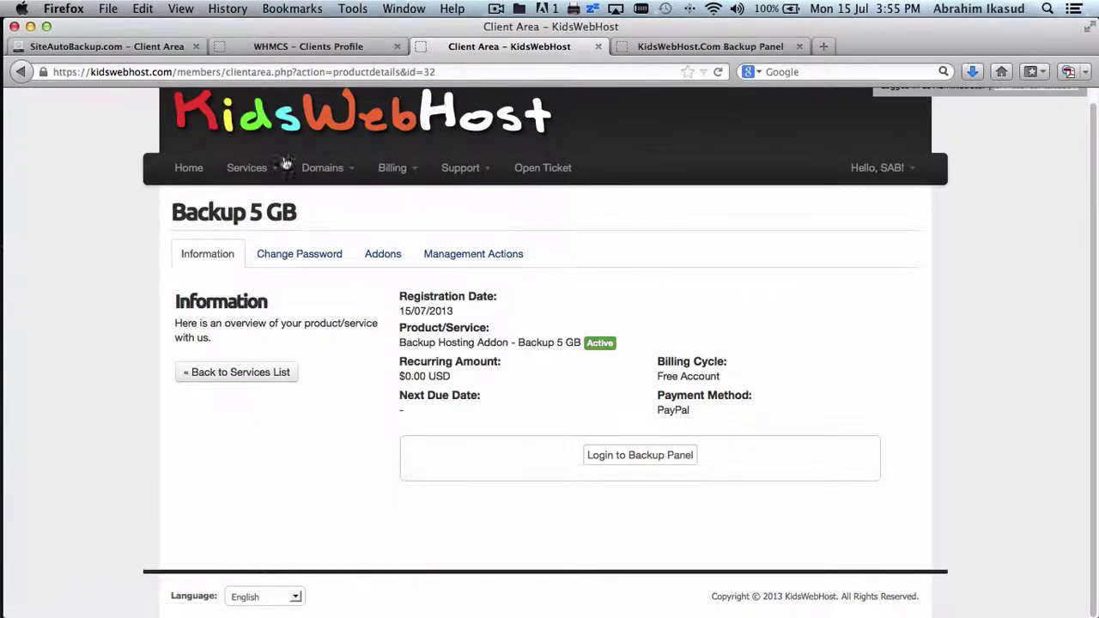
# - Open the Reseller Custom Skin page in the SiteAutoBackup client area and bring its HEADER box into view
pyautogui.click(149, 48)
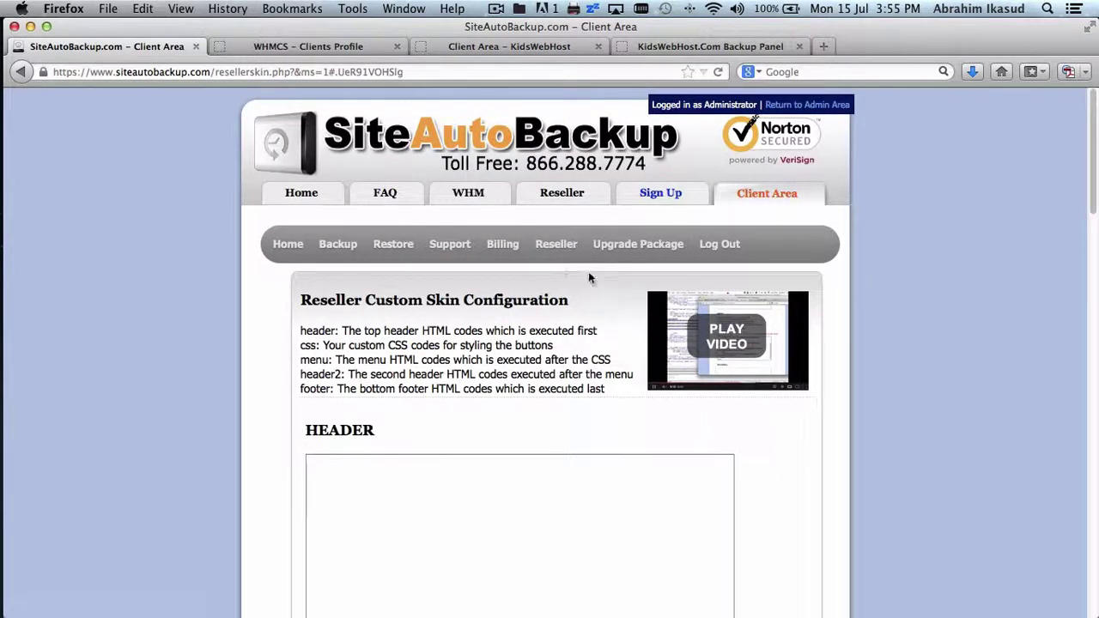
pyautogui.moveTo(562, 246)
pyautogui.click(577, 305)
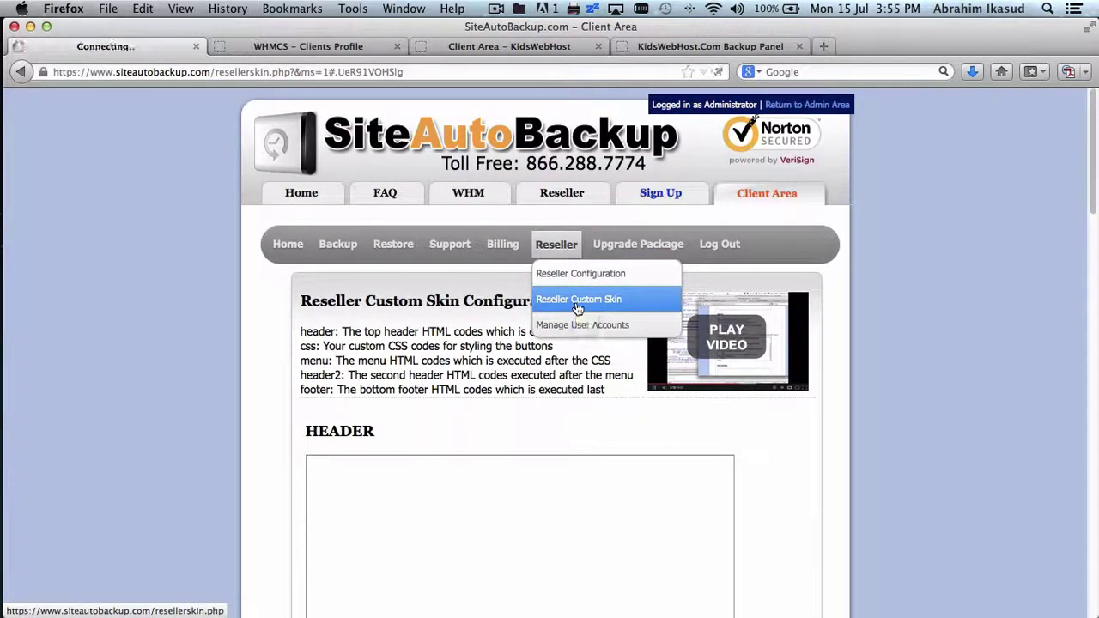
pyautogui.scroll(-3, 577, 307)
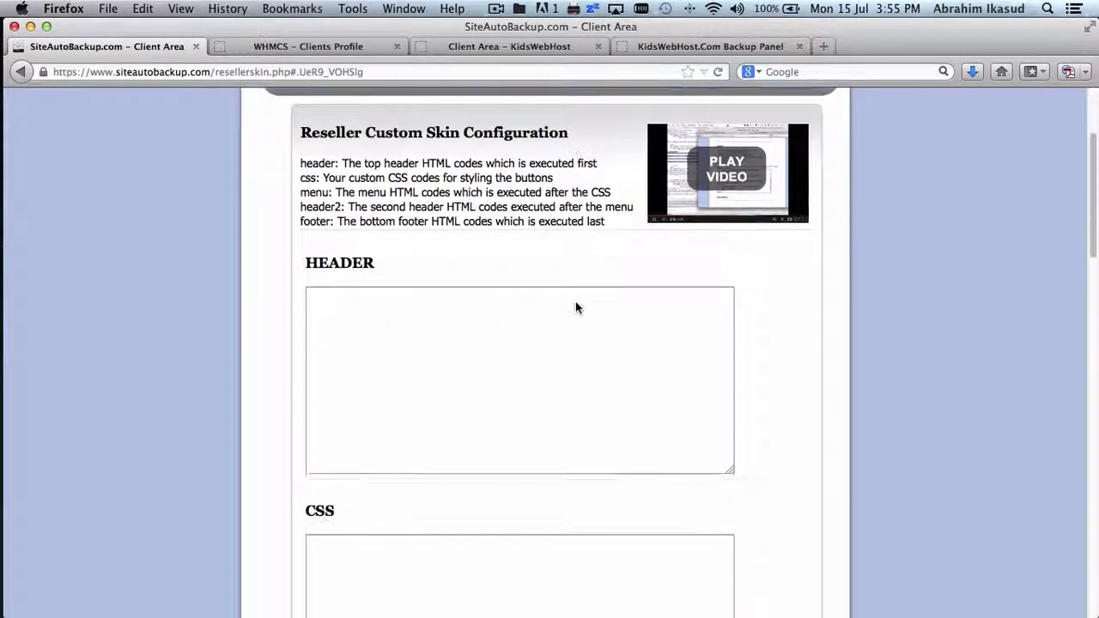
pyautogui.scroll(-1, 575, 308)
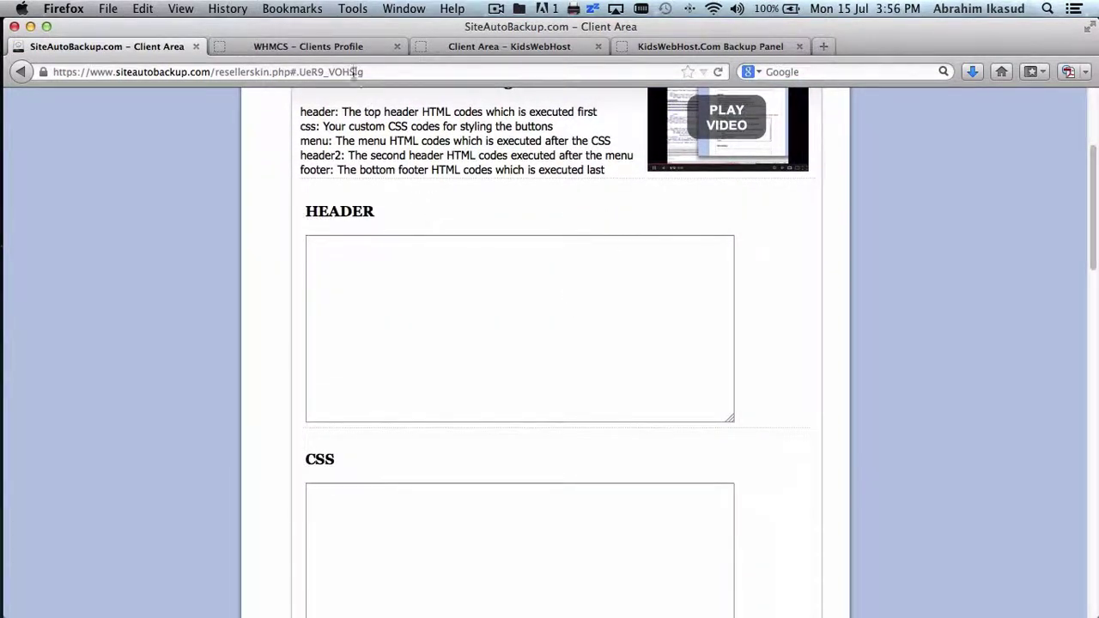
# - Display the page source of the KidsWebHost client area's Backup 5 GB product page
pyautogui.click(643, 48)
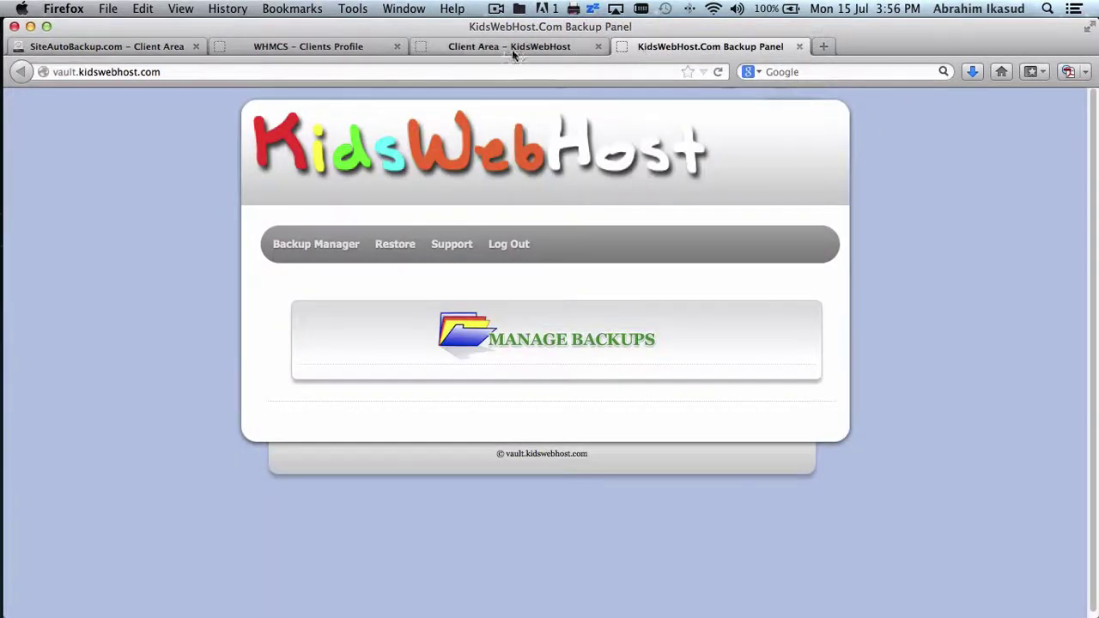
pyautogui.click(329, 48)
pyautogui.click(475, 50)
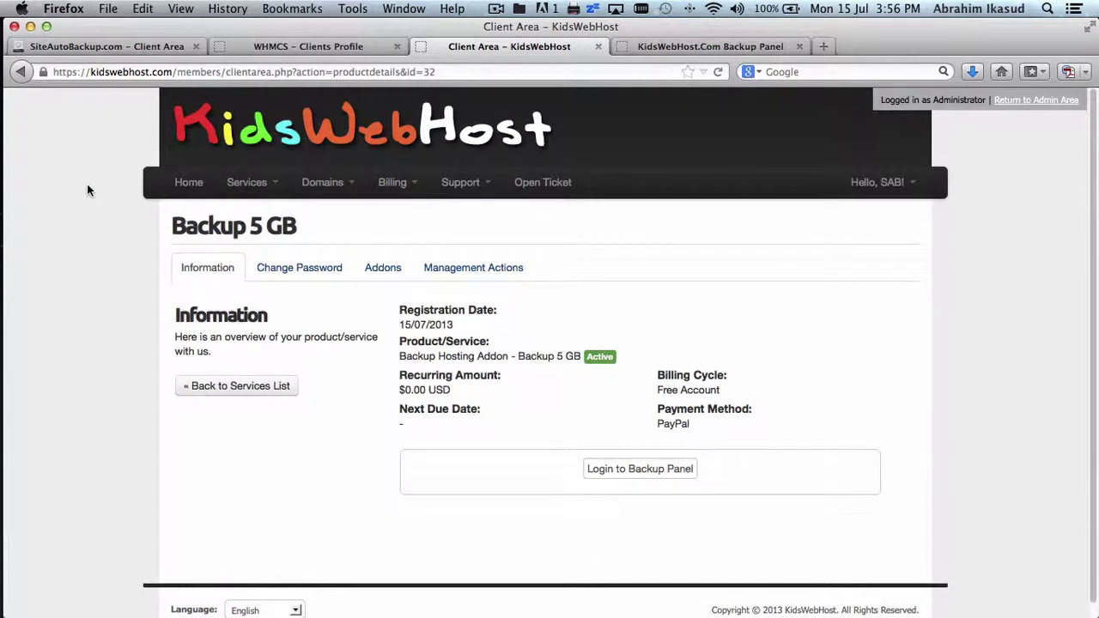
pyautogui.scroll(-1, 86, 190)
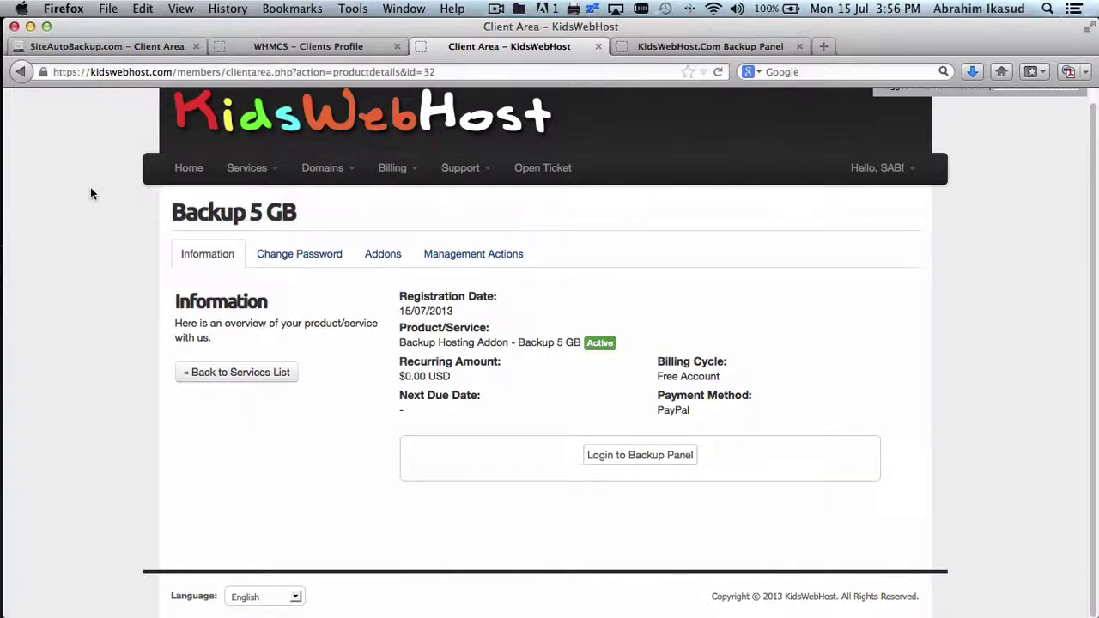
pyautogui.rightClick(90, 192)
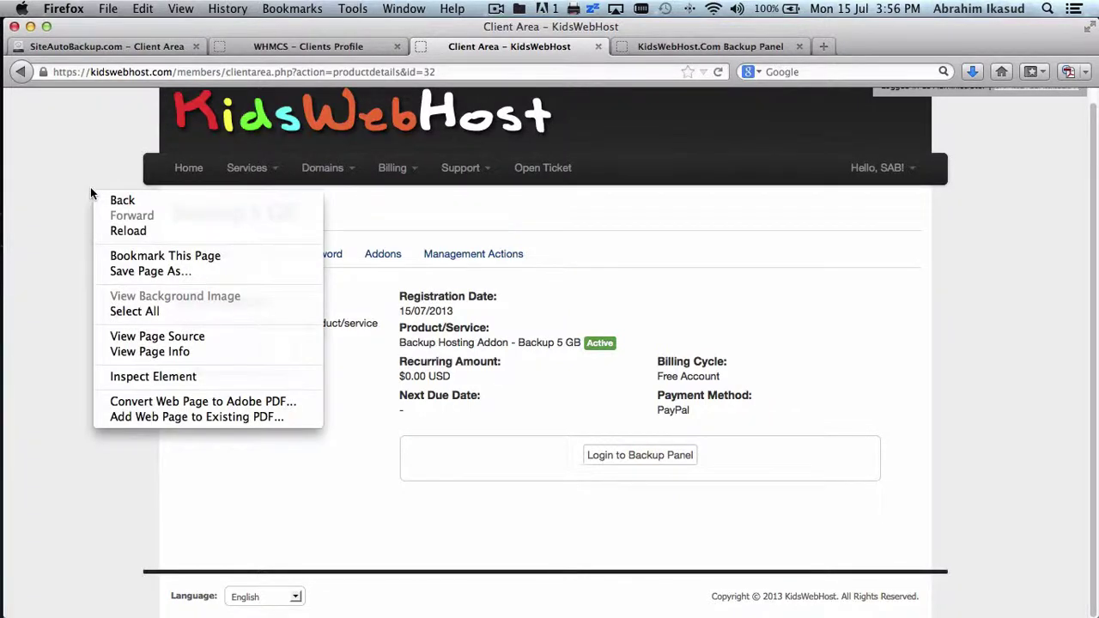
pyautogui.click(200, 334)
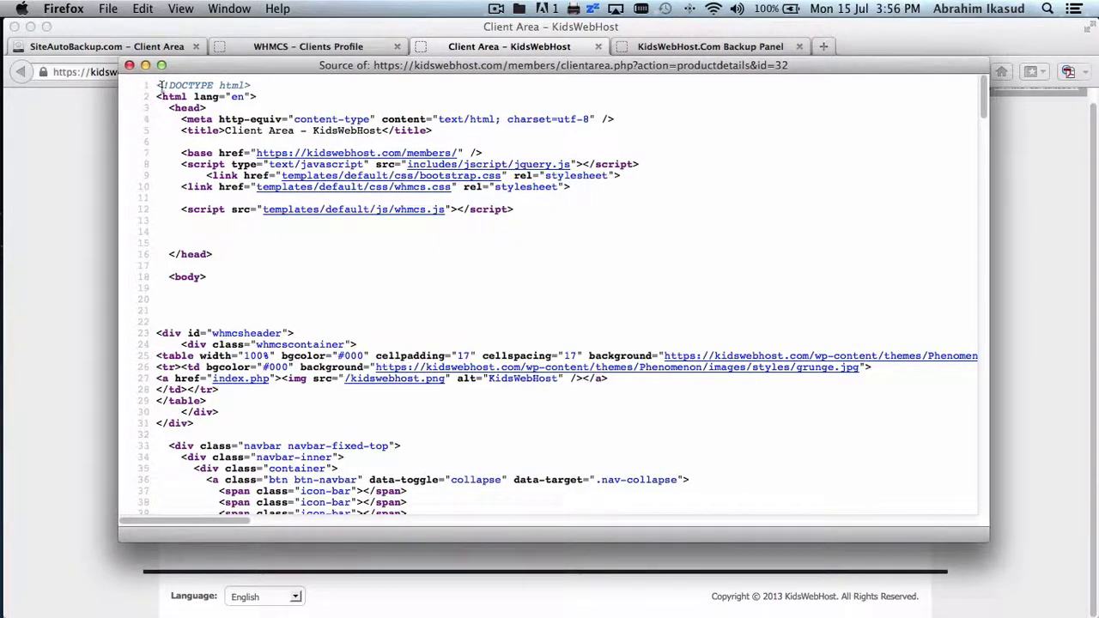
# - Copy the source code from the DOCTYPE declaration through the opening "contentpadded" div, and return to the client area page
pyautogui.moveTo(157, 84); pyautogui.dragTo(200, 164)
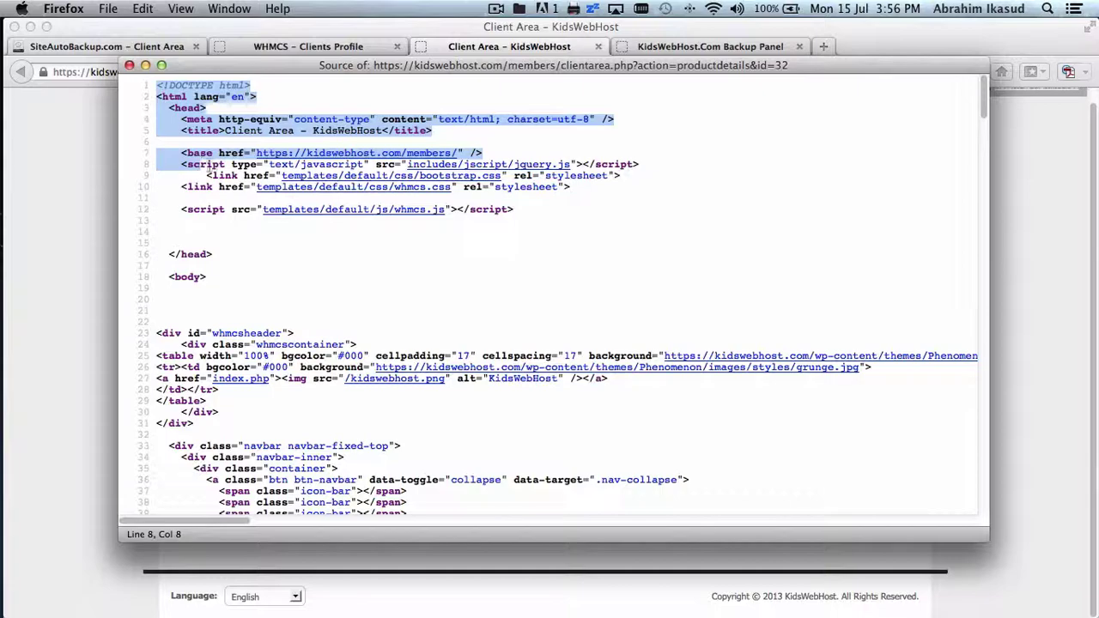
pyautogui.scroll(-15, 326, 257)
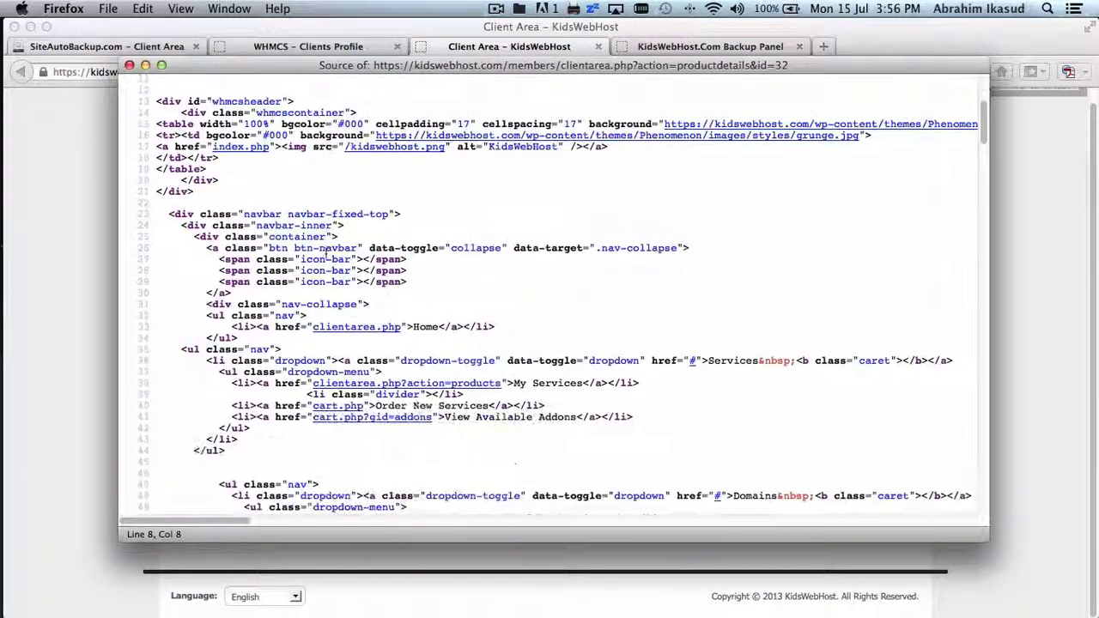
pyautogui.scroll(-17, 326, 255)
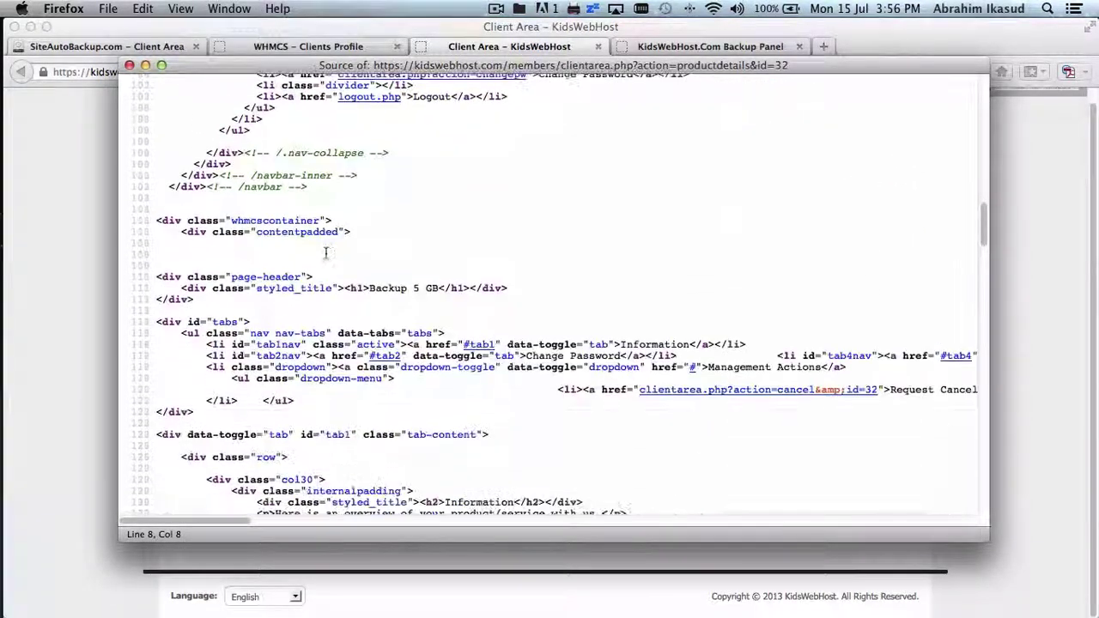
pyautogui.keyDown('shift'); pyautogui.click(369, 233); pyautogui.keyUp('shift')
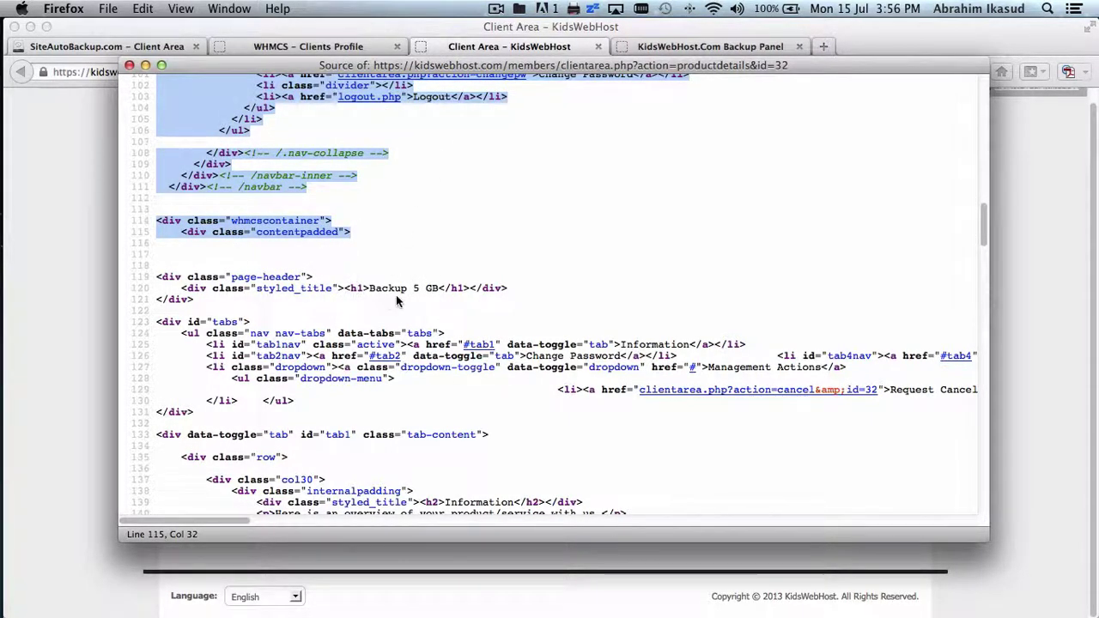
pyautogui.press('super+w')
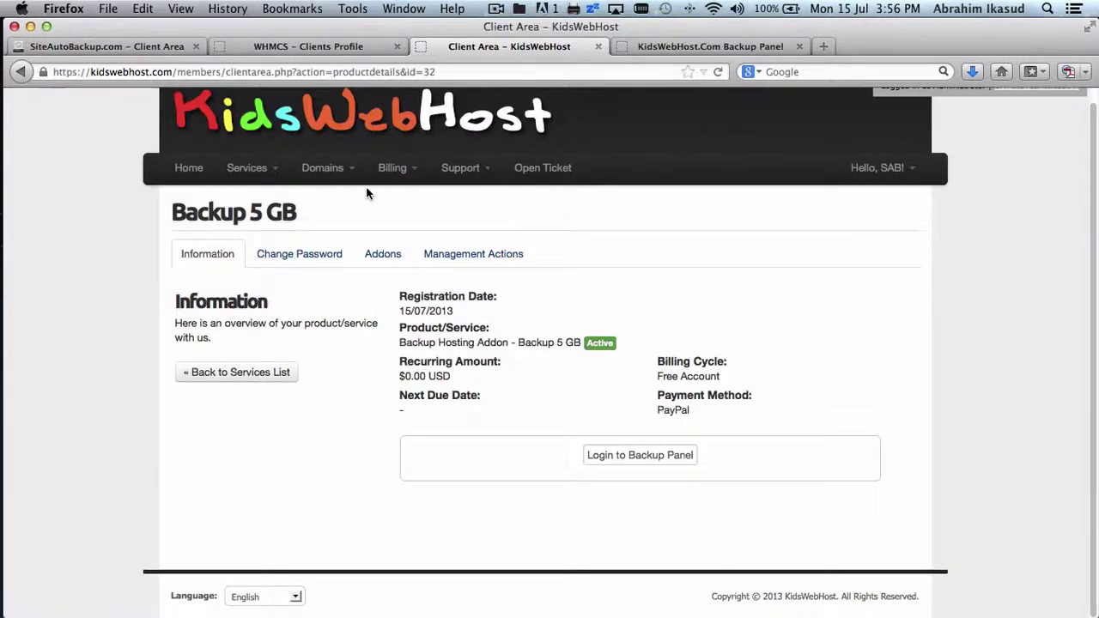
pyautogui.hotkey('ctrl', 'Up')
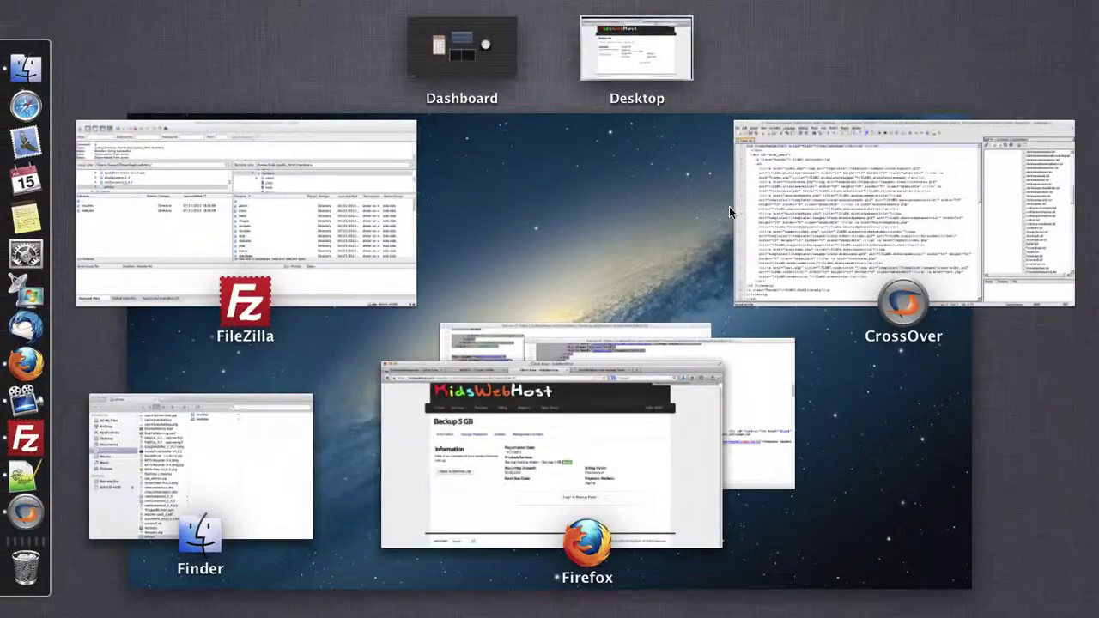
pyautogui.click(577, 341)
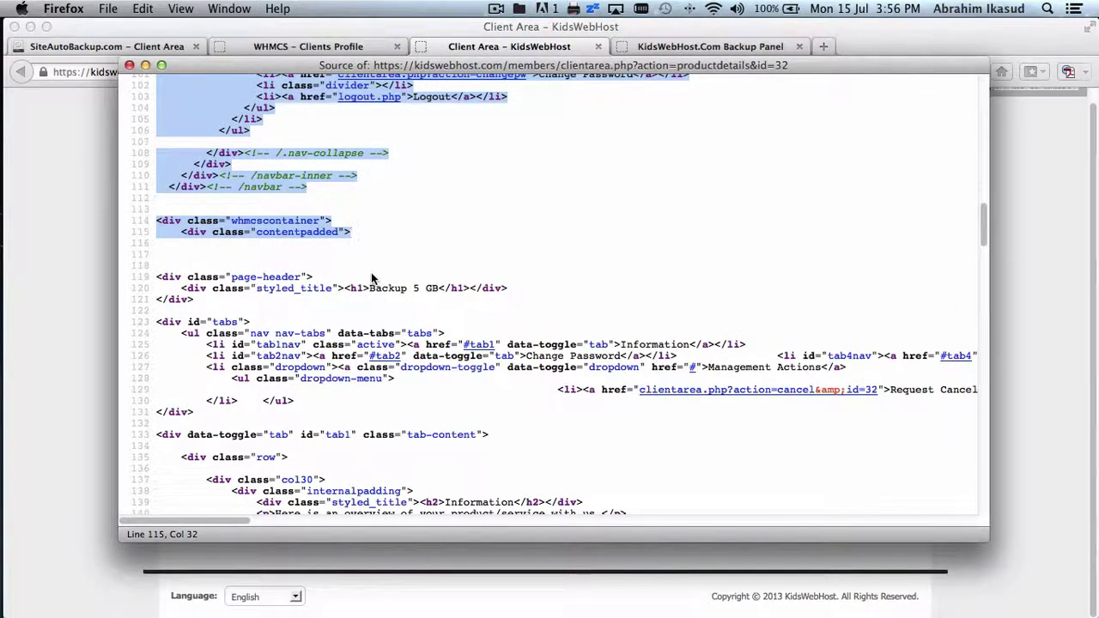
pyautogui.click(103, 211)
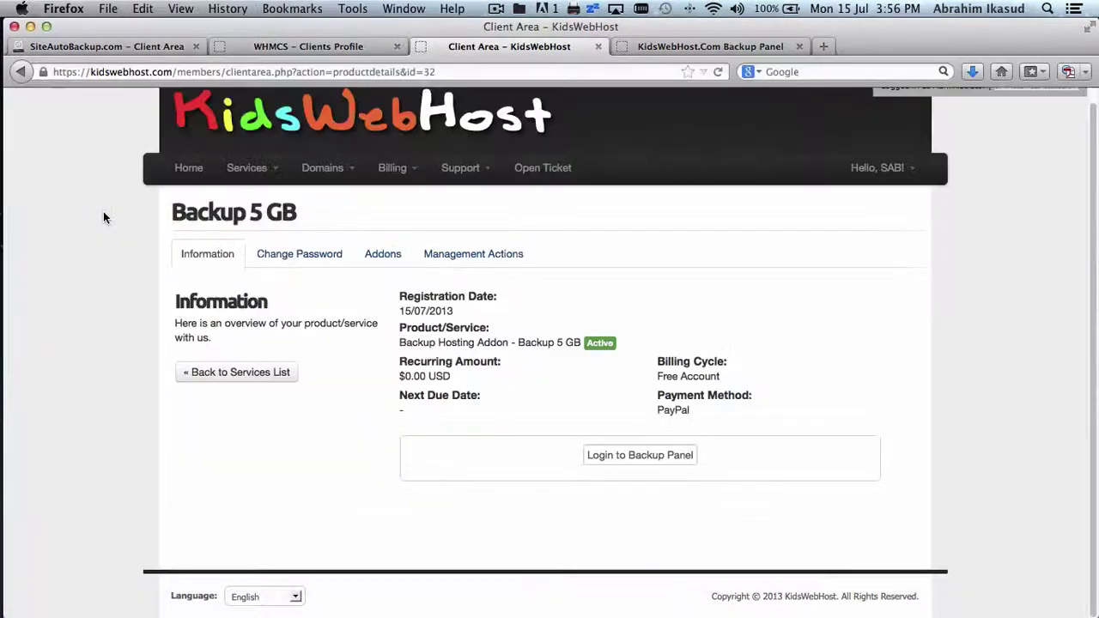
# - Paste the copied header code into the HEADER box of the SiteAutoBackup custom skin form
pyautogui.click(130, 46)
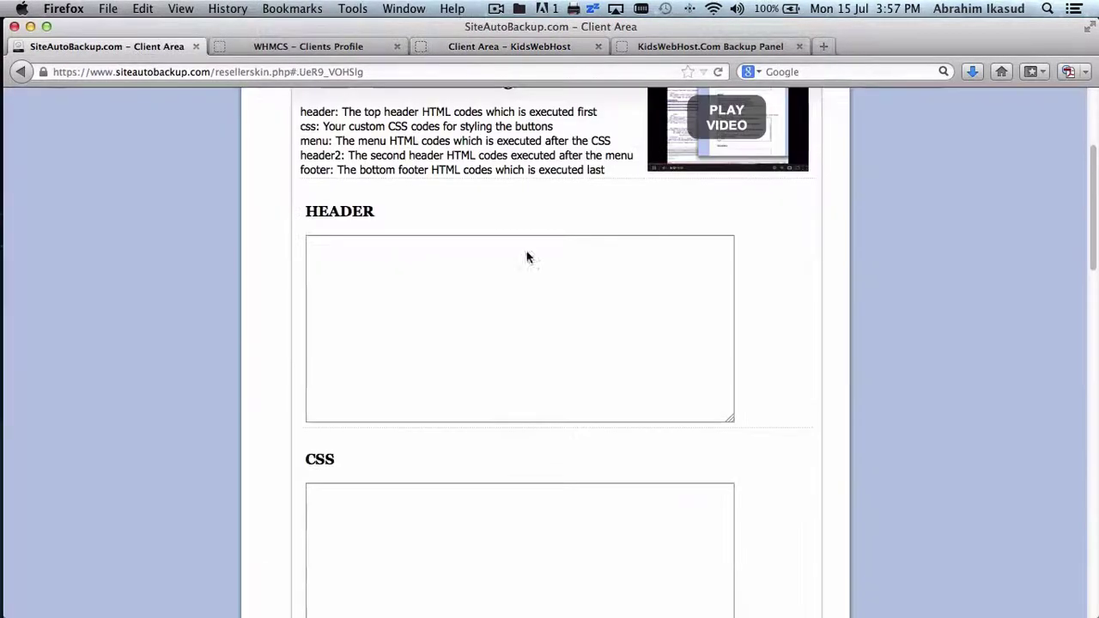
pyautogui.click(576, 279)
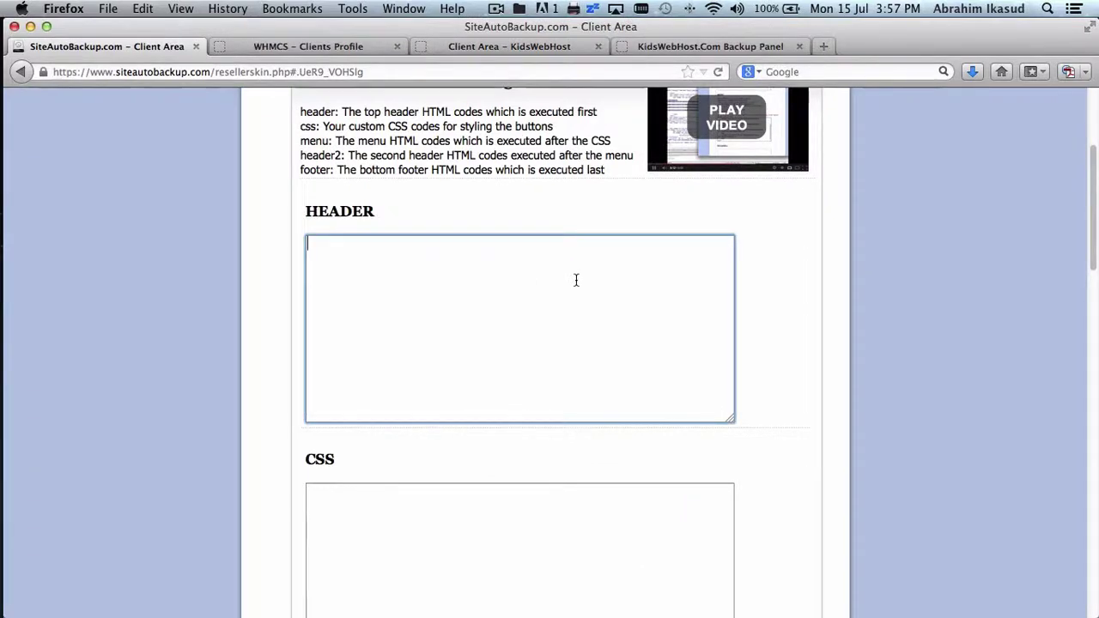
pyautogui.press('super+v')
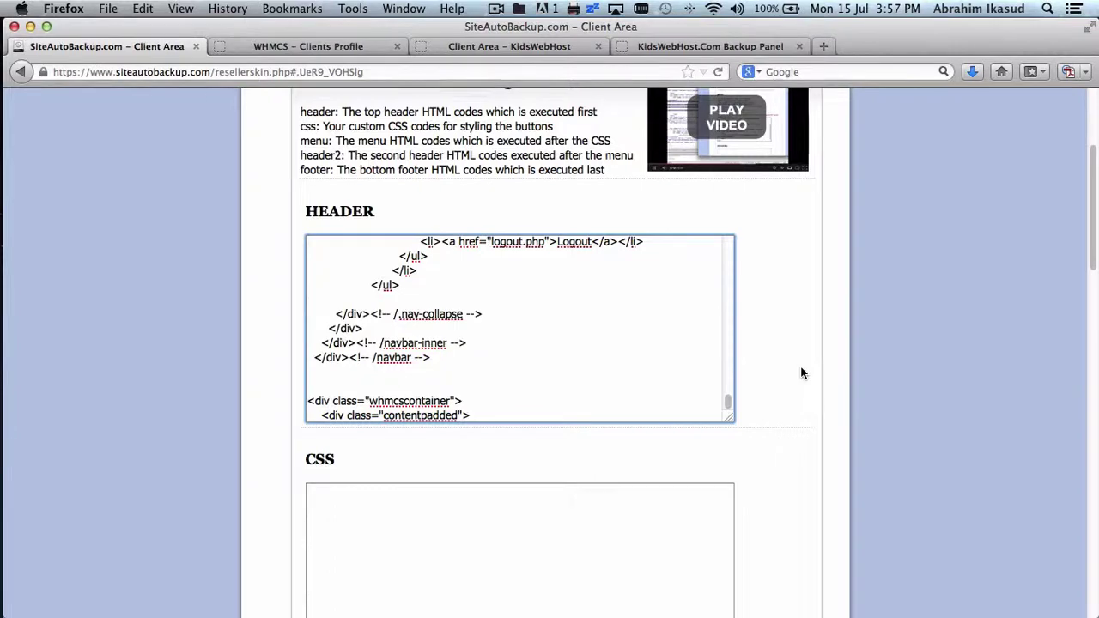
# - Review the CSS, MENU, HEADER 2 and FOOTER sections of the custom skin form
pyautogui.scroll(-2, 801, 373)
pyautogui.scroll(-4, 802, 372)
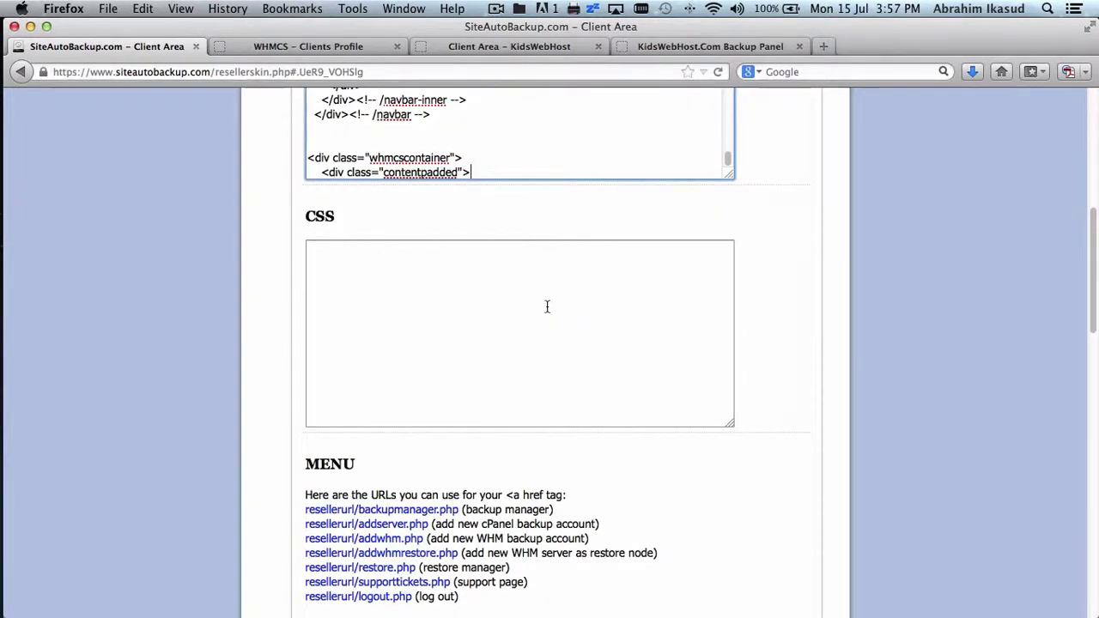
pyautogui.scroll(-3, 714, 341)
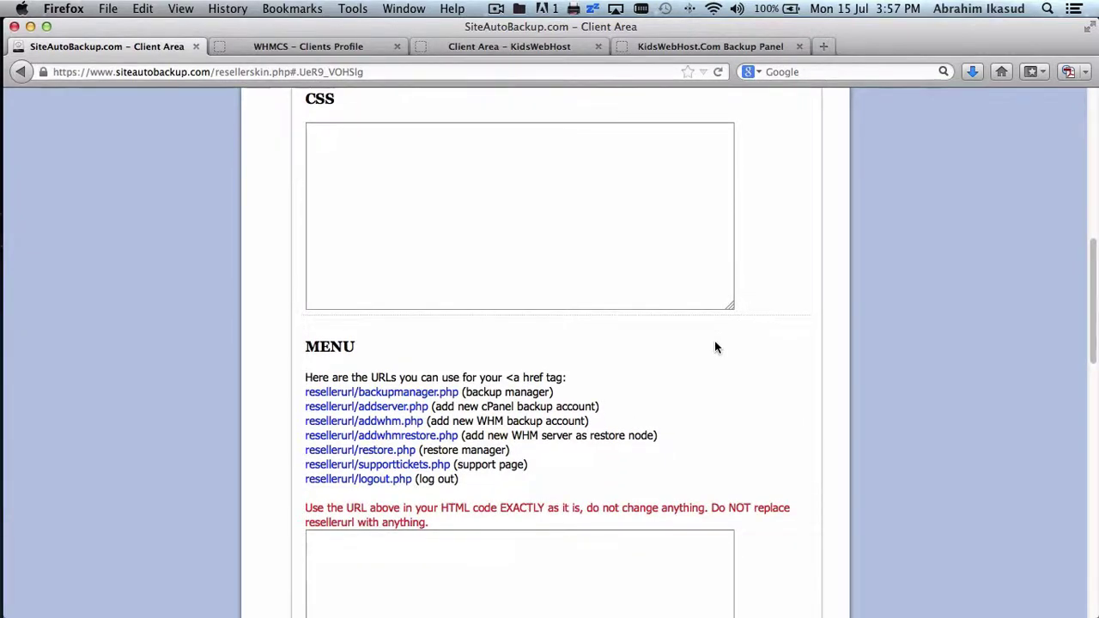
pyautogui.scroll(-3, 716, 346)
pyautogui.scroll(6, 590, 297)
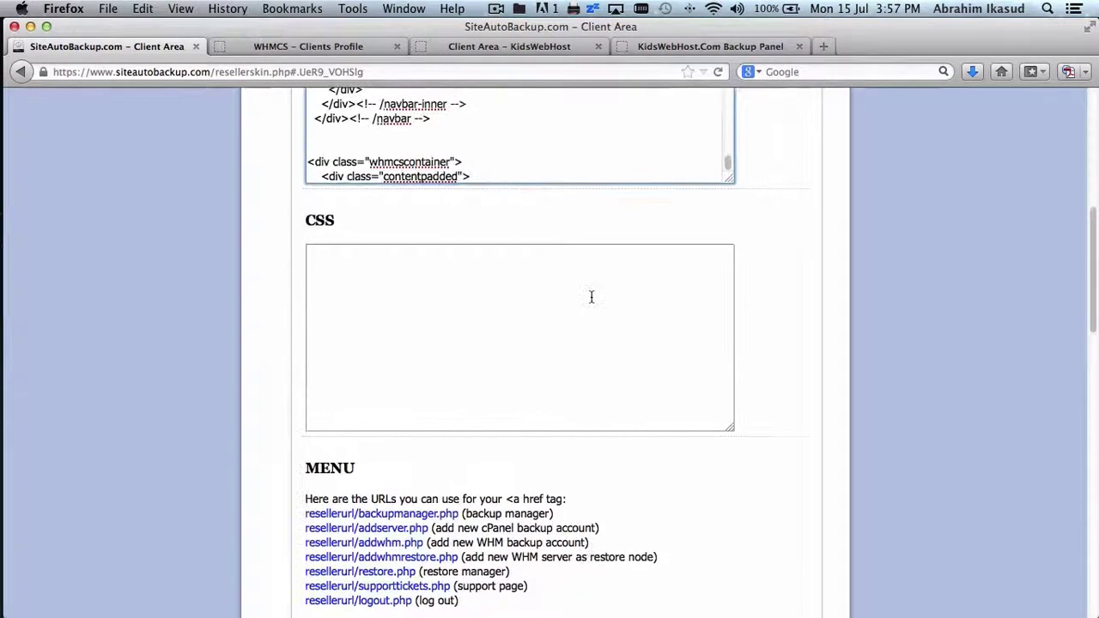
pyautogui.scroll(-6, 590, 297)
pyautogui.scroll(2, 549, 188)
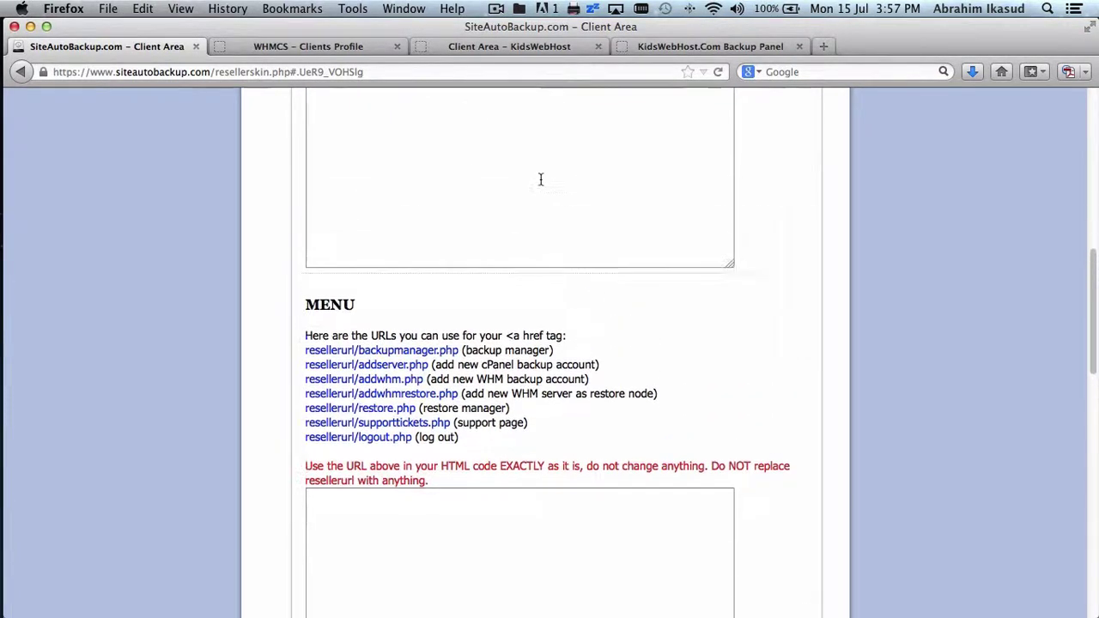
pyautogui.scroll(1, 541, 179)
pyautogui.scroll(-10, 541, 178)
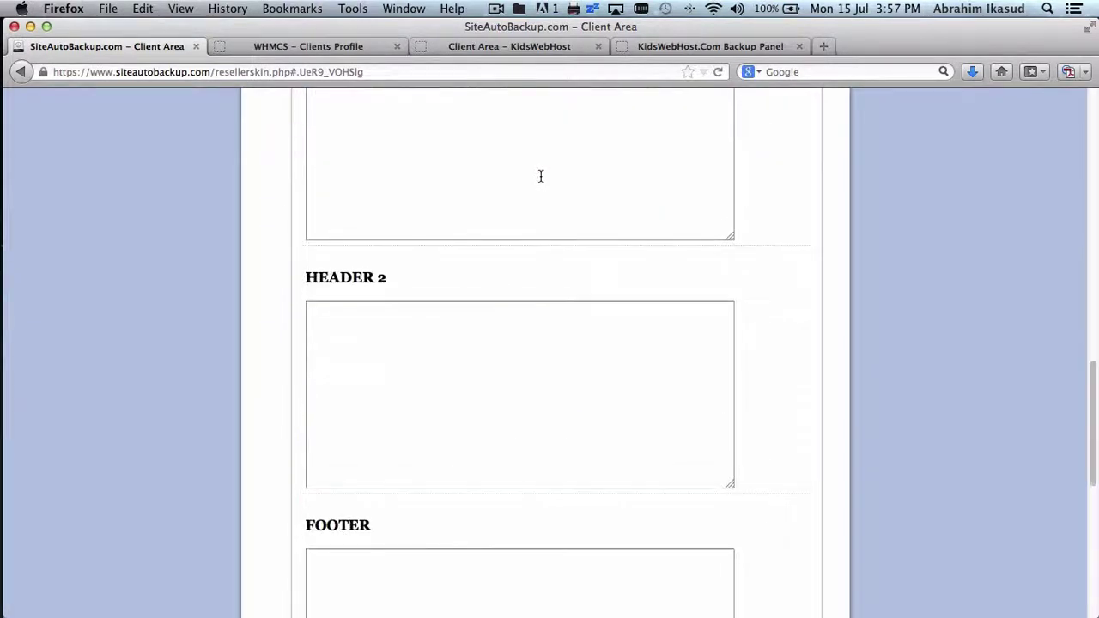
pyautogui.scroll(-5, 541, 176)
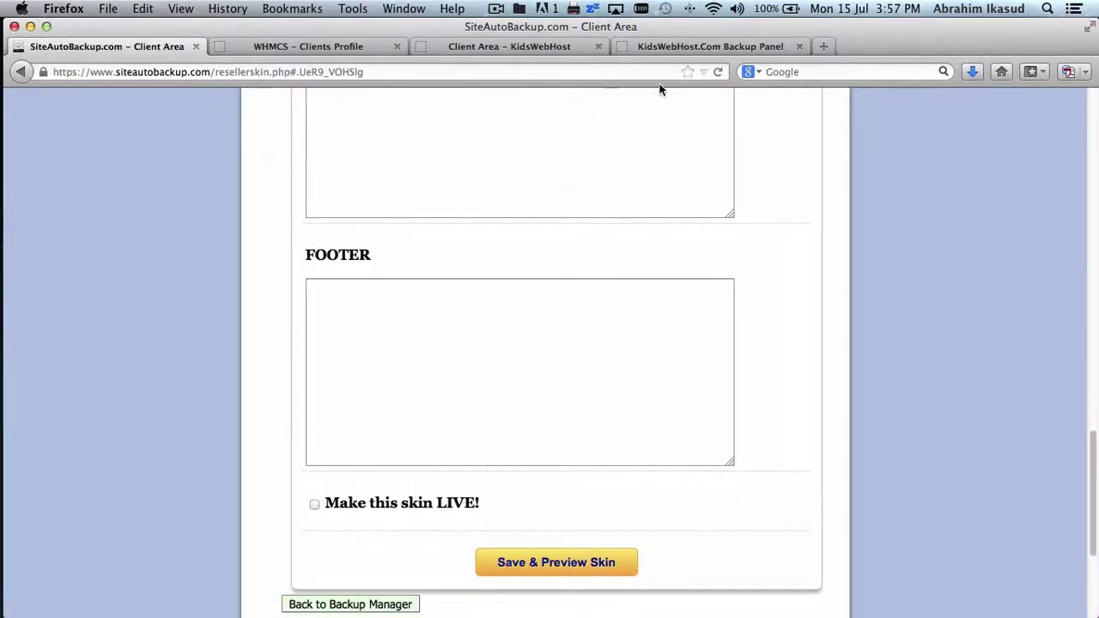
# - Copy the client area's footer source code from the "footerdivider" div through the closing html tag, and return to the skin form
pyautogui.hotkey('ctrl', 'Up')
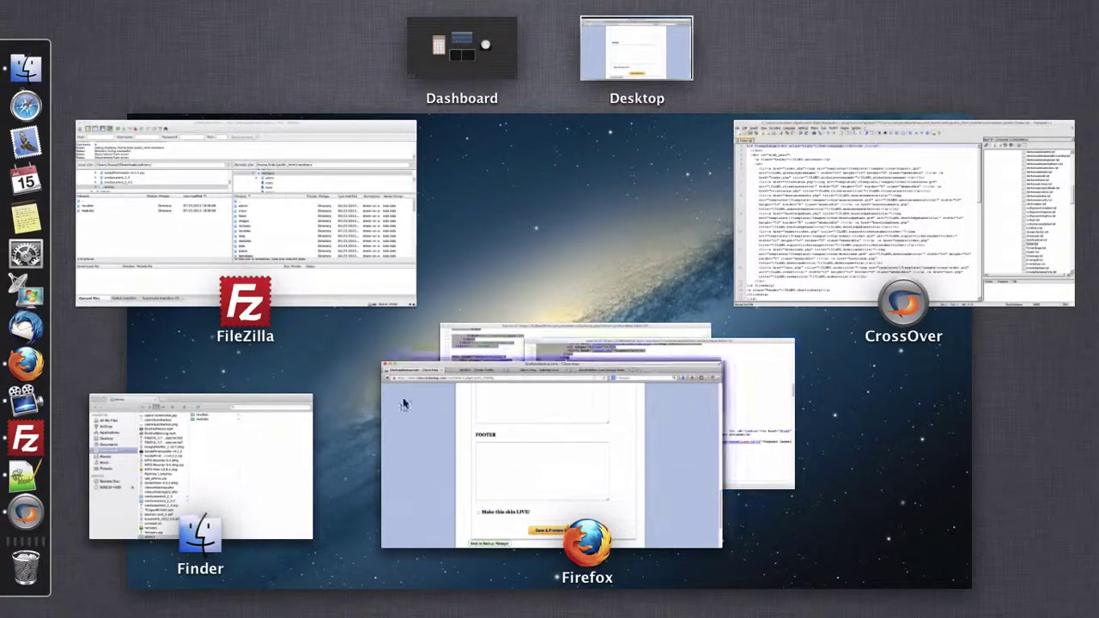
pyautogui.click(567, 332)
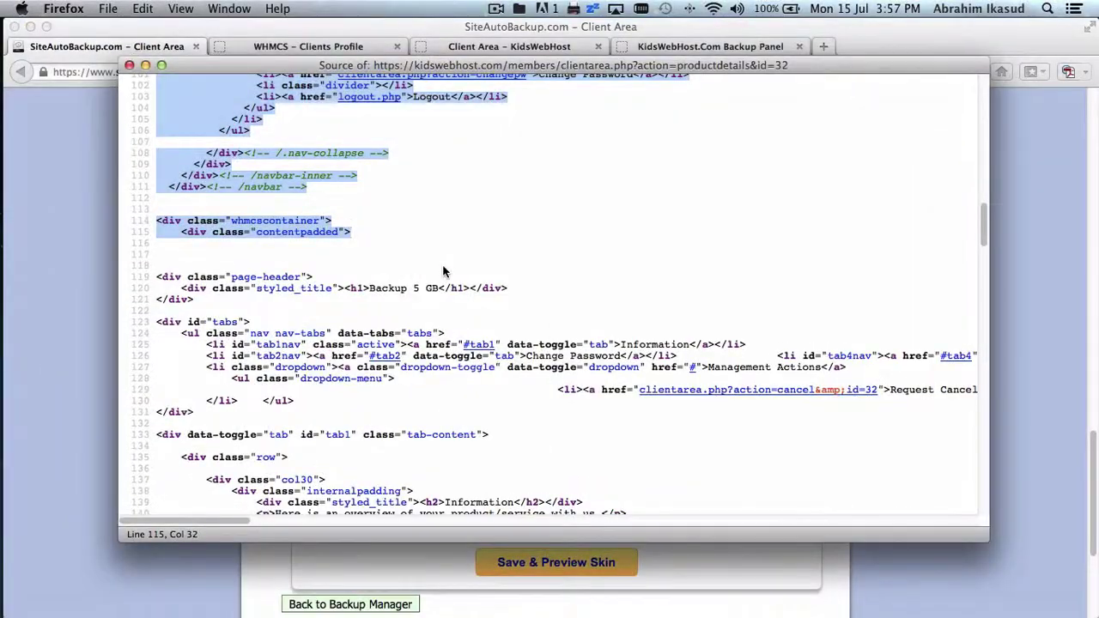
pyautogui.scroll(-10, 443, 272)
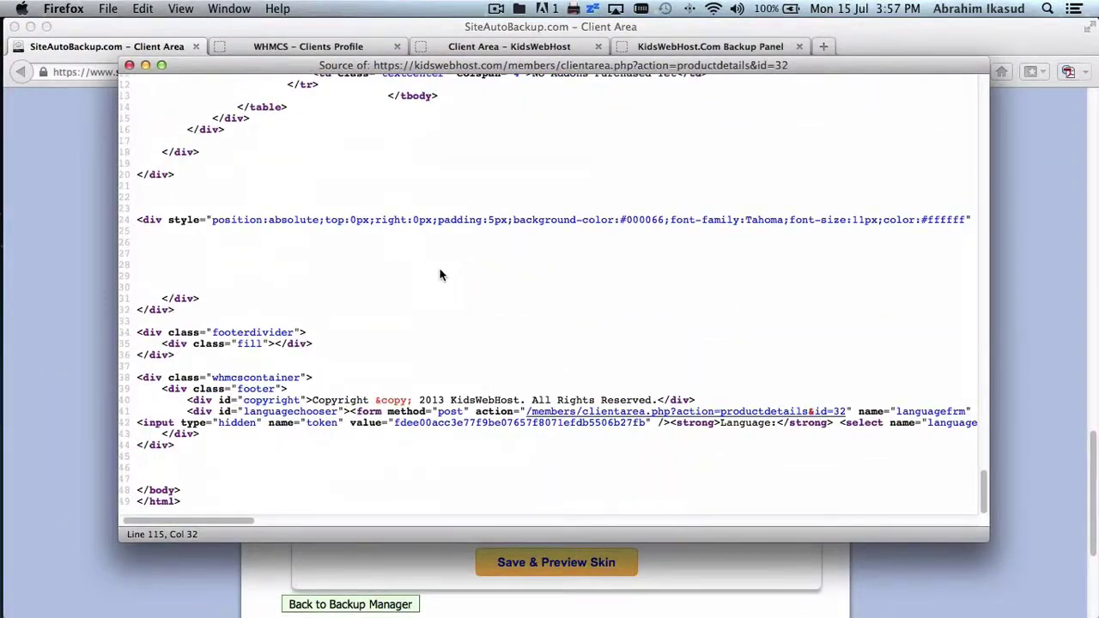
pyautogui.moveTo(201, 503); pyautogui.dragTo(178, 445)
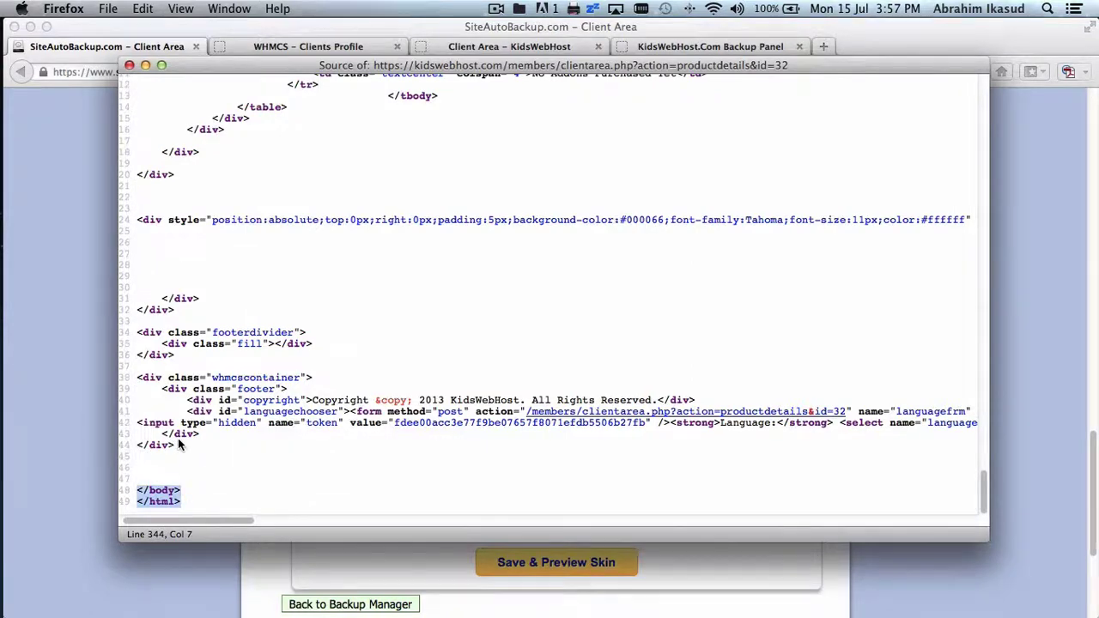
pyautogui.scroll(3, 177, 442)
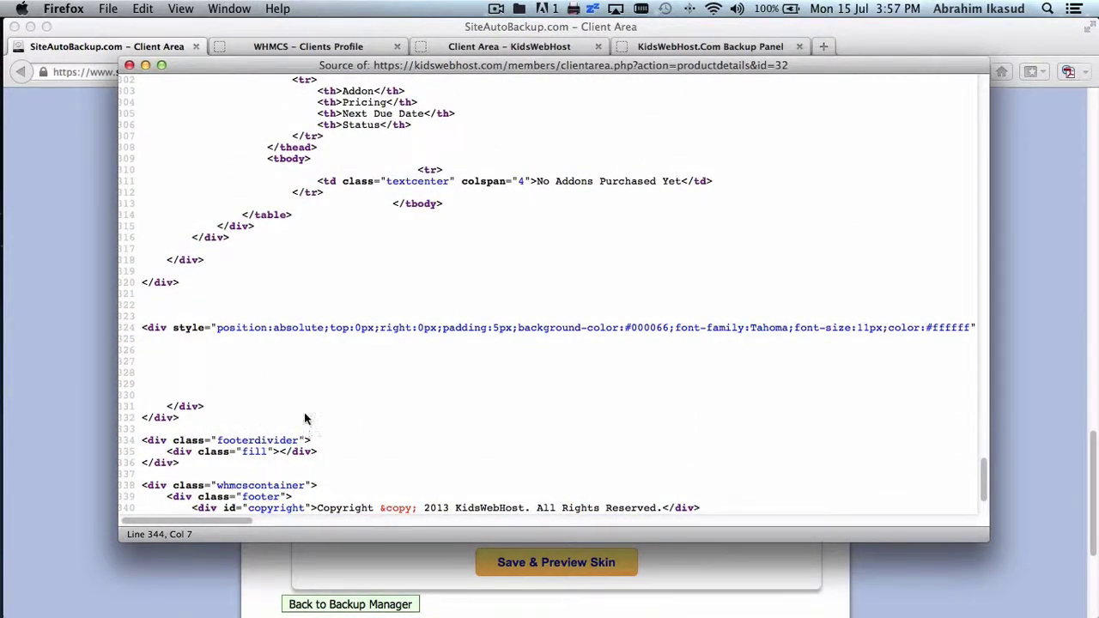
pyautogui.scroll(-2, 305, 418)
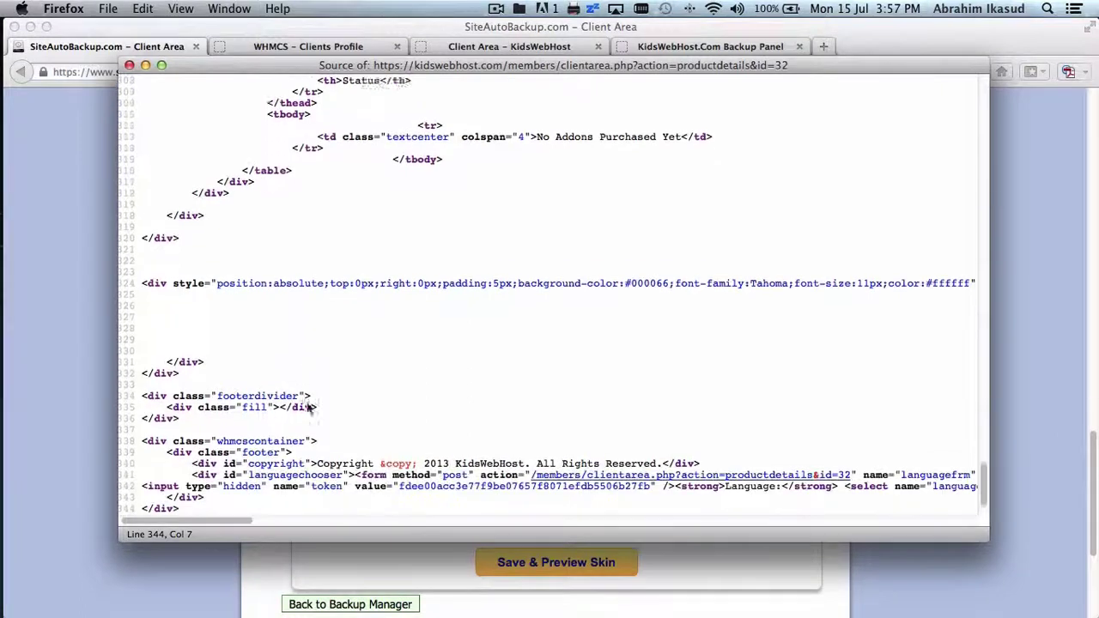
pyautogui.keyDown('shift'); pyautogui.click(233, 365); pyautogui.keyUp('shift')
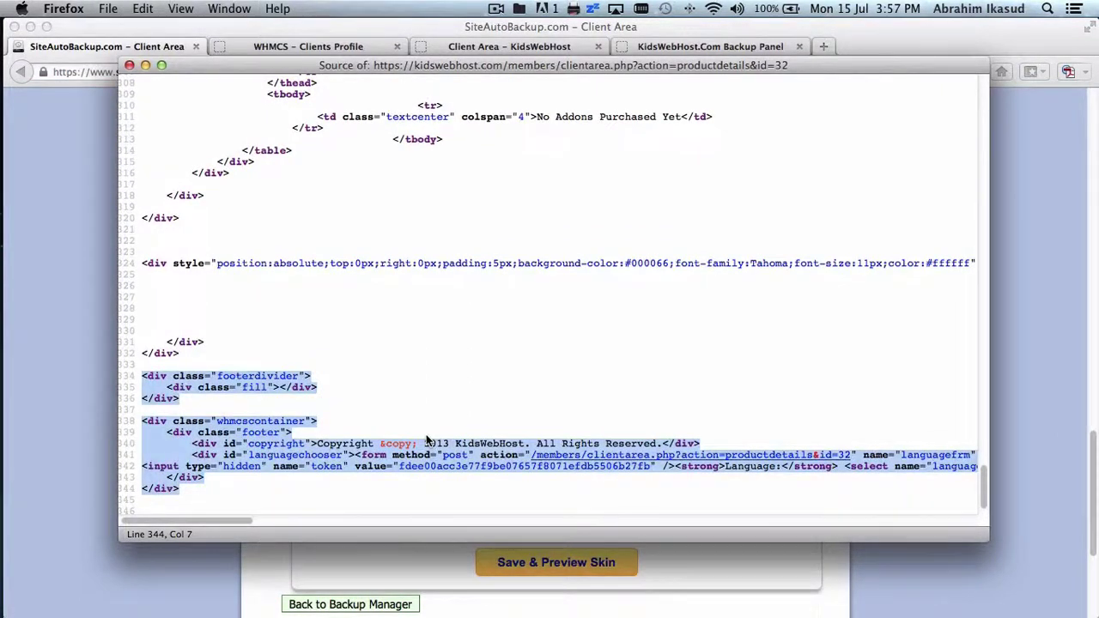
pyautogui.scroll(-1, 427, 440)
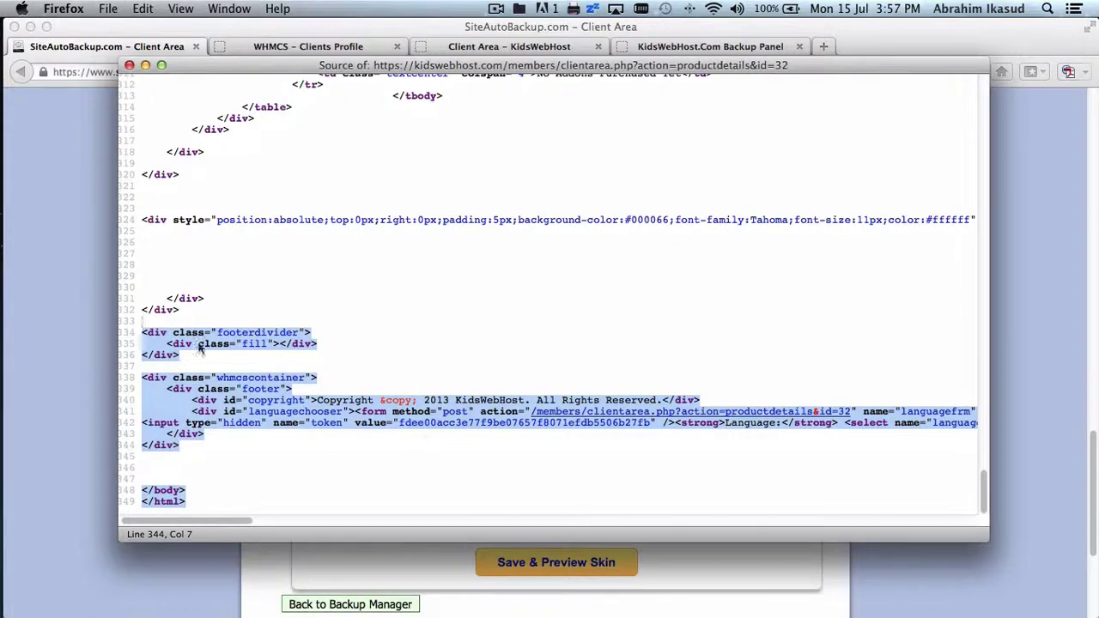
pyautogui.press('super+w')
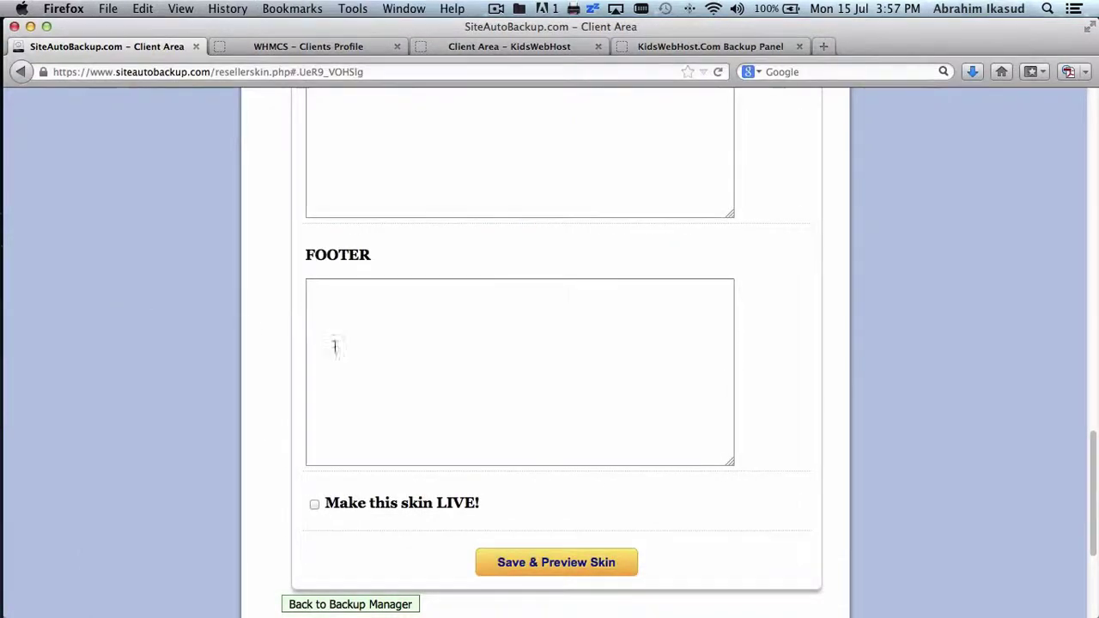
# - Paste the copied footer code into the FOOTER box and save the custom skin for previewing
pyautogui.click(404, 373)
pyautogui.press('super+v')
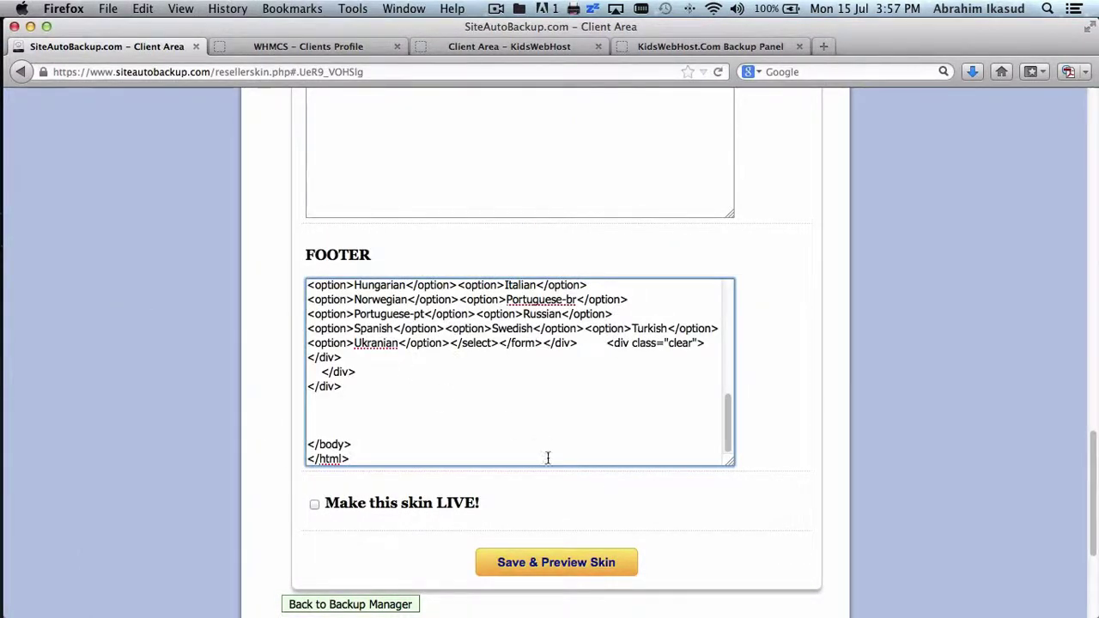
pyautogui.click(564, 563)
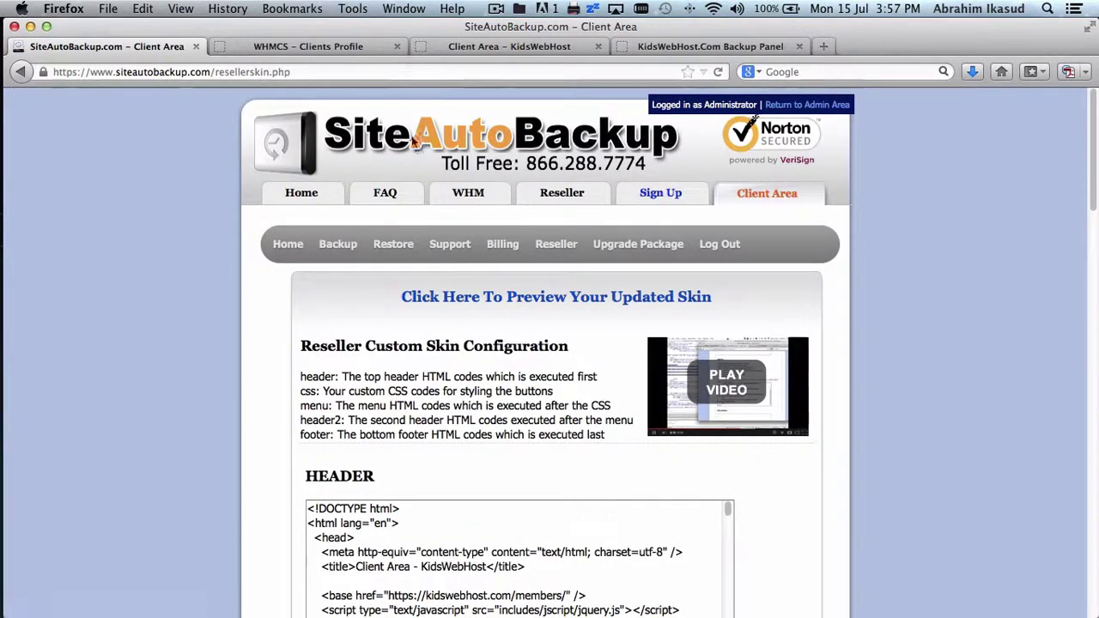
# - Open the updated skin preview and check its Services, Domains, Billing, Support and Open Ticket navigation entries
pyautogui.click(509, 298)
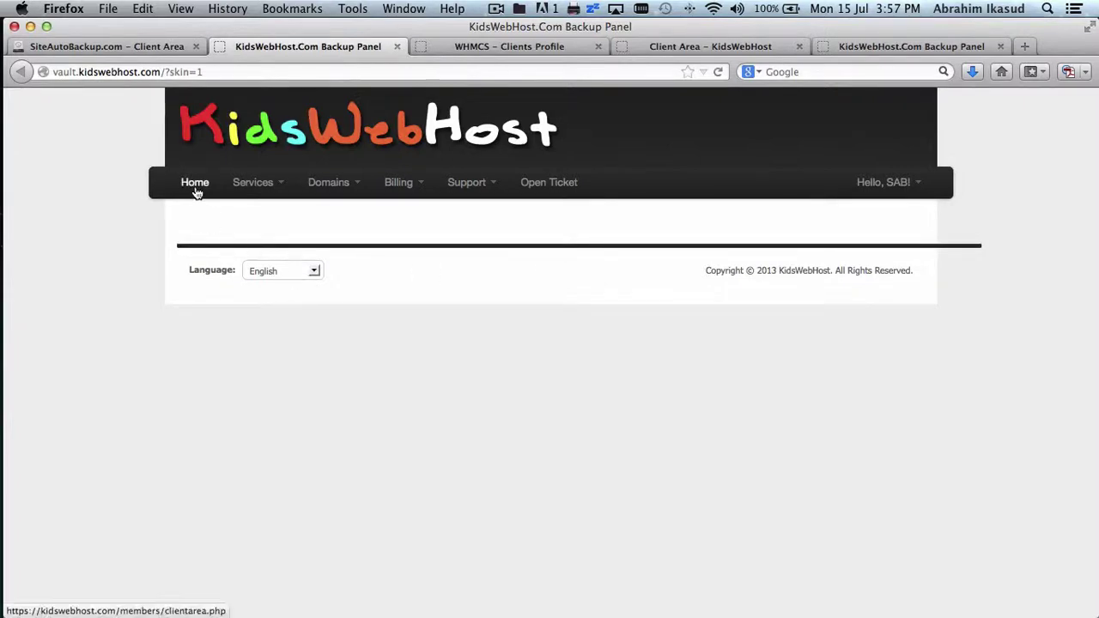
pyautogui.click(265, 187)
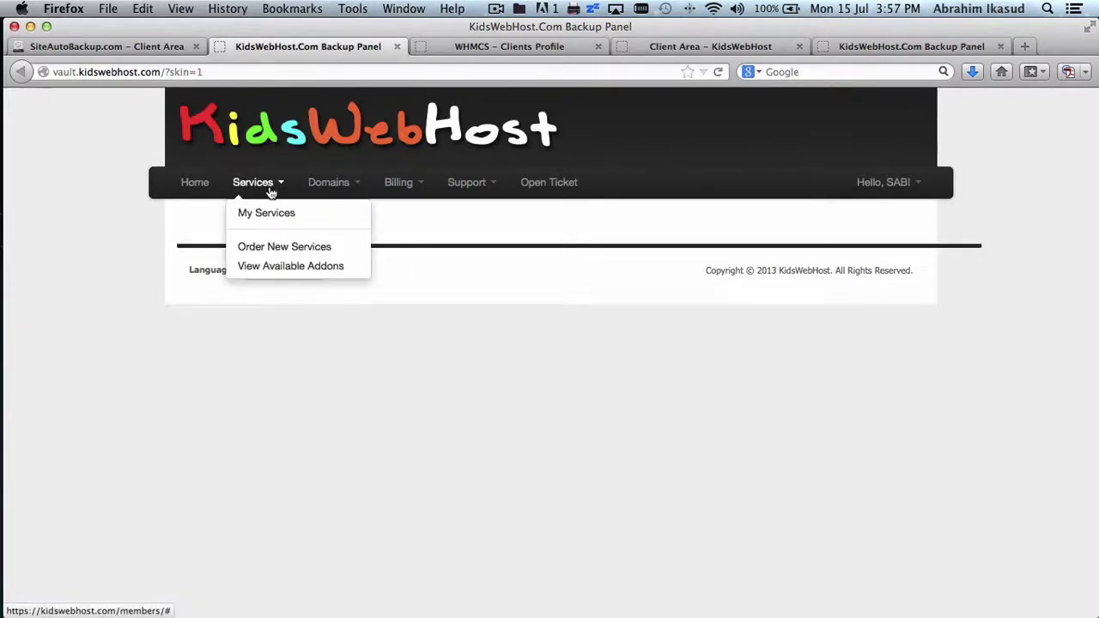
pyautogui.click(324, 187)
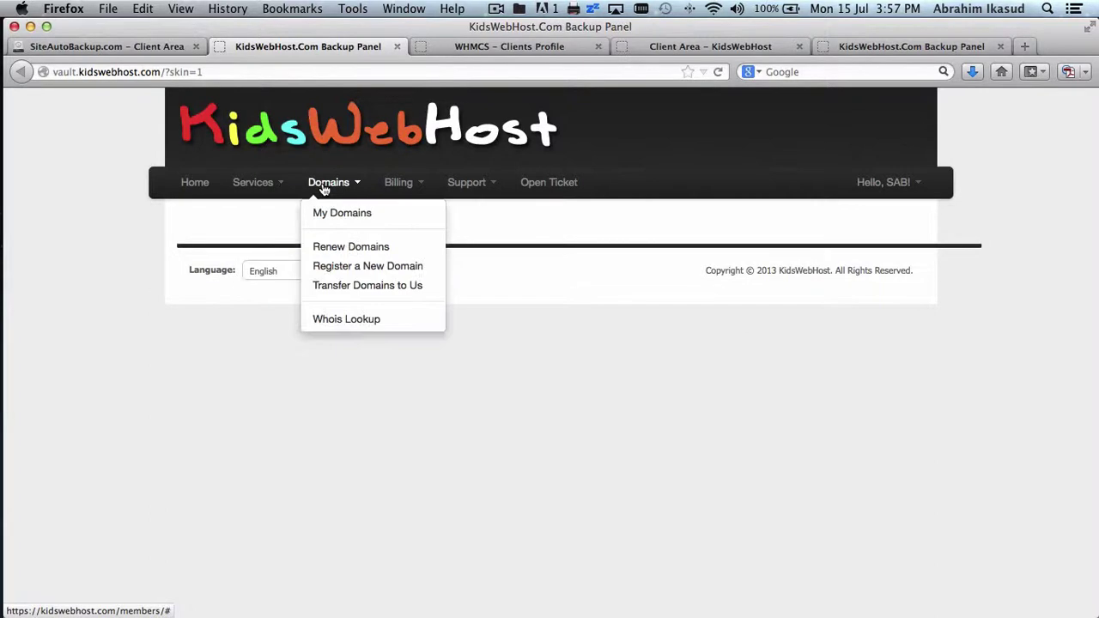
pyautogui.click(399, 183)
pyautogui.click(464, 182)
pyautogui.click(534, 183)
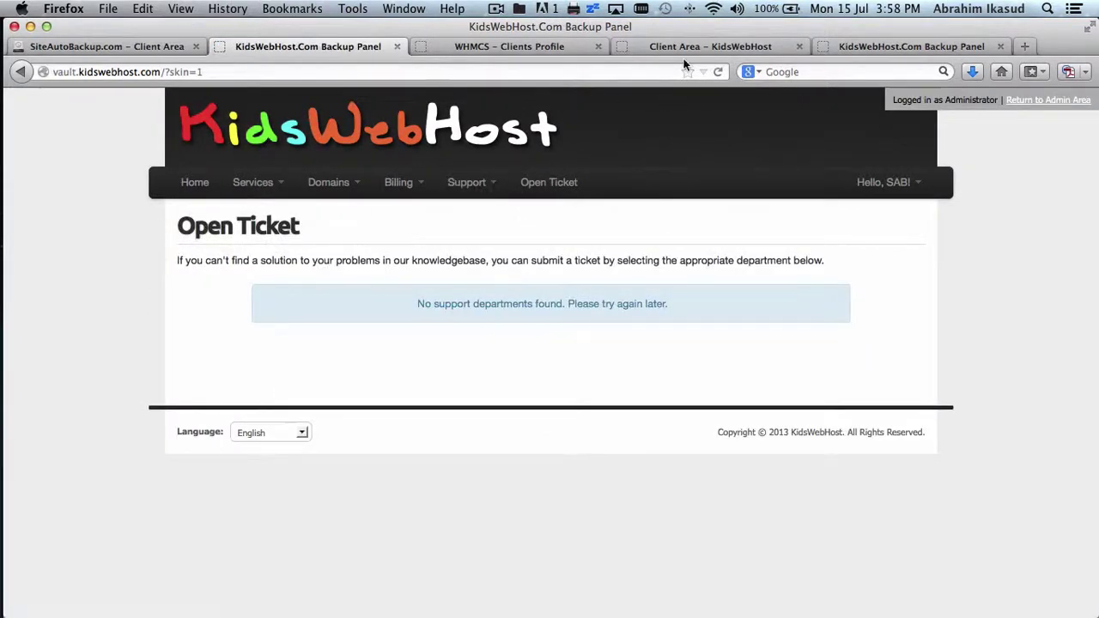
# - Compare the preview with the KidsWebHost client area and the existing backup panel, and return to the skin form
pyautogui.click(685, 51)
pyautogui.click(837, 48)
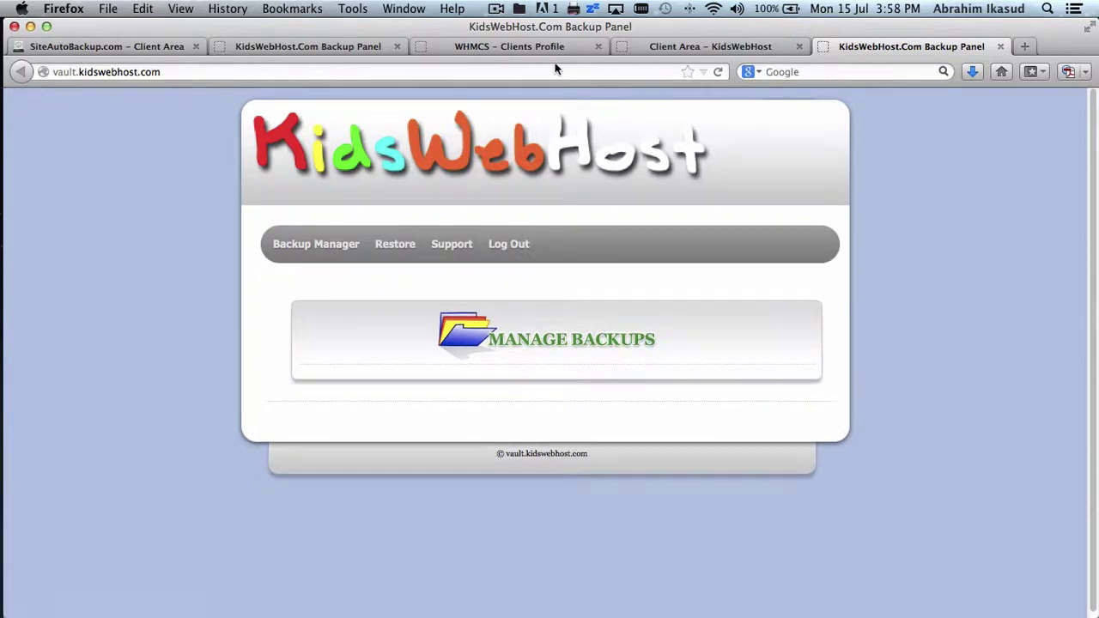
pyautogui.click(313, 50)
pyautogui.click(116, 49)
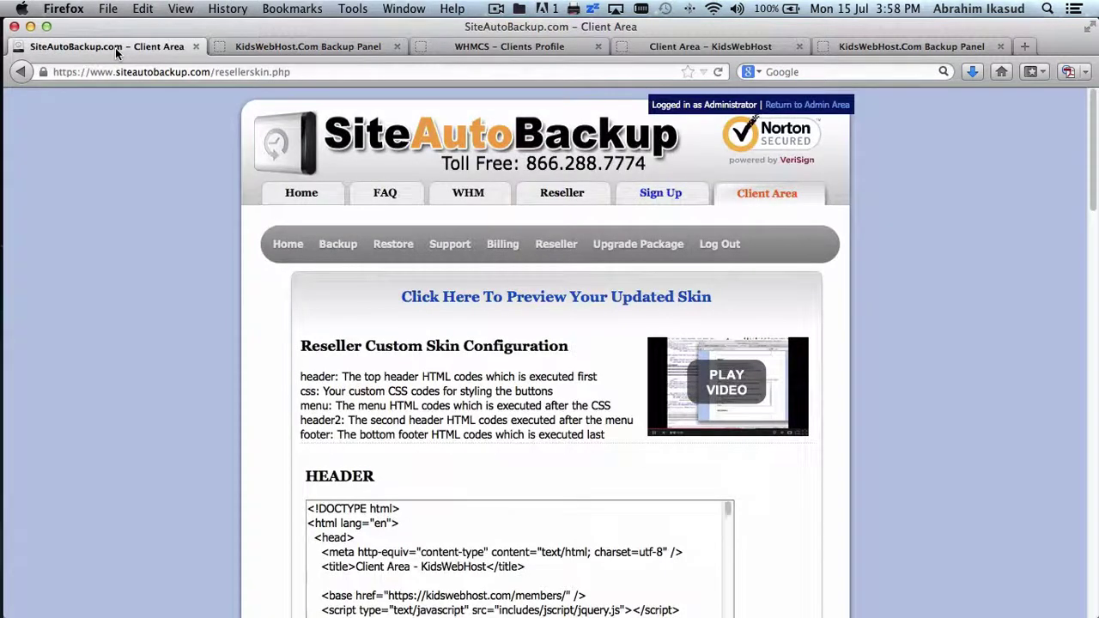
# - Review the HEADER code down to the Services navigation list and highlight its Order New Services line
pyautogui.scroll(-5, 903, 371)
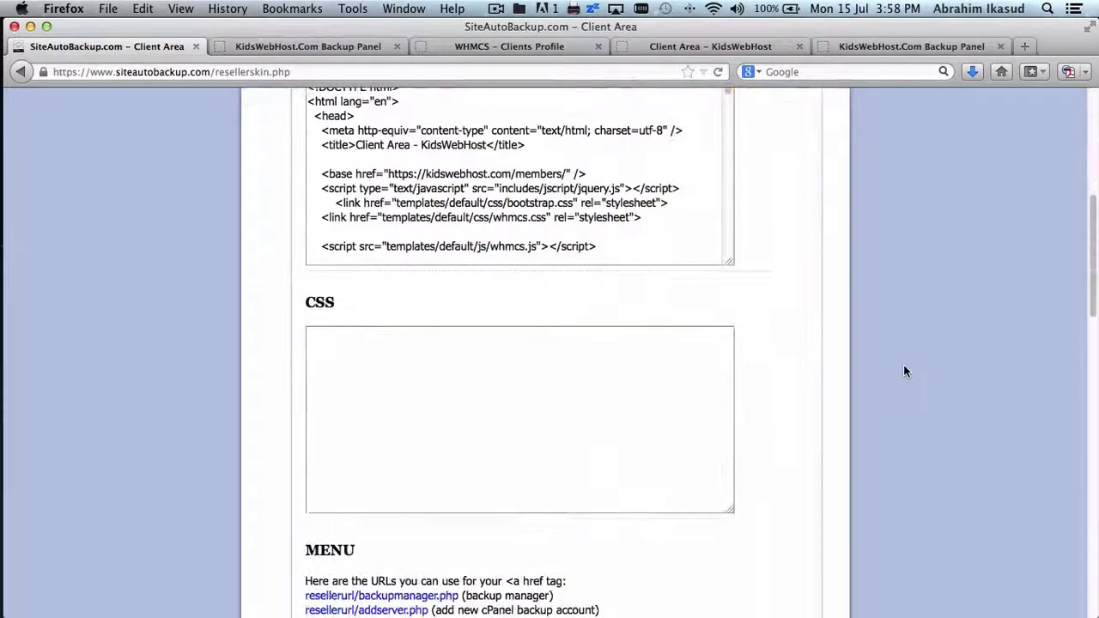
pyautogui.scroll(1, 901, 274)
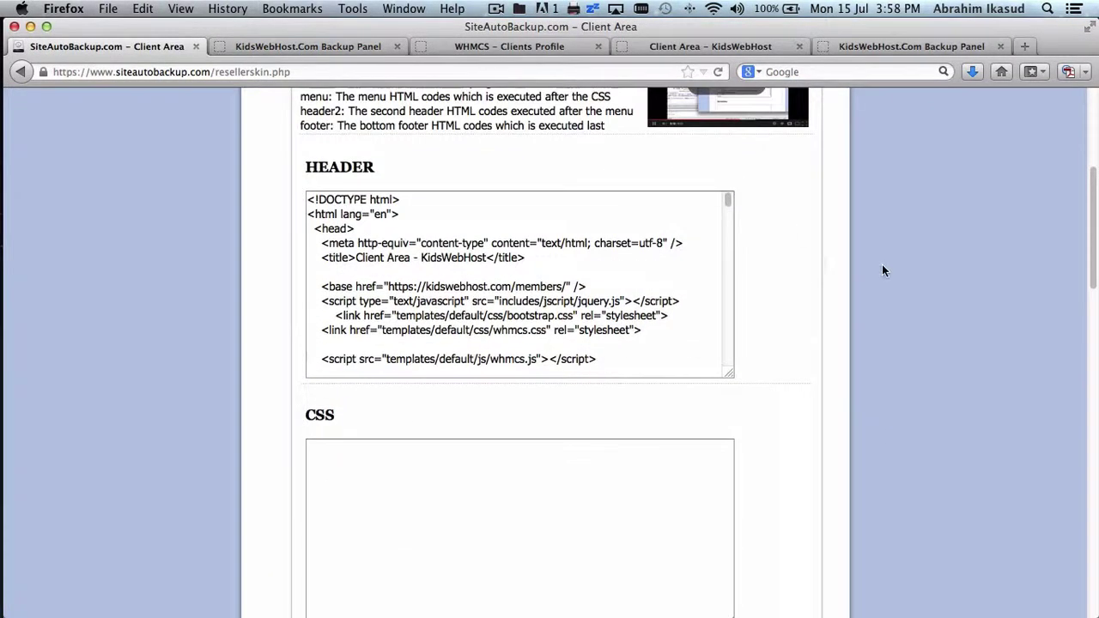
pyautogui.scroll(-6, 585, 254)
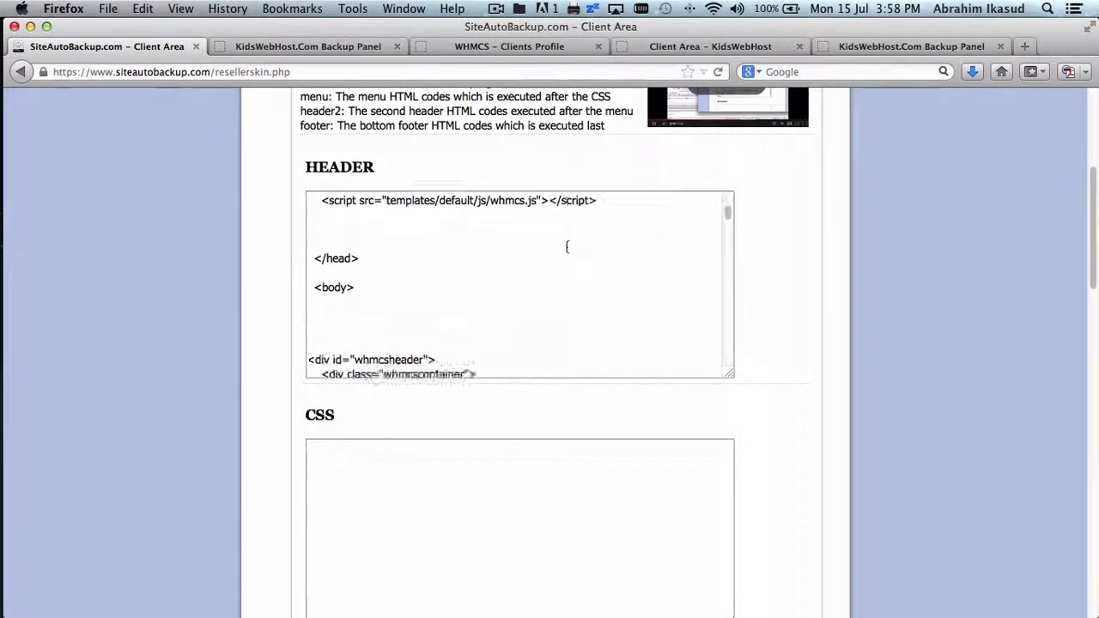
pyautogui.scroll(-3, 566, 247)
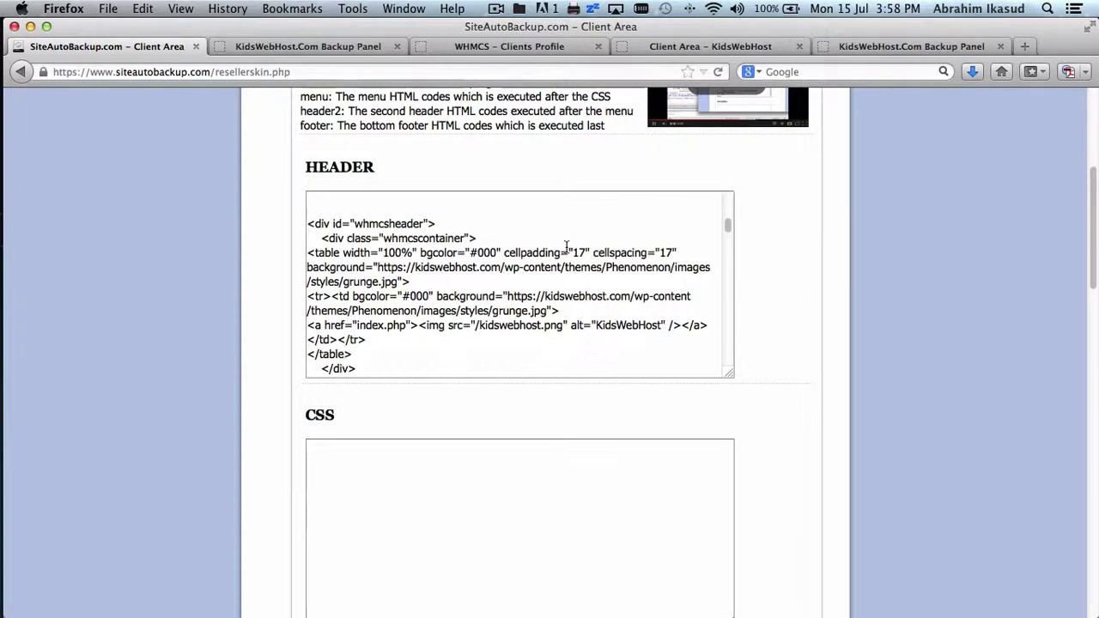
pyautogui.scroll(-6, 565, 247)
pyautogui.scroll(-4, 566, 248)
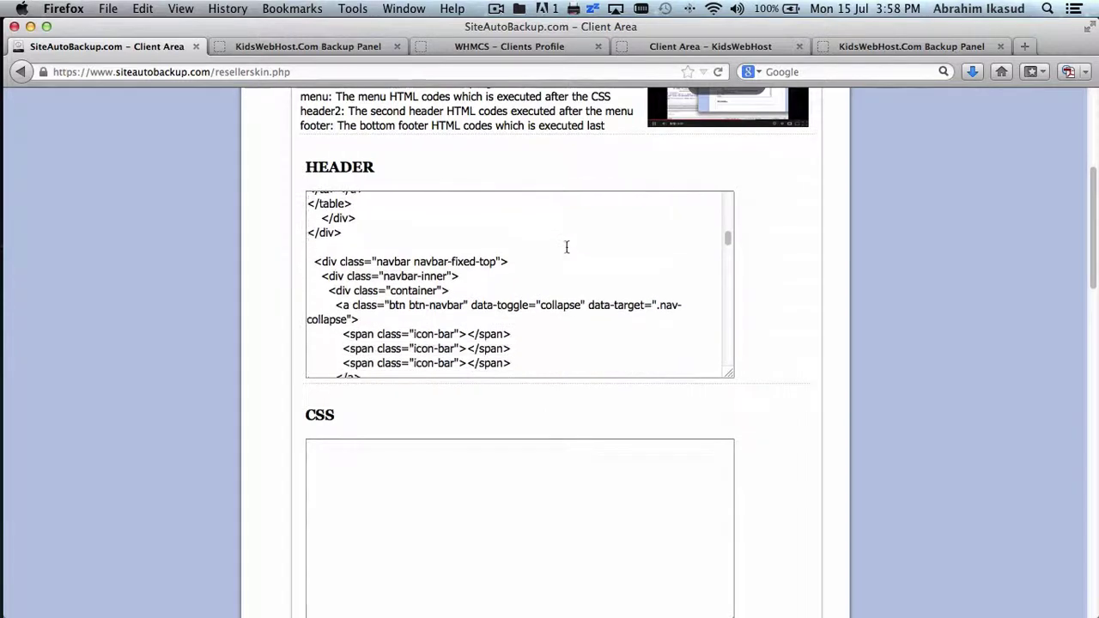
pyautogui.scroll(-7, 566, 247)
pyautogui.scroll(-7, 565, 247)
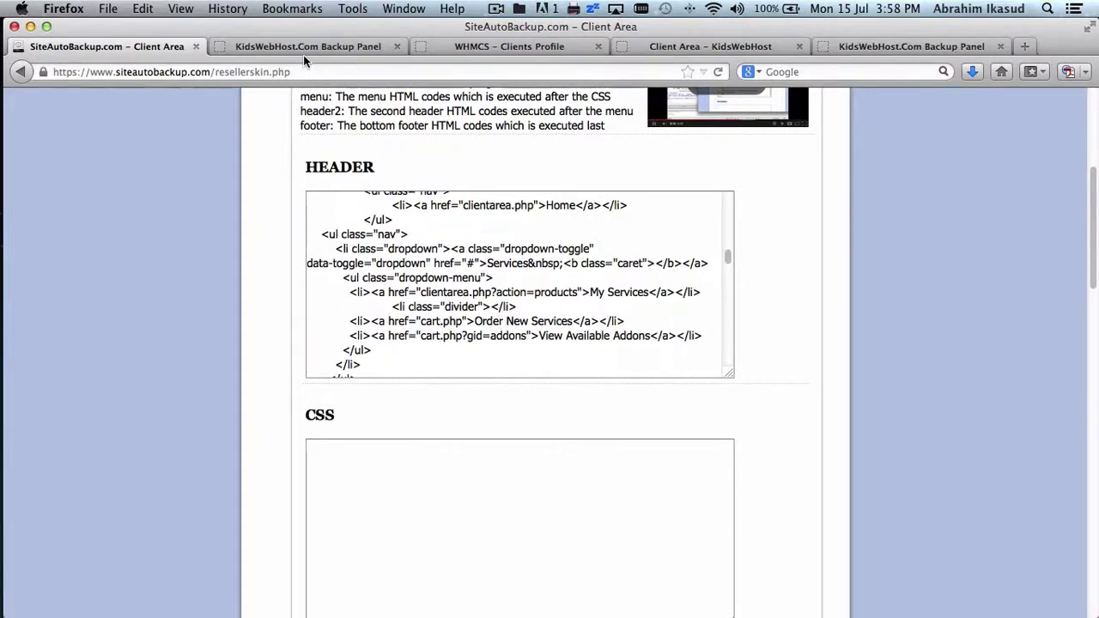
pyautogui.tripleClick(485, 323)
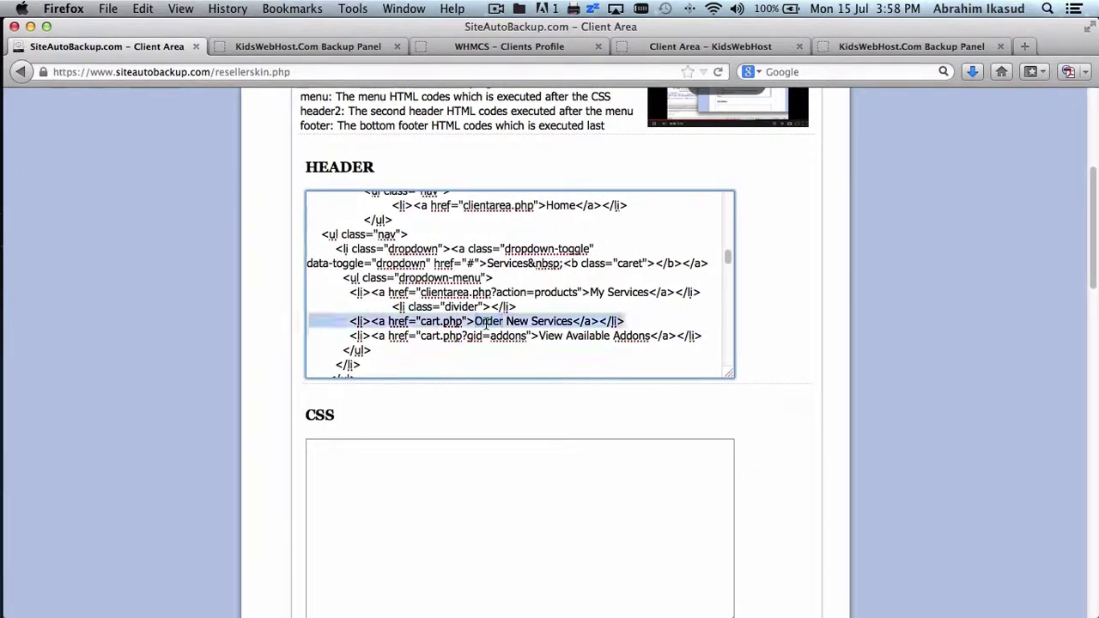
# - Inspect the Services, Domains, Billing and Support dropdowns in the skin preview, and return to the skin form
pyautogui.click(342, 46)
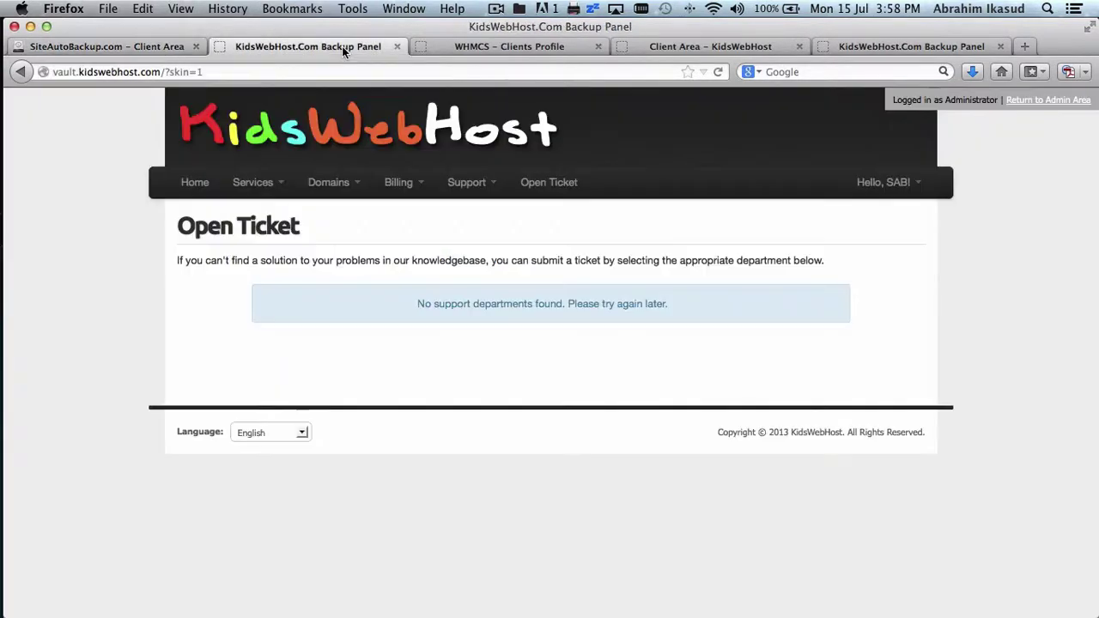
pyautogui.click(270, 188)
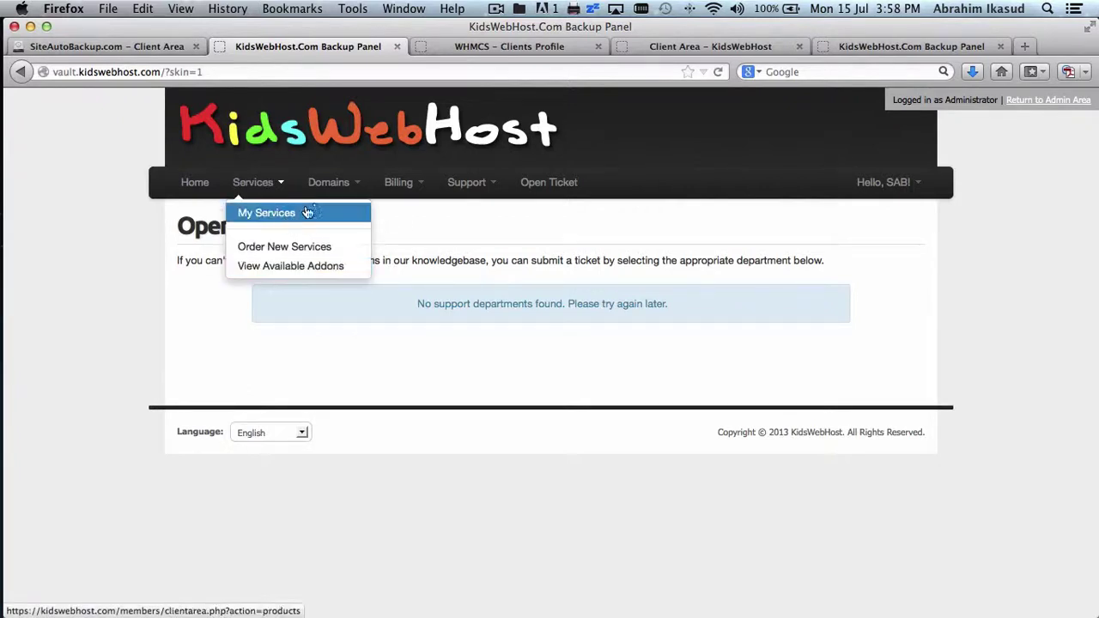
pyautogui.click(324, 182)
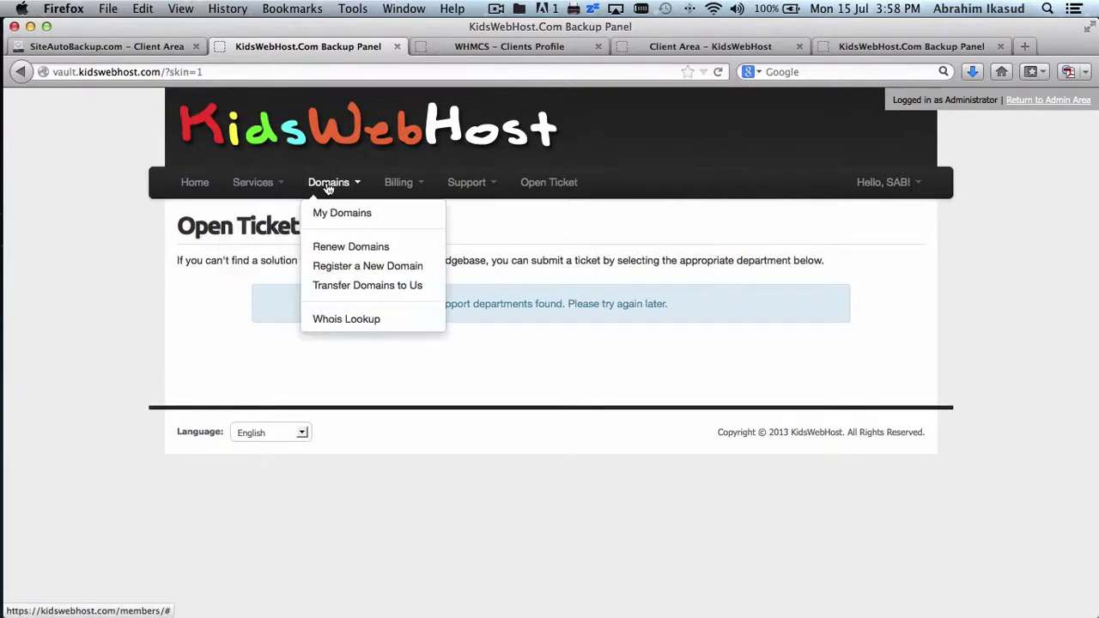
pyautogui.click(399, 182)
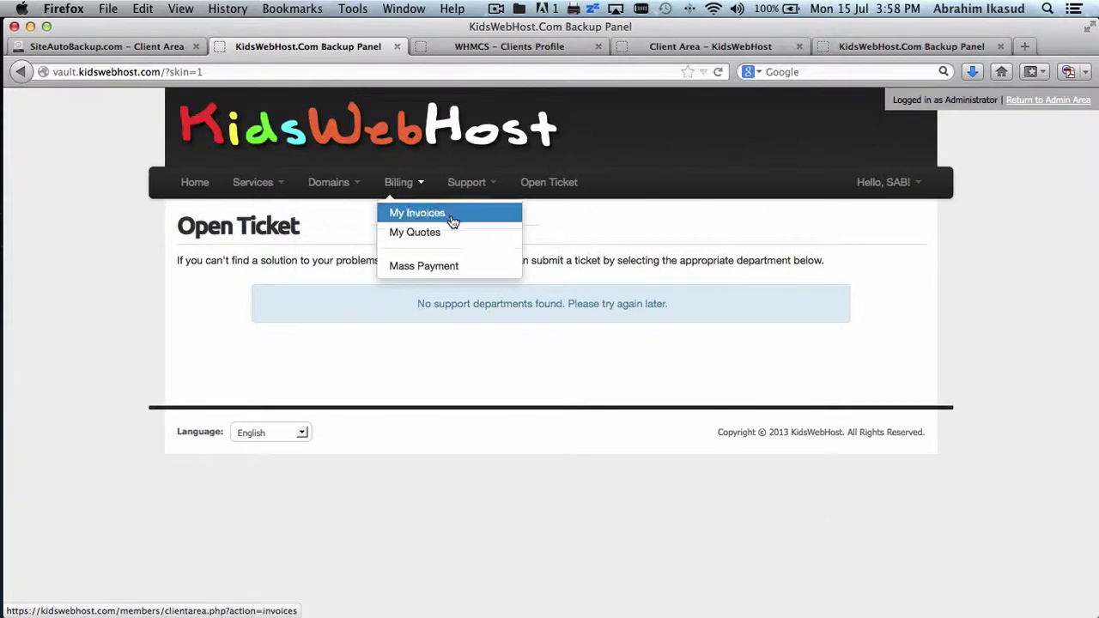
pyautogui.click(462, 189)
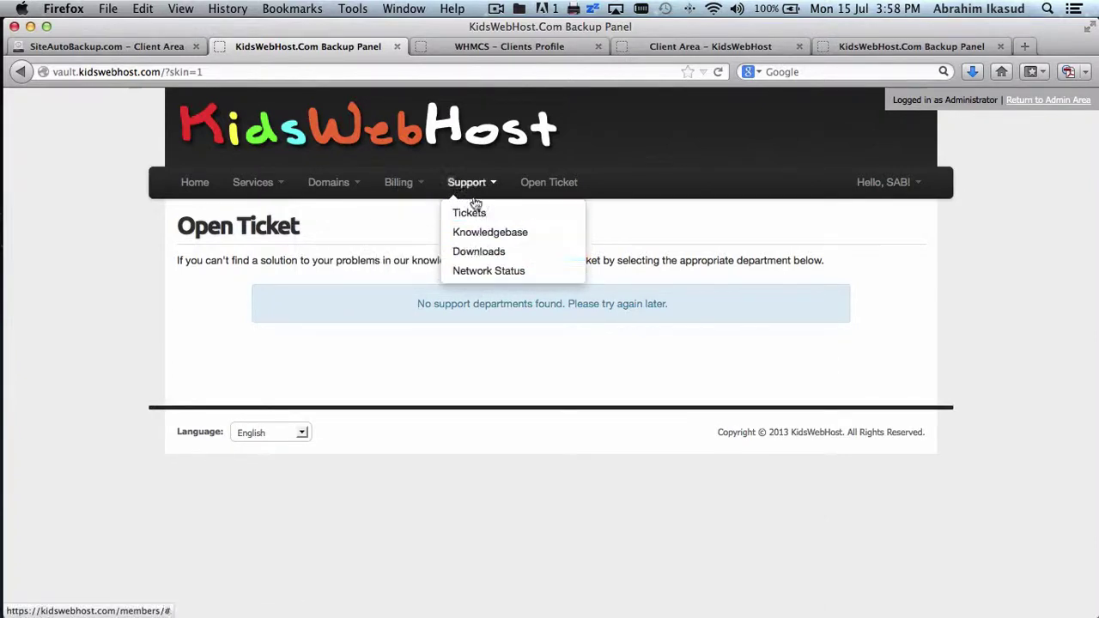
pyautogui.click(398, 182)
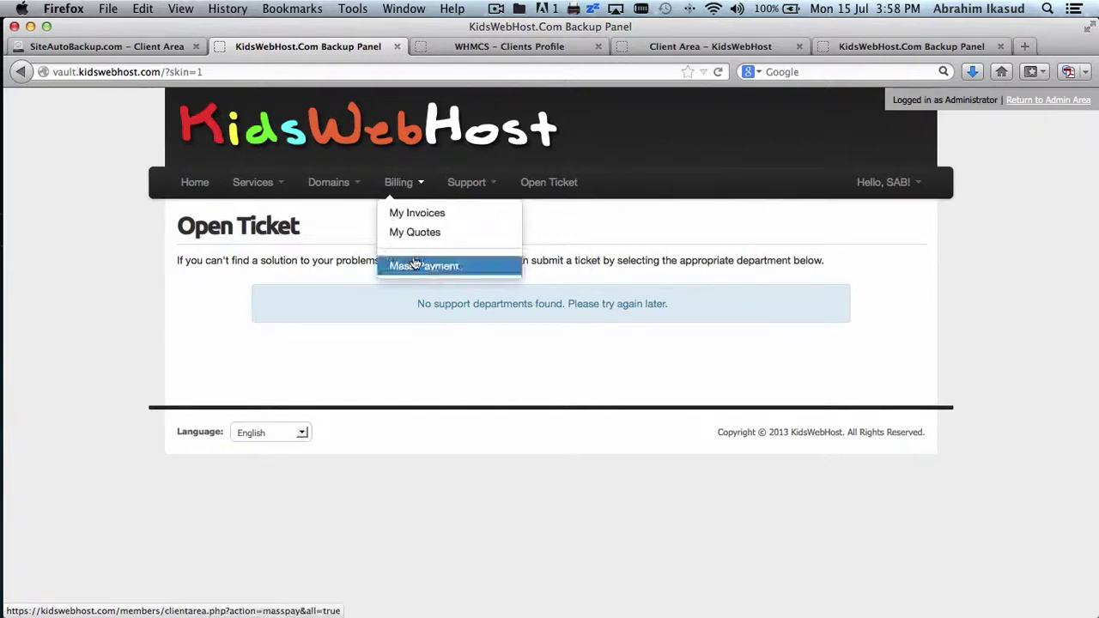
pyautogui.click(466, 182)
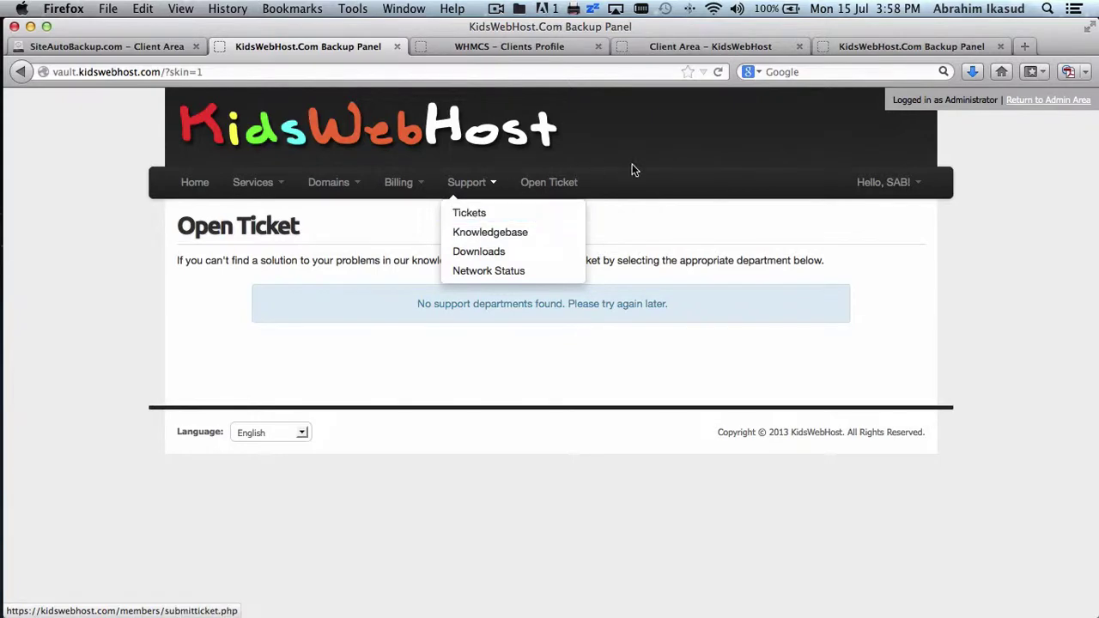
pyautogui.click(482, 45)
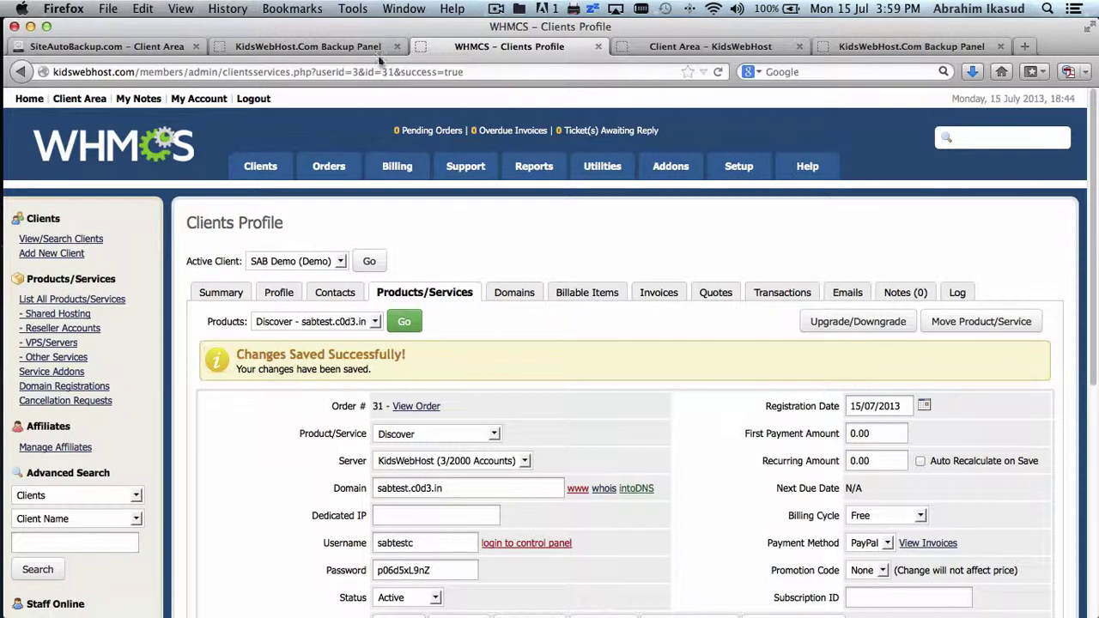
pyautogui.click(151, 47)
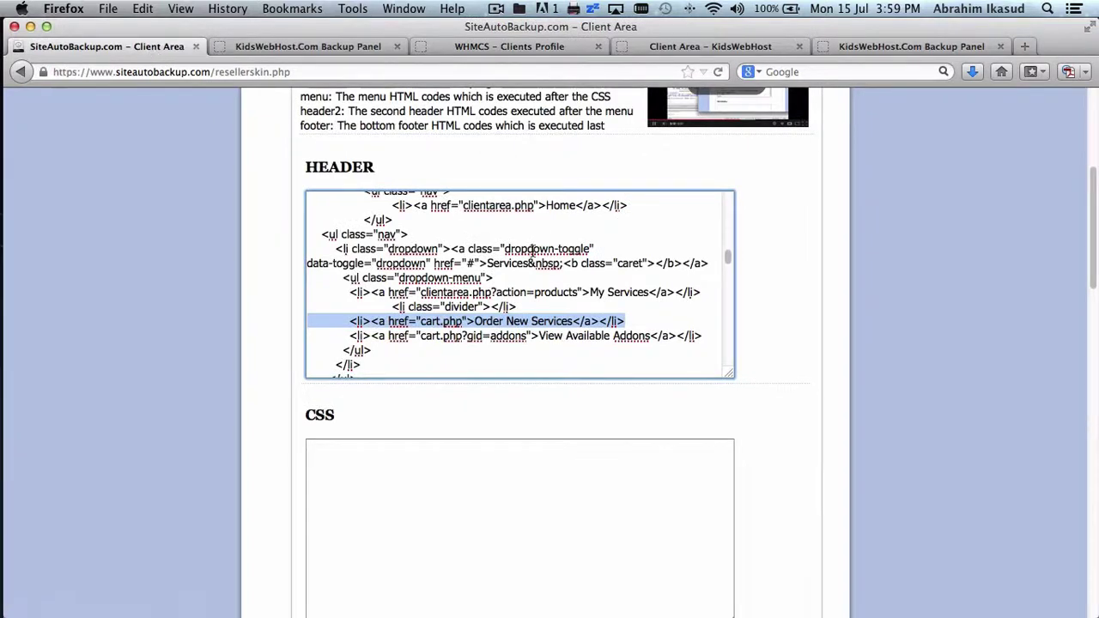
# - Delete the Home, Services, Domains and Billing navigation lists from the HEADER code, keeping the nav-collapse div and the Support list
pyautogui.scroll(3, 532, 249)
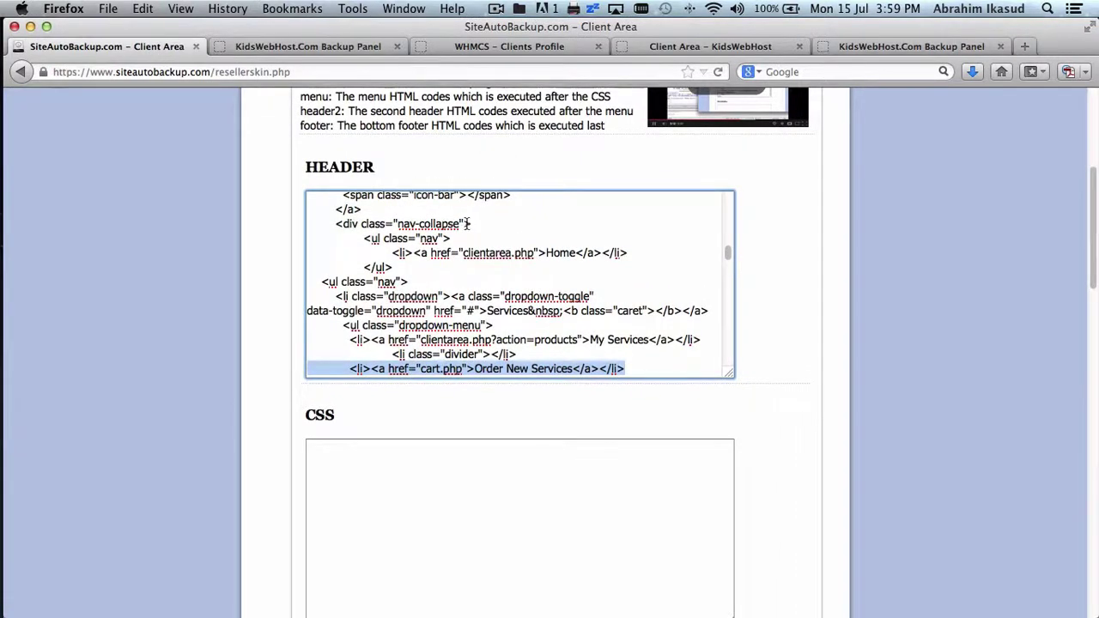
pyautogui.scroll(2, 468, 224)
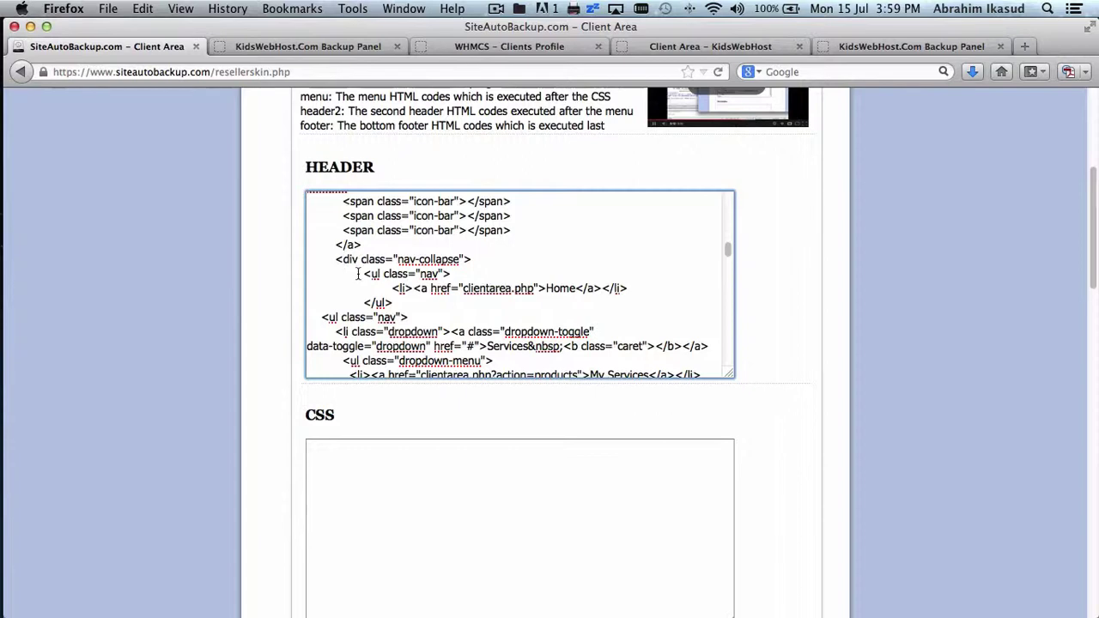
pyautogui.scroll(-5, 415, 289)
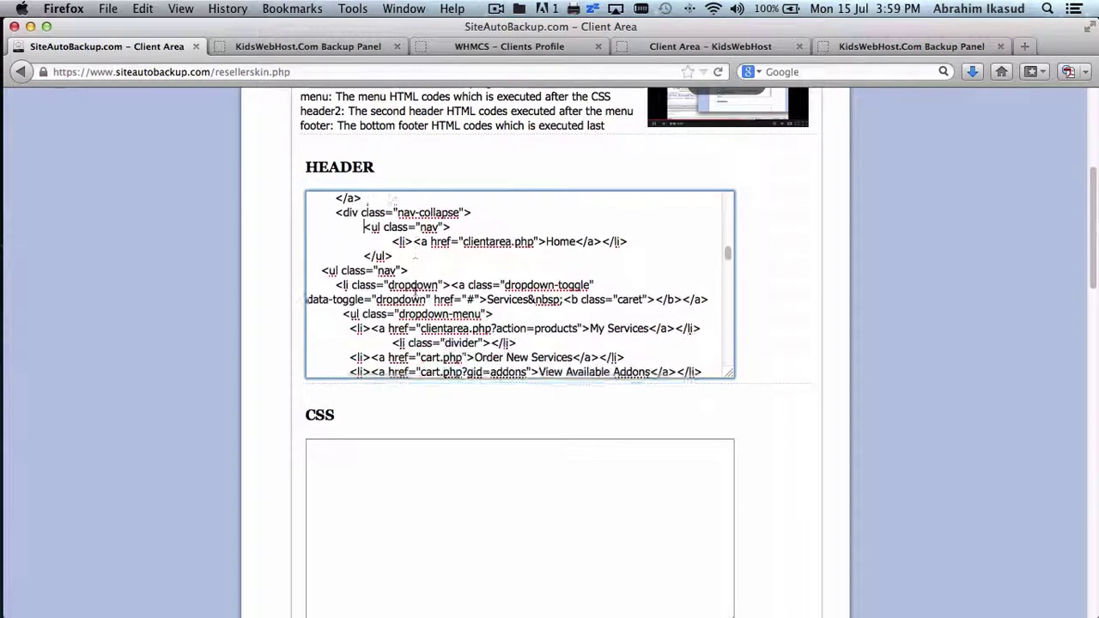
pyautogui.scroll(-6, 416, 288)
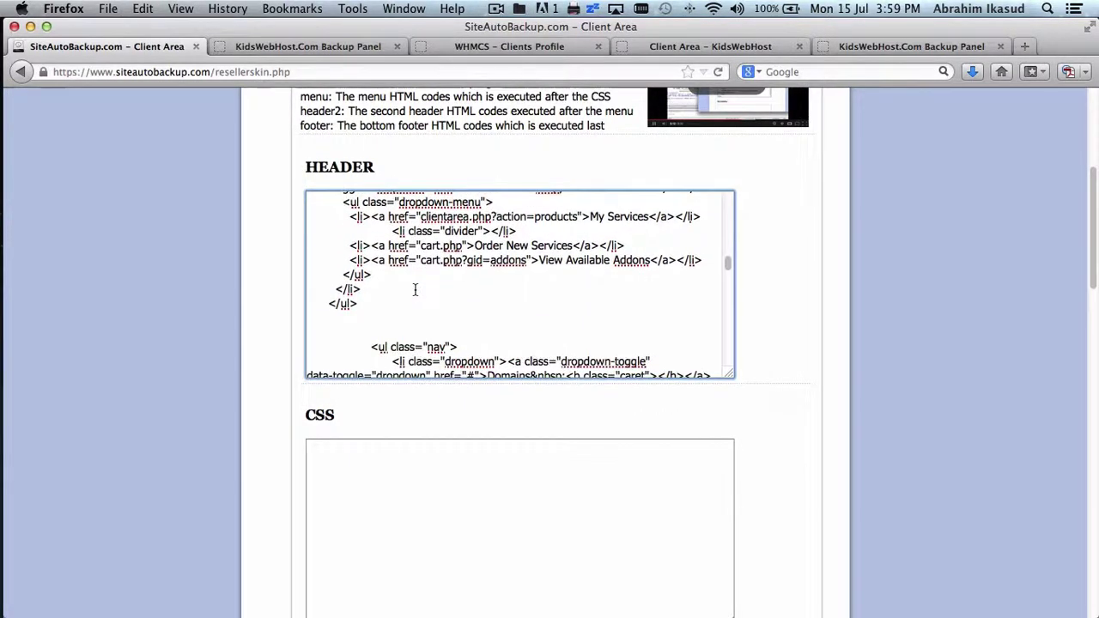
pyautogui.scroll(5, 479, 316)
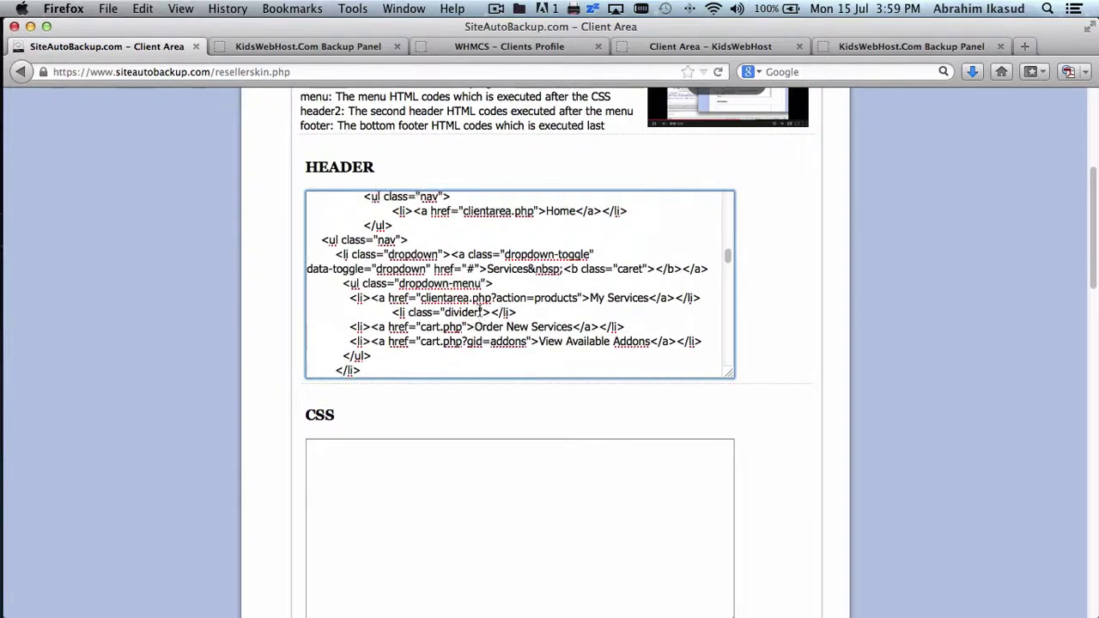
pyautogui.scroll(2, 481, 314)
pyautogui.scroll(-7, 481, 314)
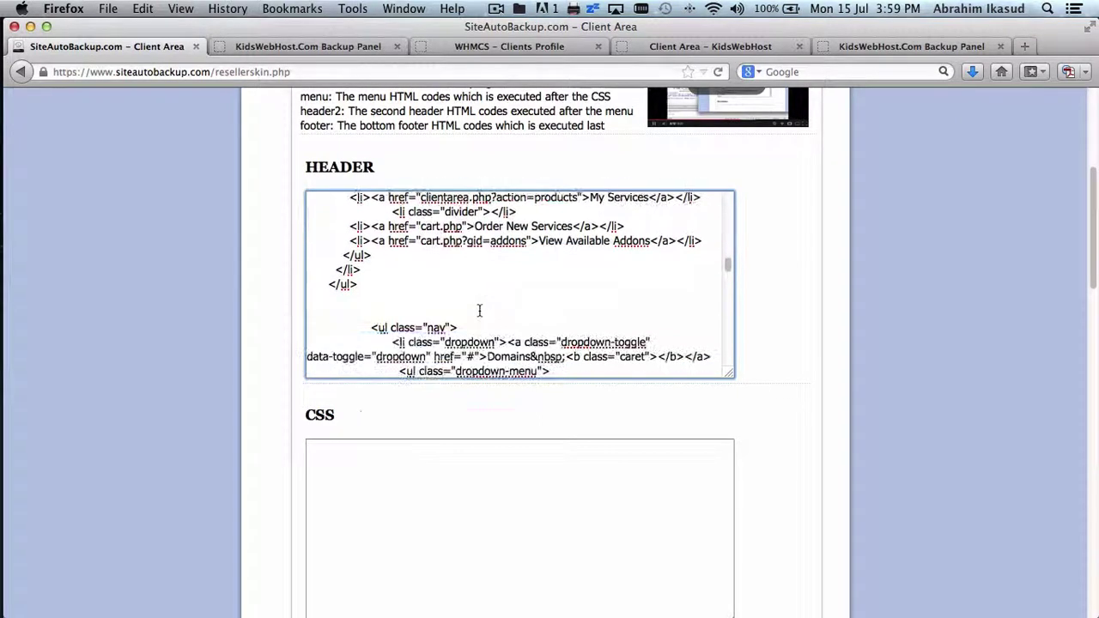
pyautogui.scroll(-4, 481, 313)
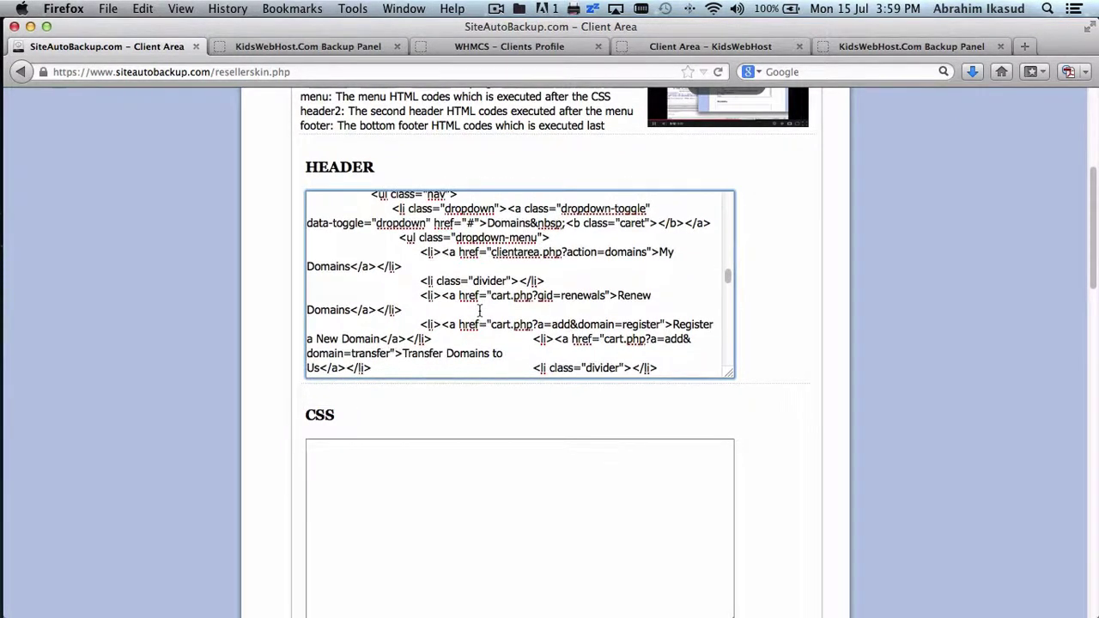
pyautogui.scroll(-5, 479, 314)
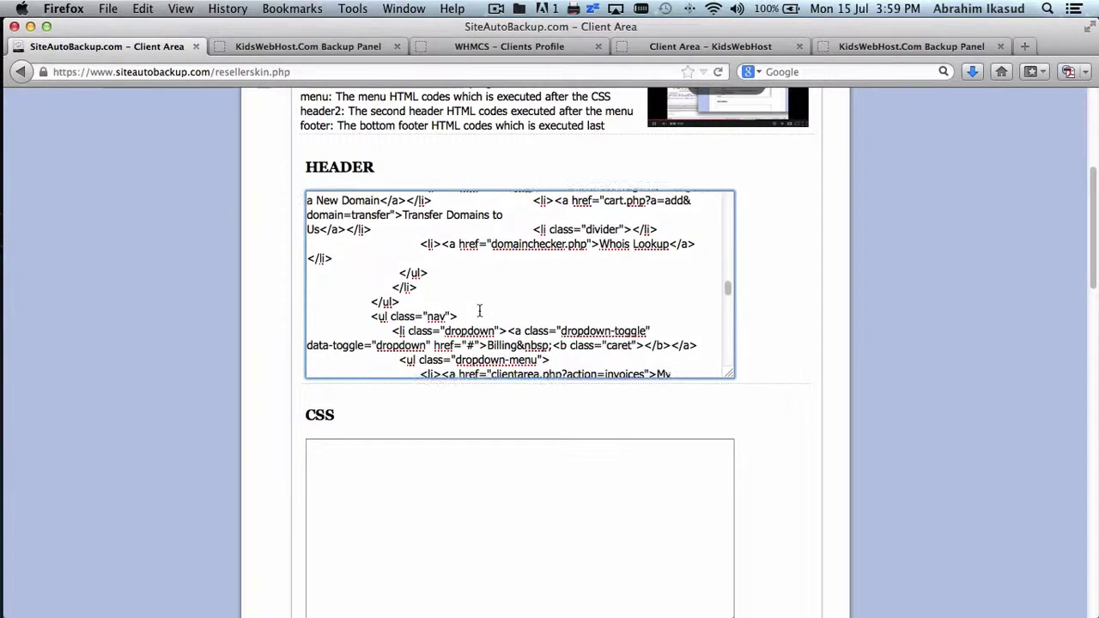
pyautogui.scroll(-1, 479, 310)
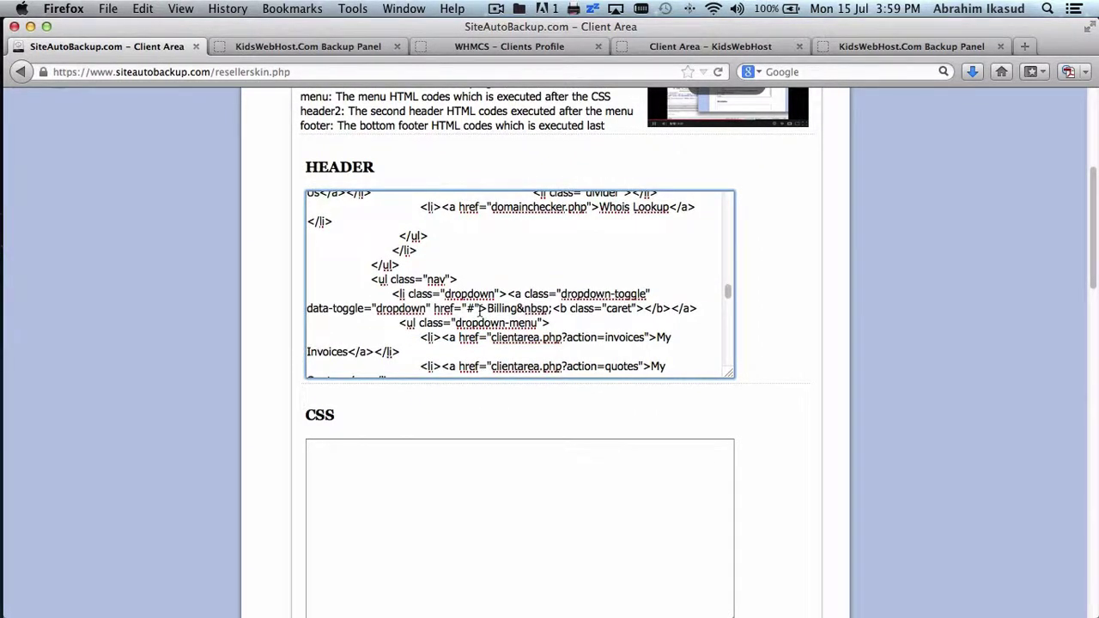
pyautogui.scroll(-6, 479, 314)
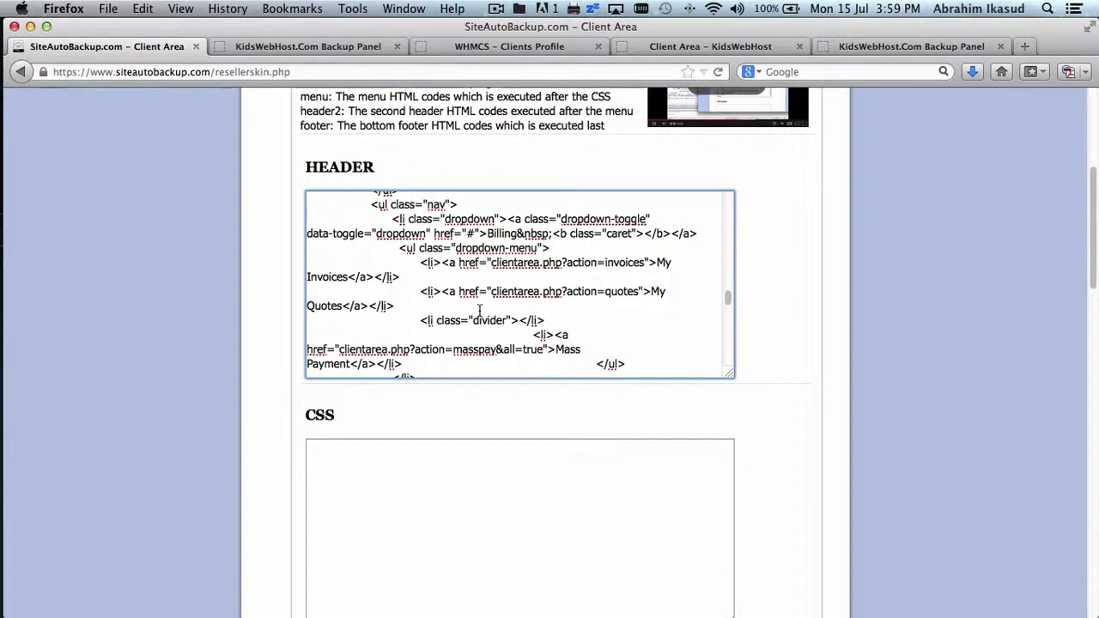
pyautogui.scroll(-1, 480, 309)
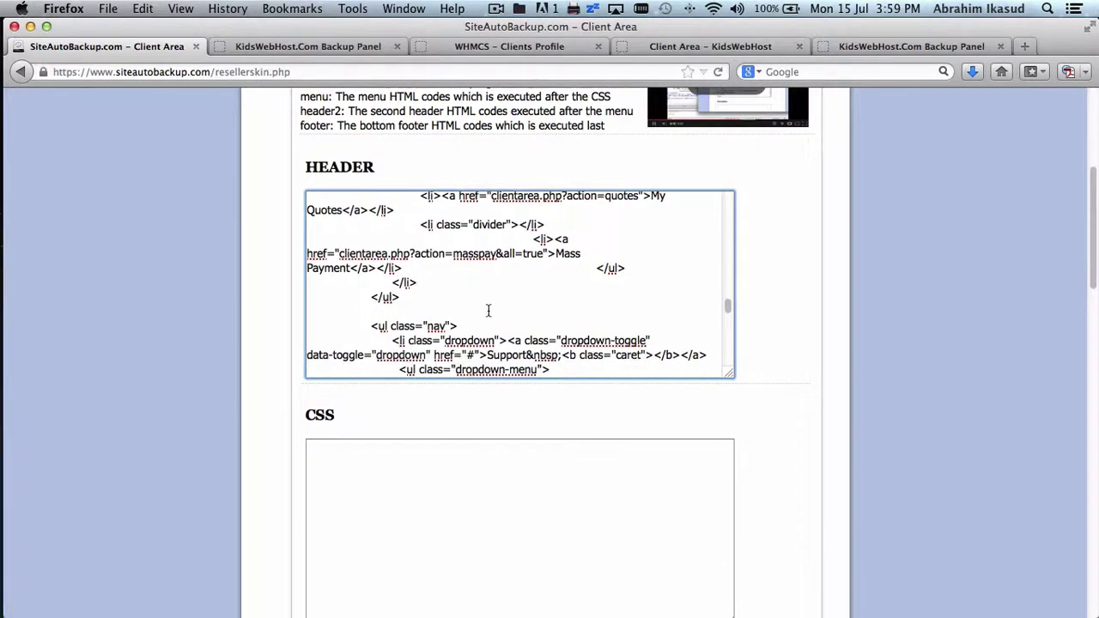
pyautogui.keyDown('shift'); pyautogui.click(477, 300); pyautogui.keyUp('shift')
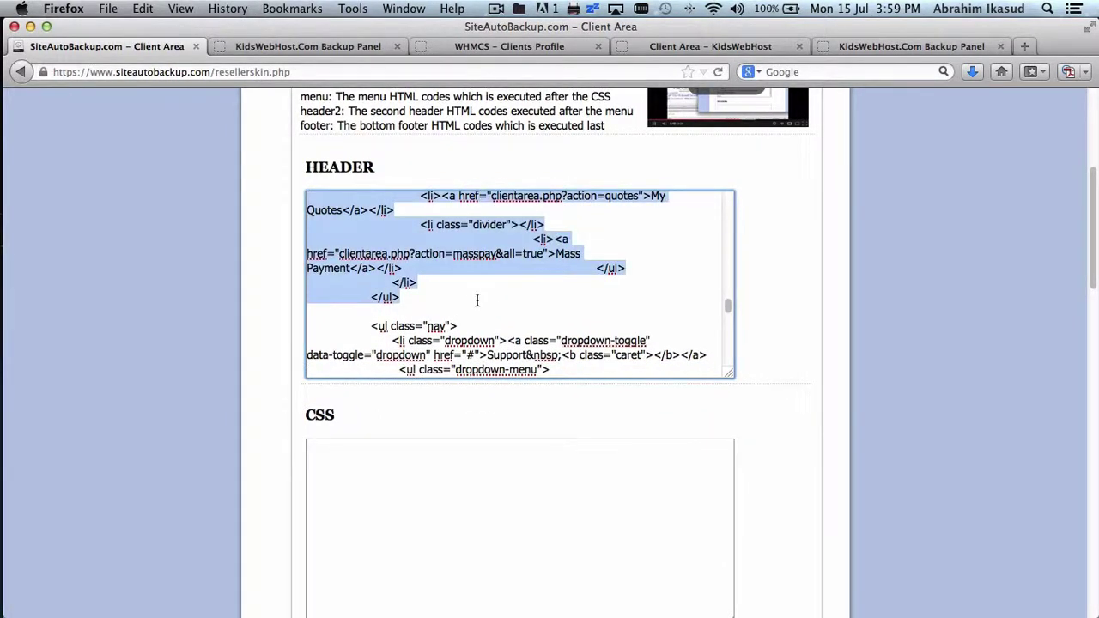
pyautogui.press('BackSpace')
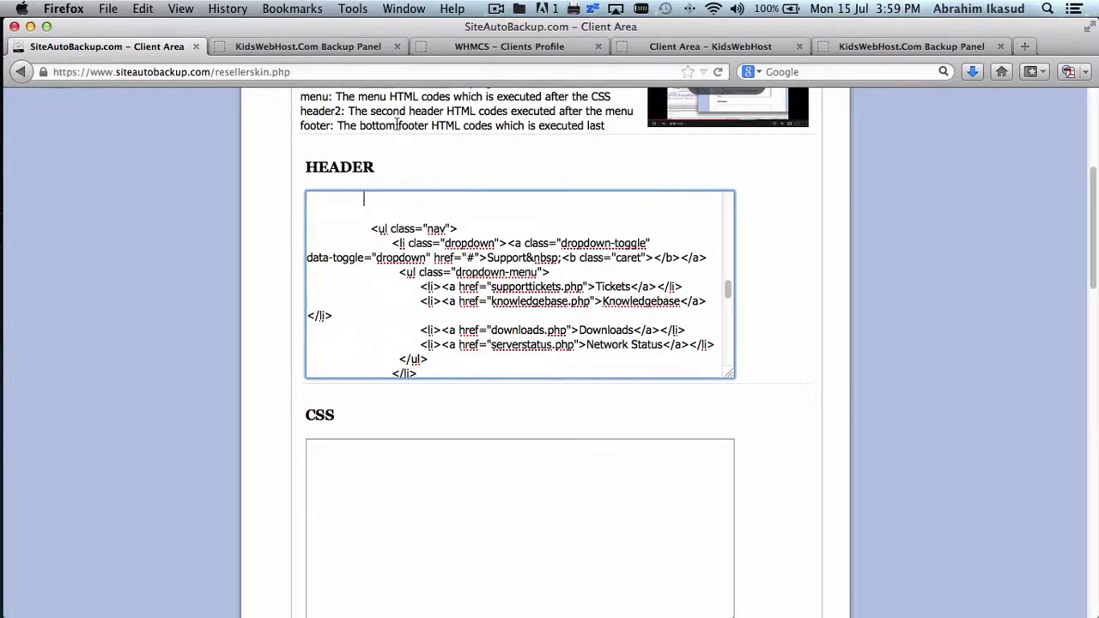
# - Compare the Support and Open Ticket lists in the HEADER code with the navigation bar in the skin preview, and return to the skin form
pyautogui.click(299, 46)
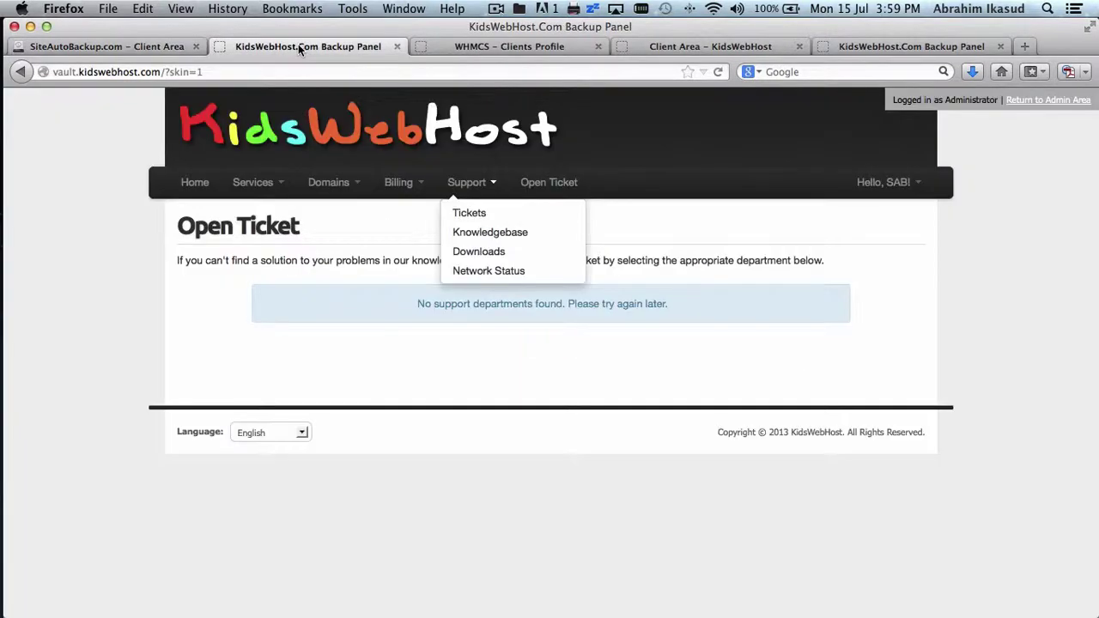
pyautogui.click(156, 46)
pyautogui.scroll(-5, 546, 286)
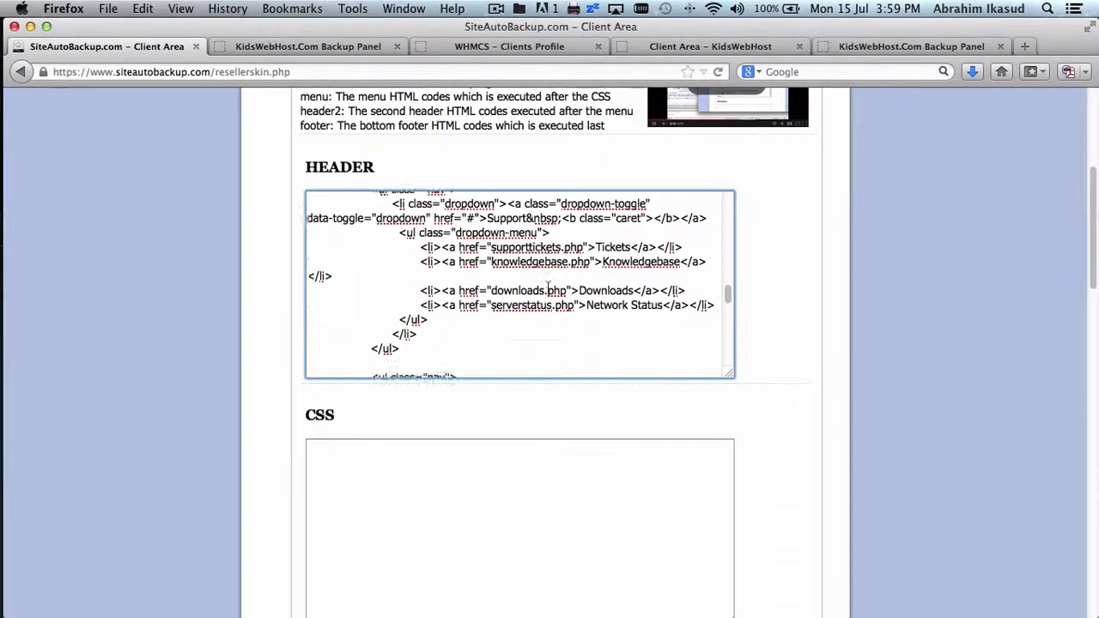
pyautogui.scroll(-1, 546, 286)
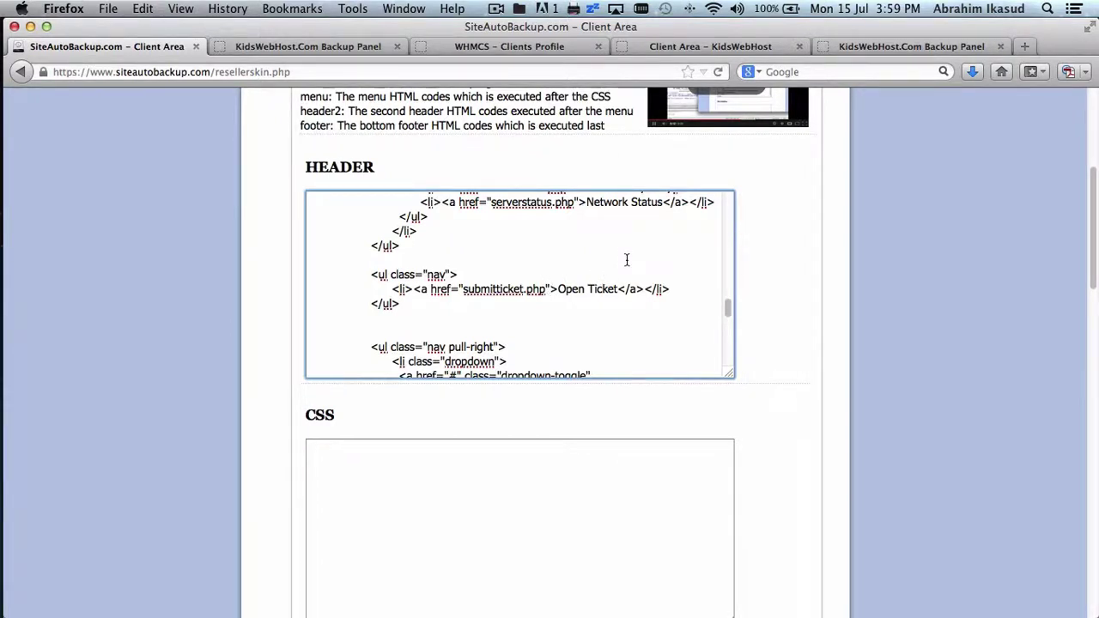
pyautogui.scroll(-2, 508, 311)
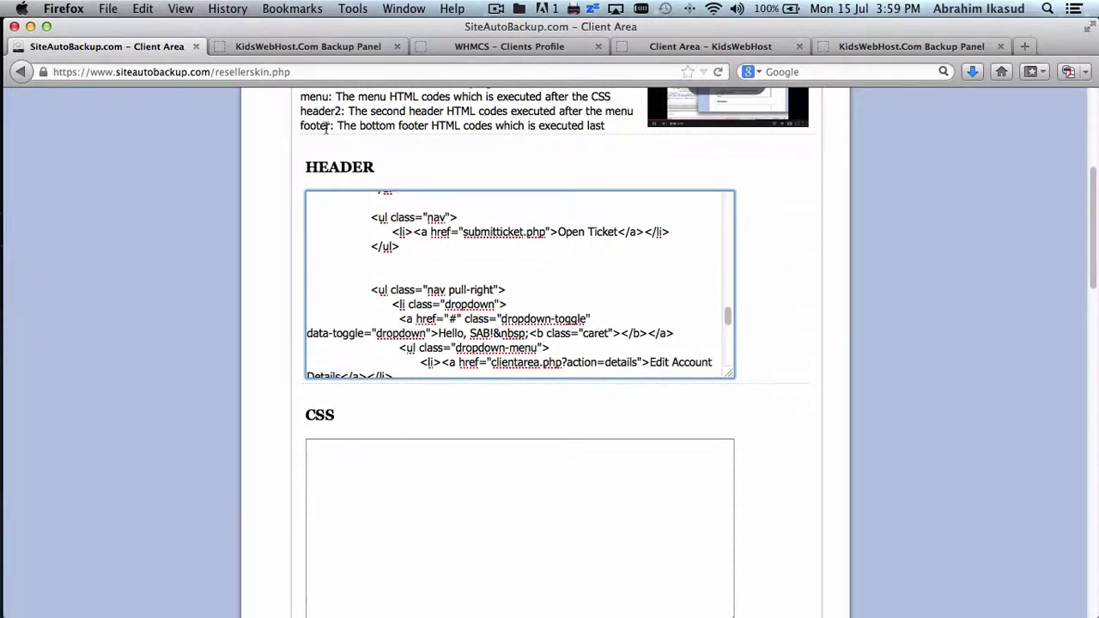
pyautogui.click(352, 48)
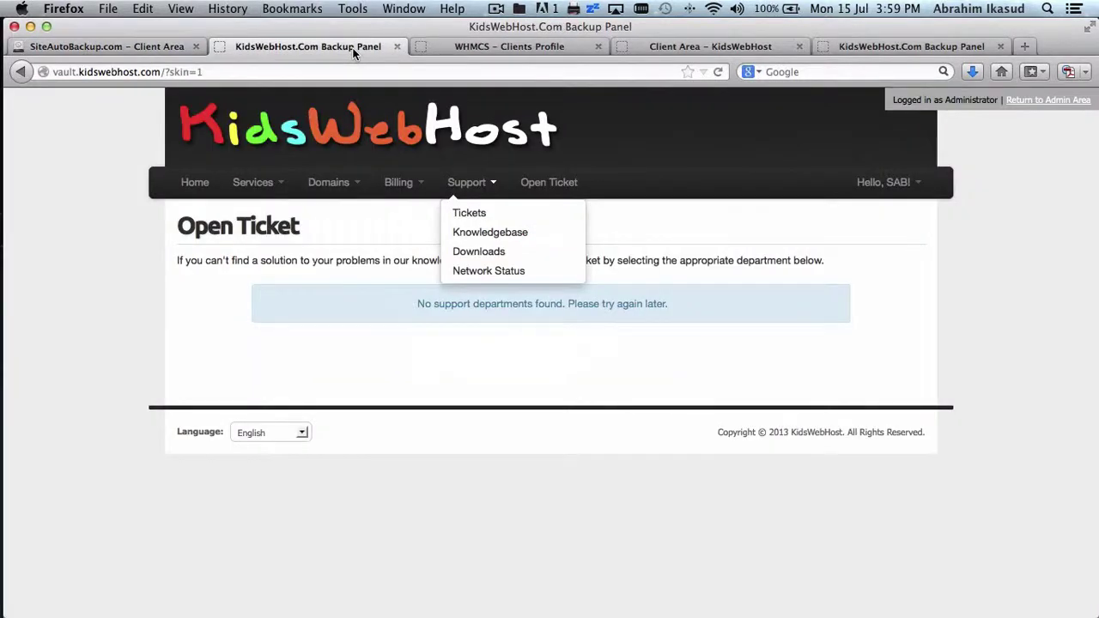
pyautogui.click(147, 45)
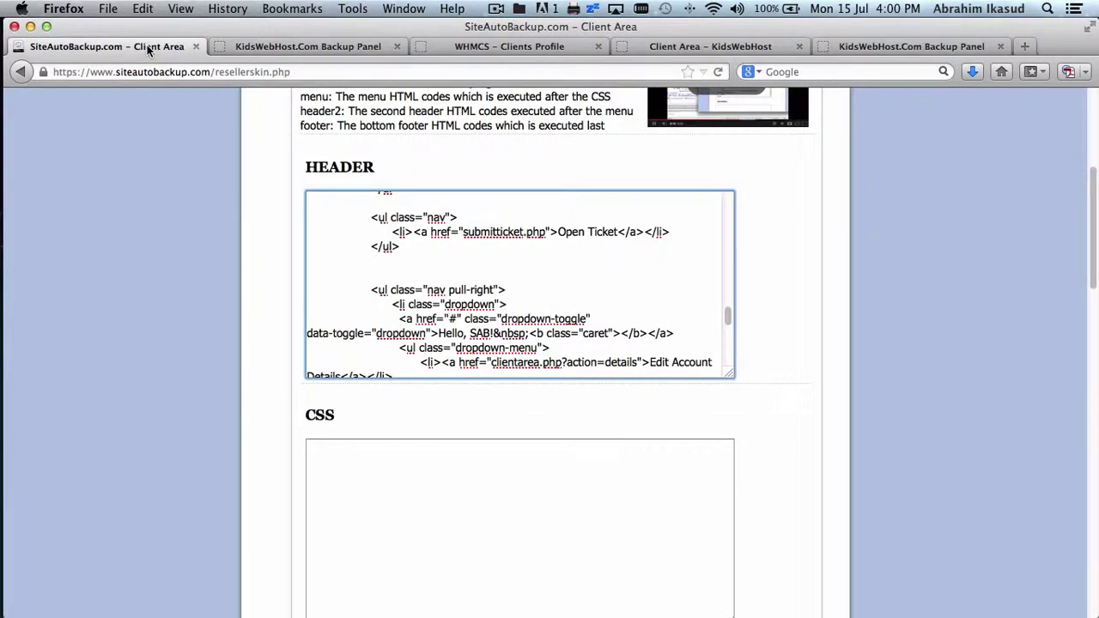
# - Enlarge the HEADER code box so that its longer lines fit
pyautogui.scroll(10, 425, 248)
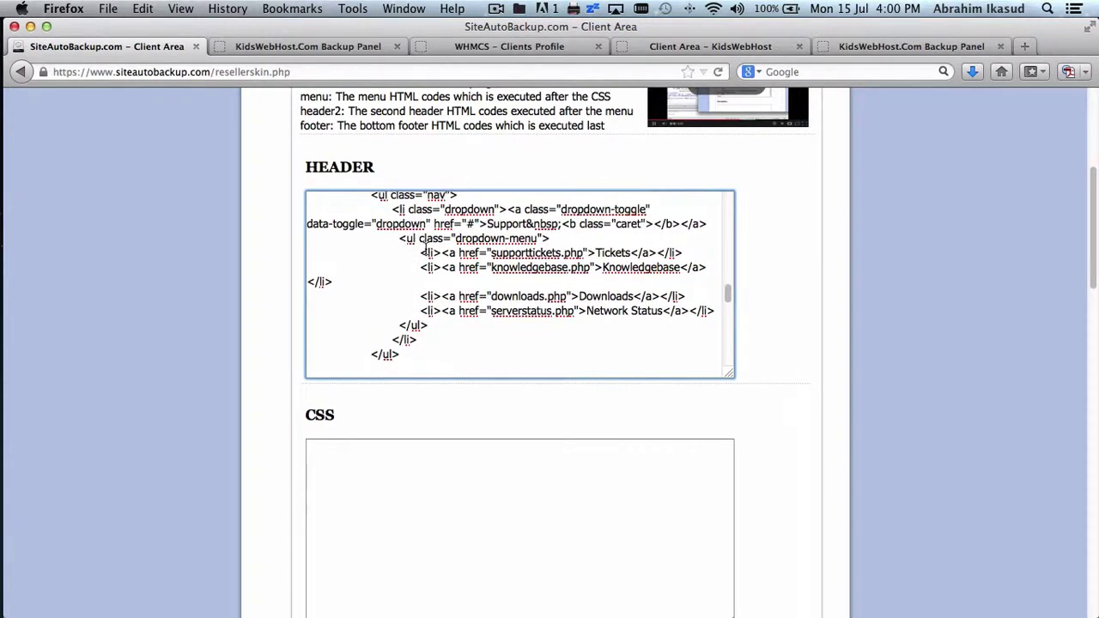
pyautogui.moveTo(729, 377); pyautogui.dragTo(812, 393)
pyautogui.scroll(2, 720, 333)
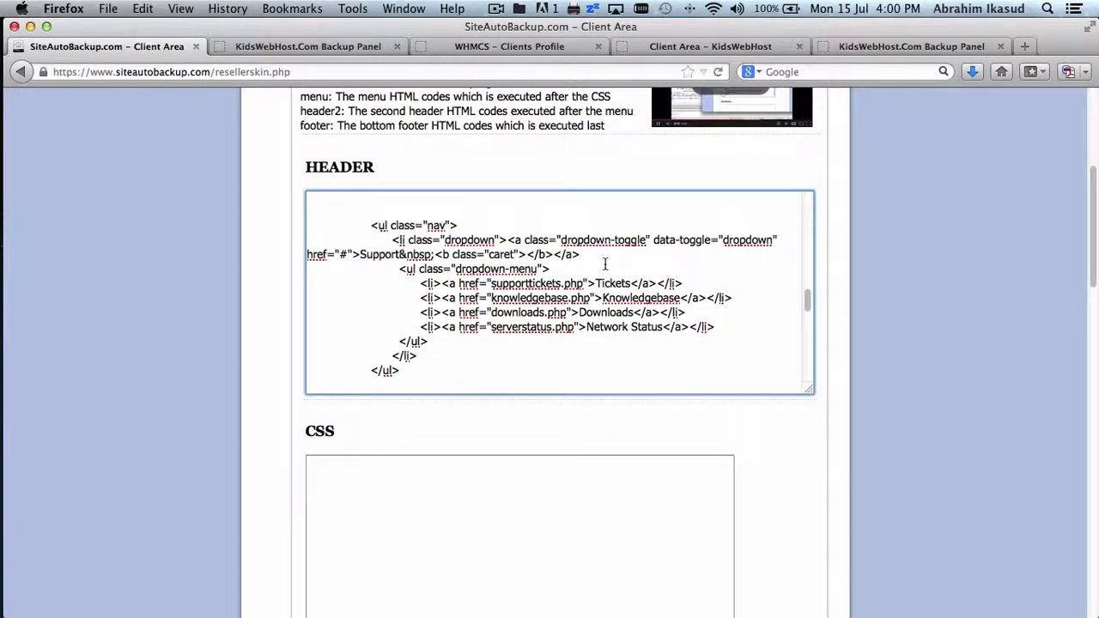
# - Cut the Support and Open Ticket navigation lists out of the HEADER code, leaving the pull-right account list in place
pyautogui.scroll(6, 687, 342)
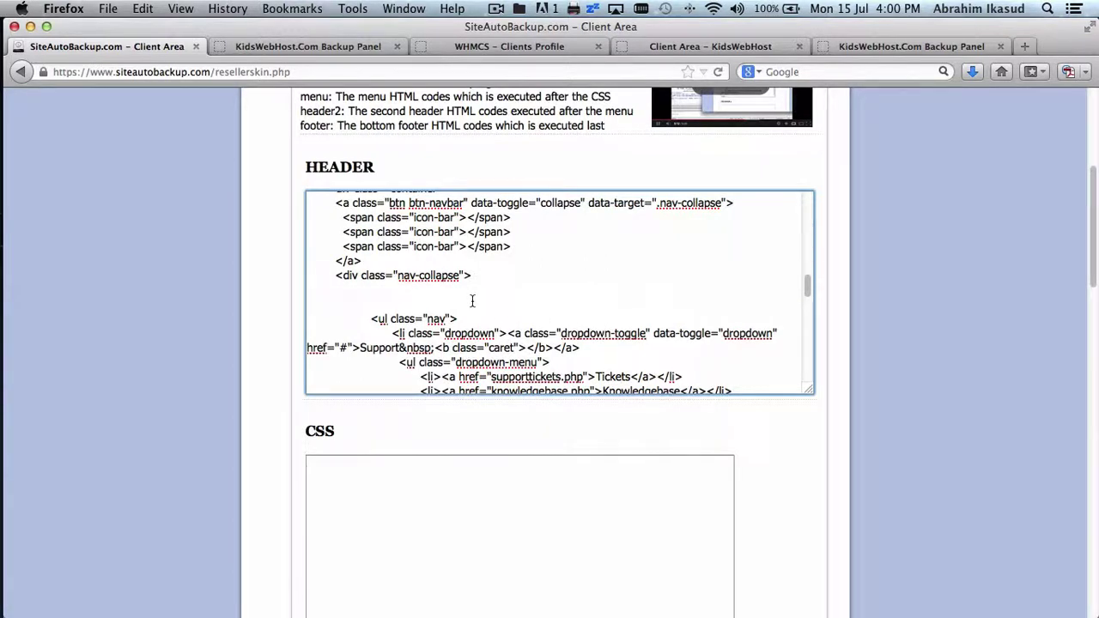
pyautogui.scroll(-5, 473, 301)
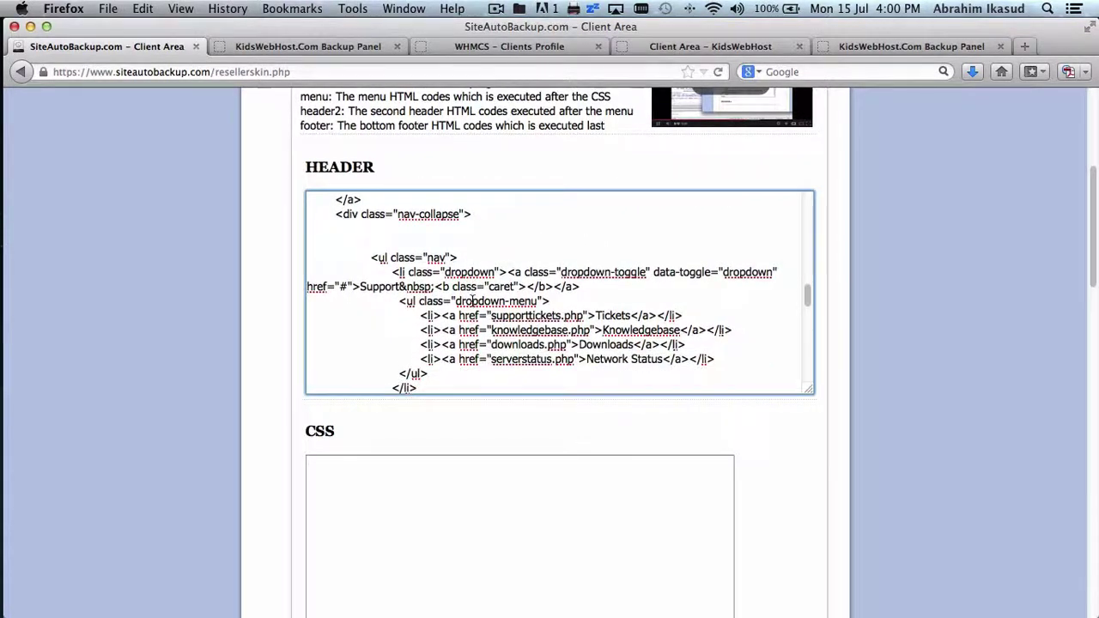
pyautogui.scroll(-8, 471, 299)
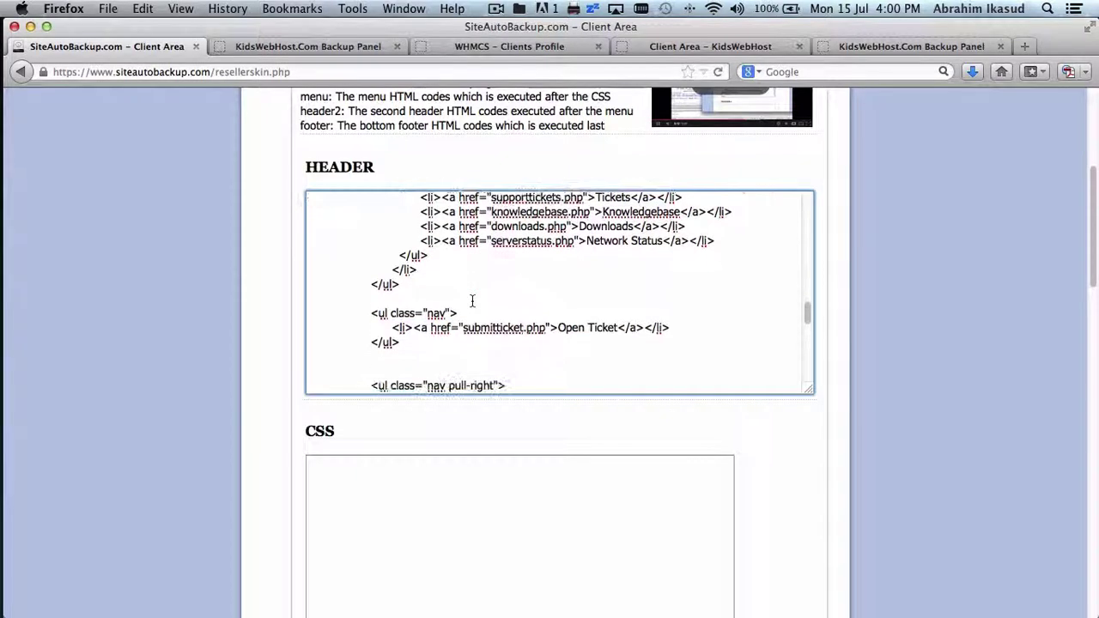
pyautogui.scroll(-3, 471, 300)
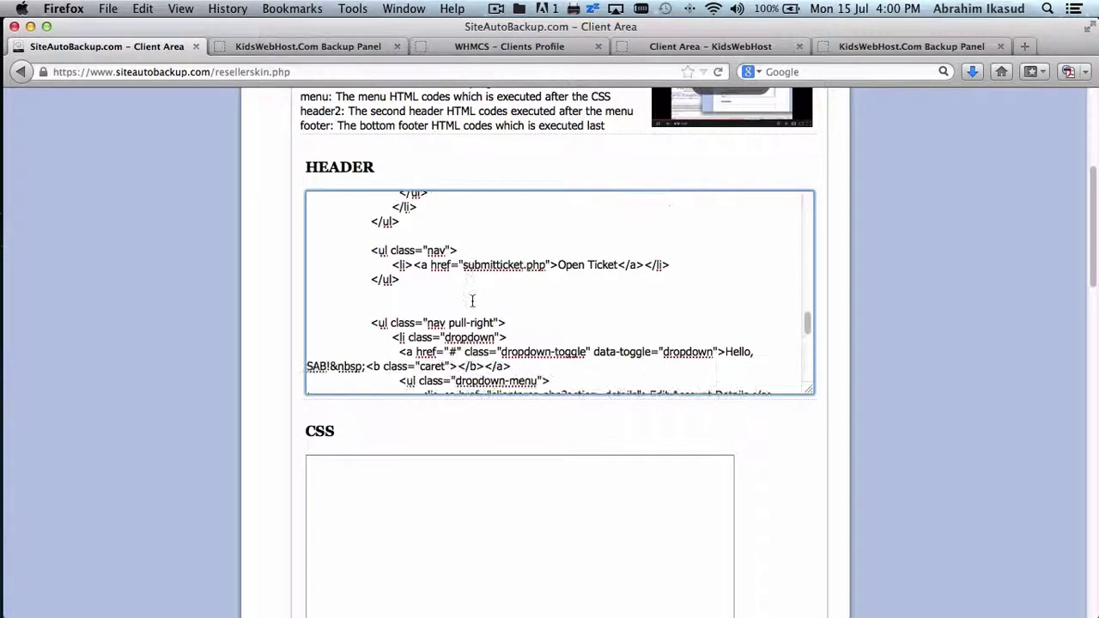
pyautogui.keyDown('shift'); pyautogui.click(468, 289); pyautogui.keyUp('shift')
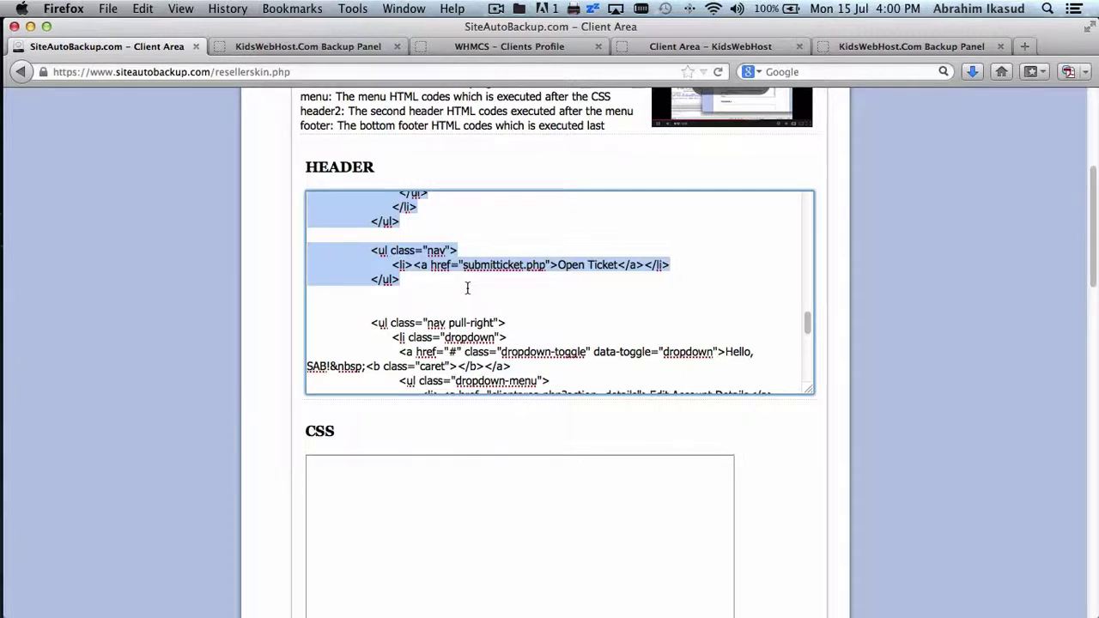
pyautogui.press('BackSpace')
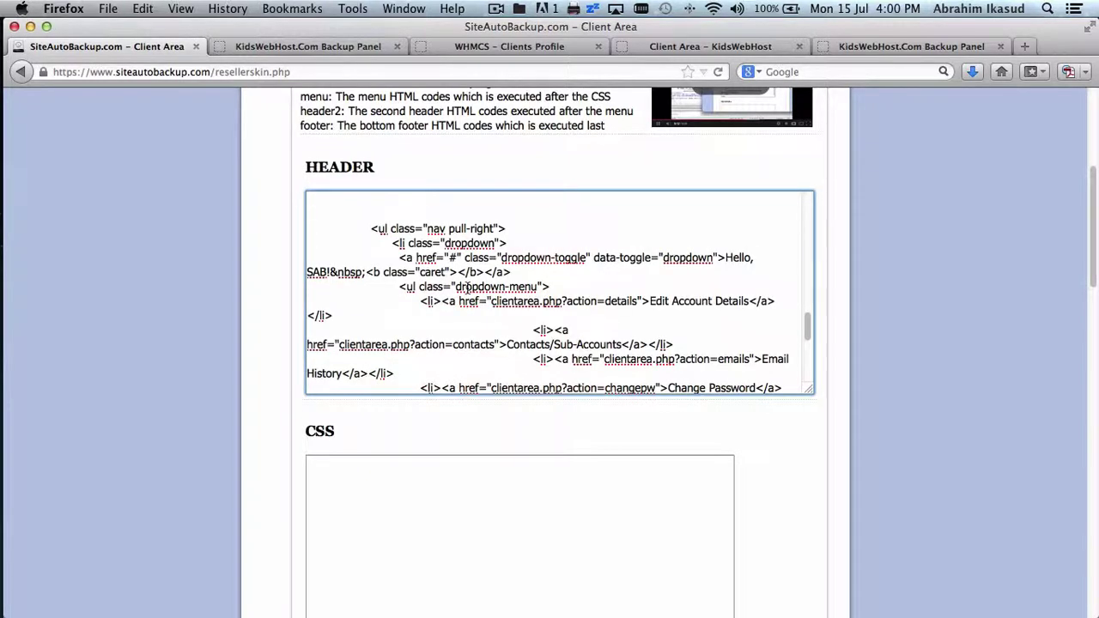
# - Paste the cut Support and Open Ticket navigation lists into the empty MENU code box
pyautogui.scroll(-5, 467, 289)
pyautogui.scroll(5, 467, 289)
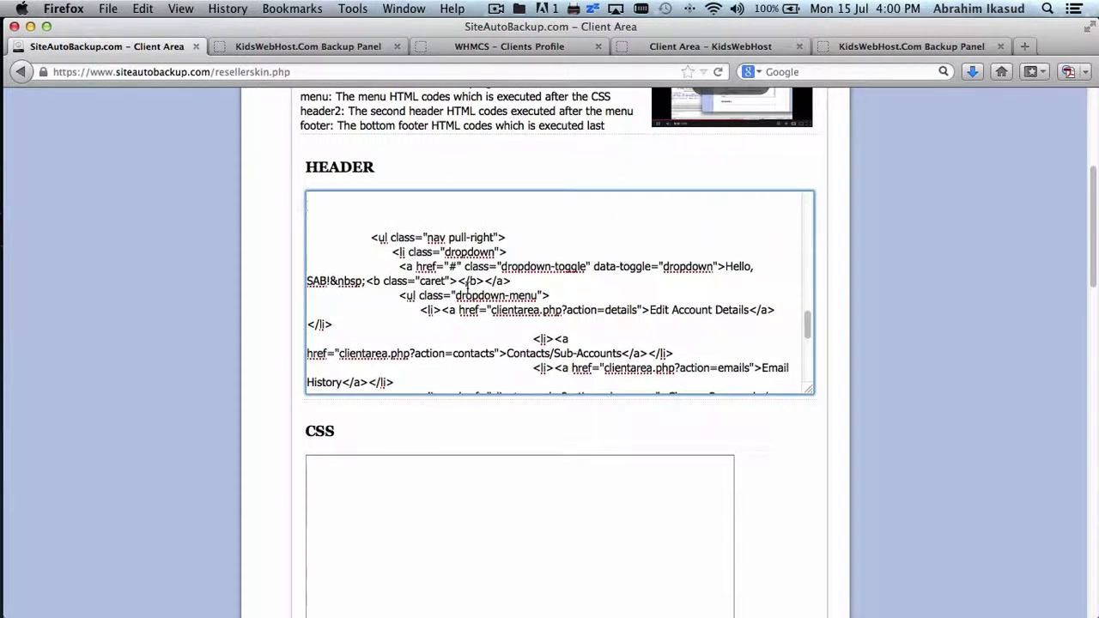
pyautogui.scroll(3, 468, 289)
pyautogui.scroll(-7, 847, 345)
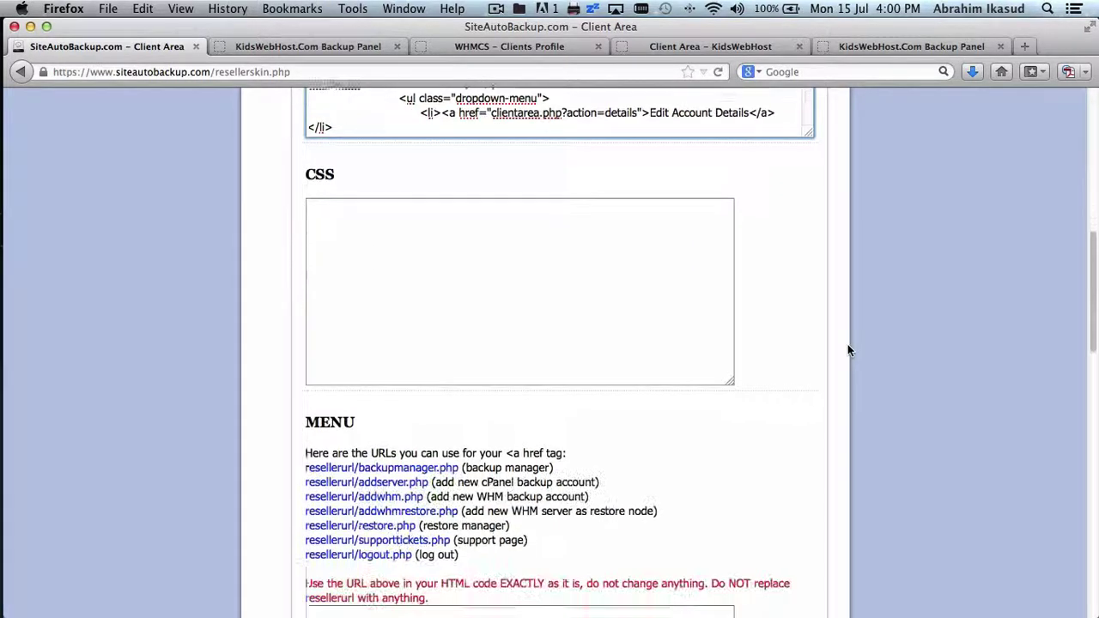
pyautogui.click(640, 399)
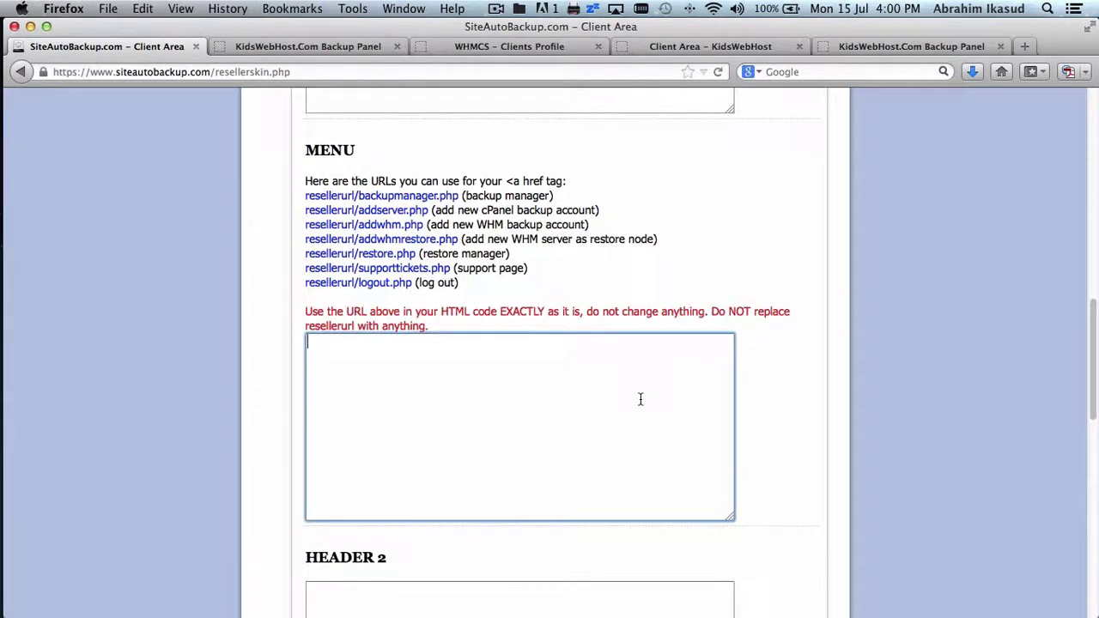
pyautogui.press('super+v')
# - Cut everything from the pull-right account list through the contentpadded div out of the end of the HEADER code
pyautogui.scroll(3, 866, 380)
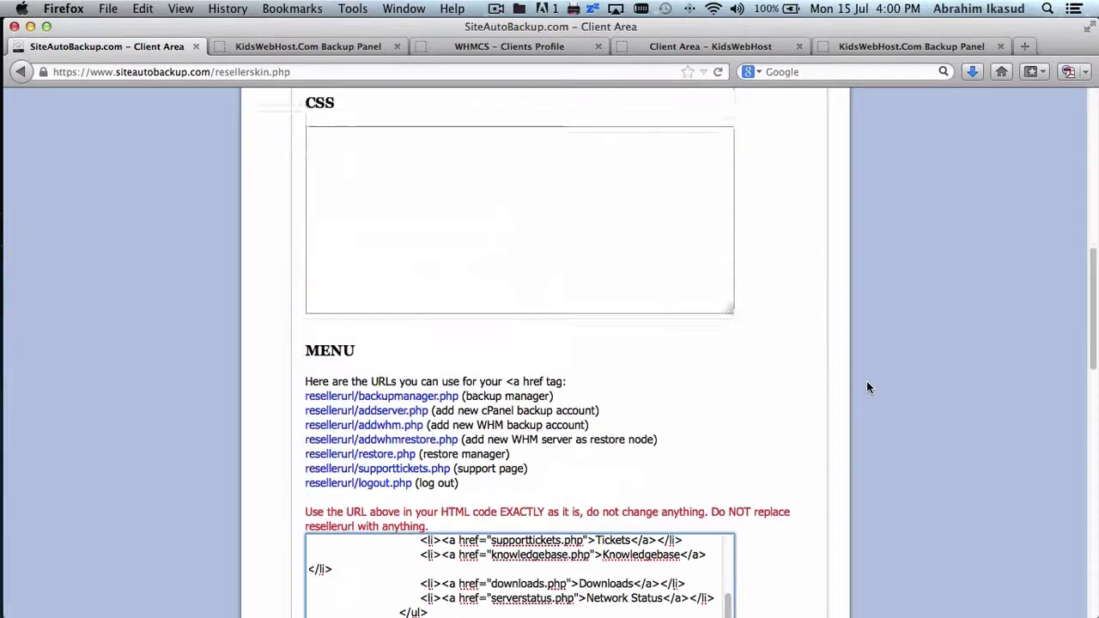
pyautogui.scroll(3, 866, 387)
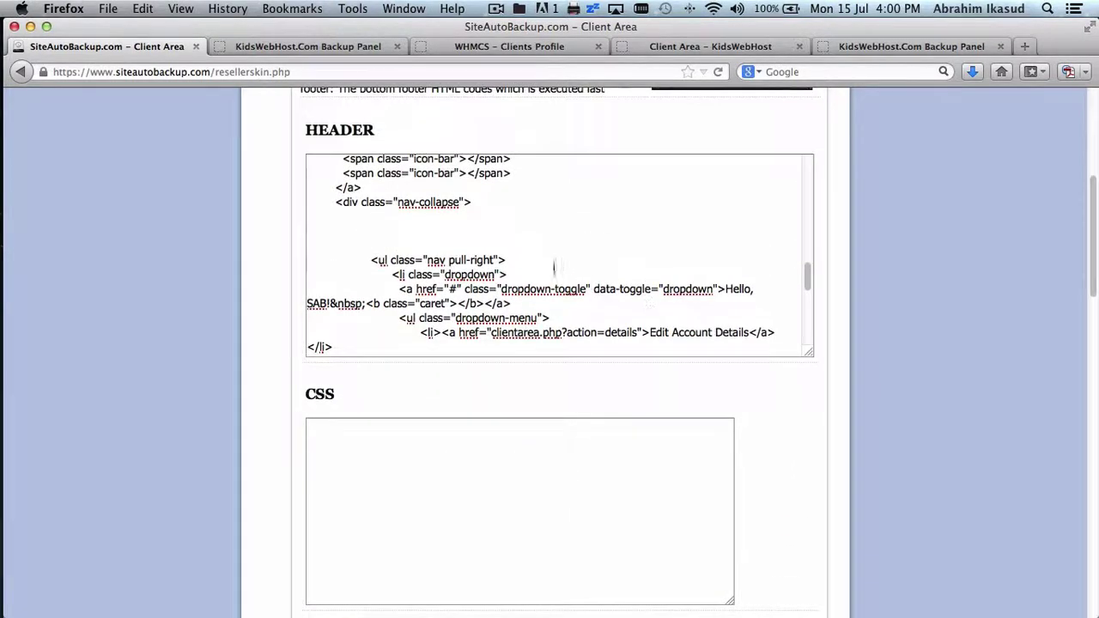
pyautogui.click(544, 244)
pyautogui.scroll(-5, 545, 244)
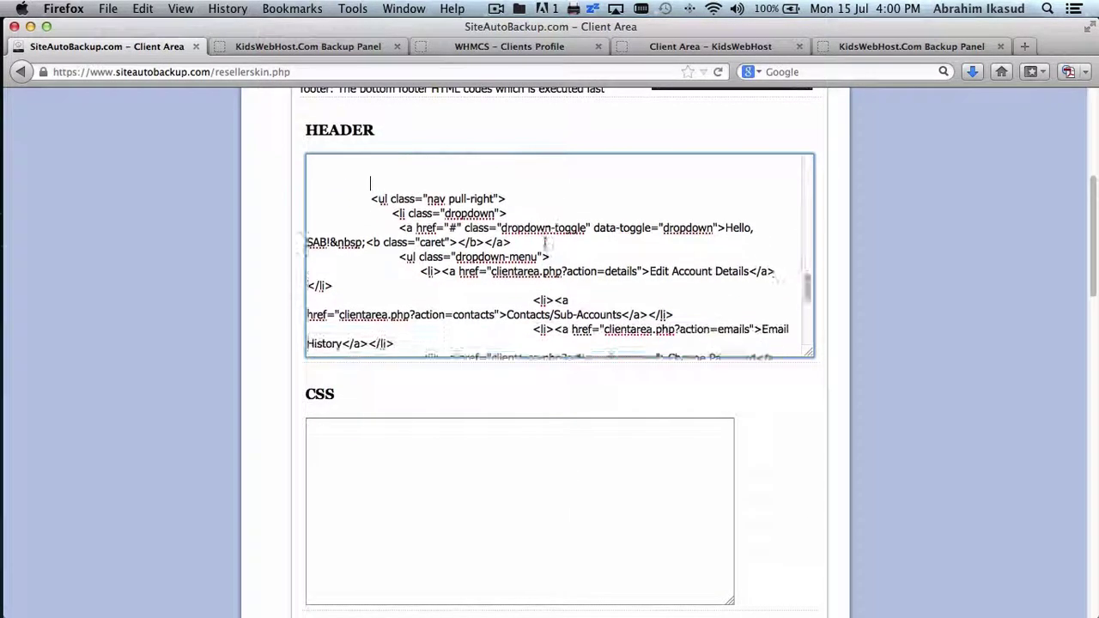
pyautogui.scroll(-2, 544, 244)
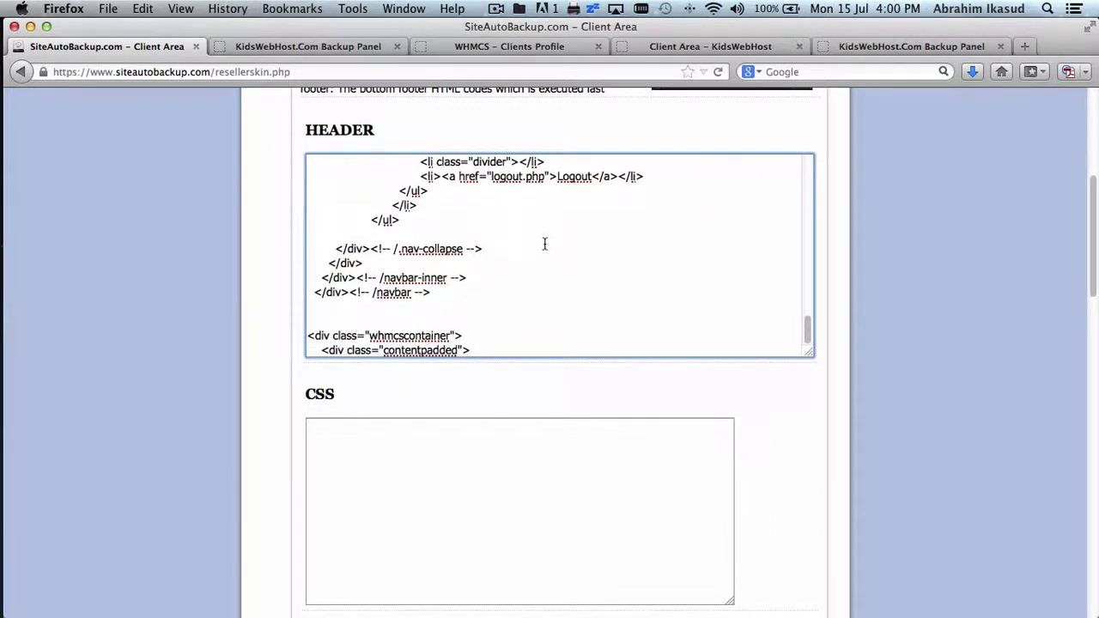
pyautogui.press('super+a')
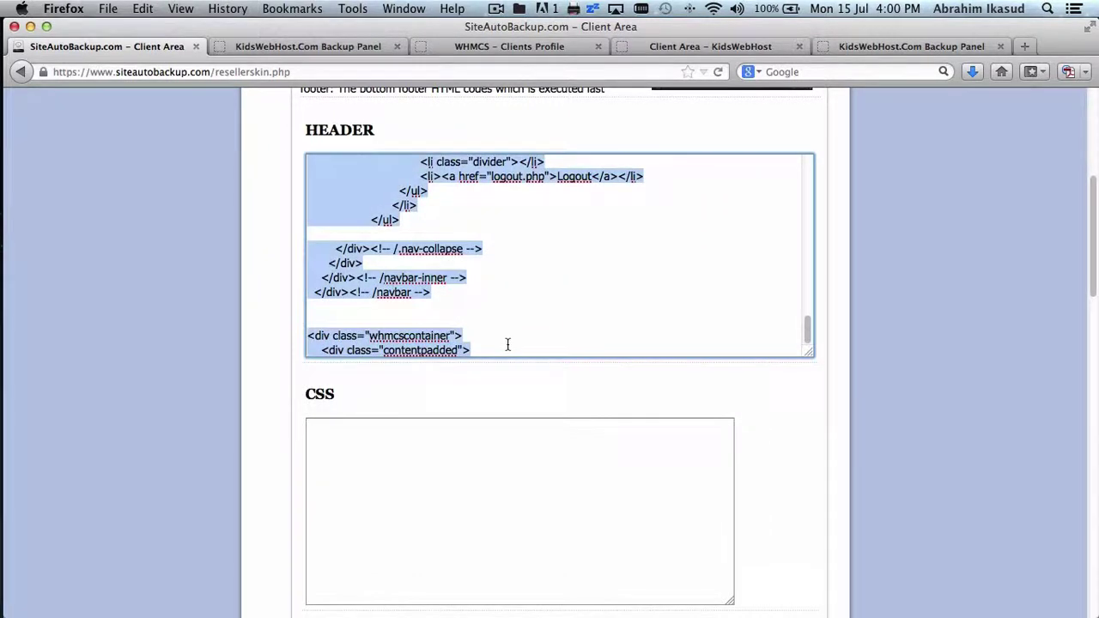
pyautogui.press('super+v')
# - Paste the cut account list and closing navbar code into the empty HEADER 2 box, and return to the MENU section
pyautogui.scroll(-8, 810, 414)
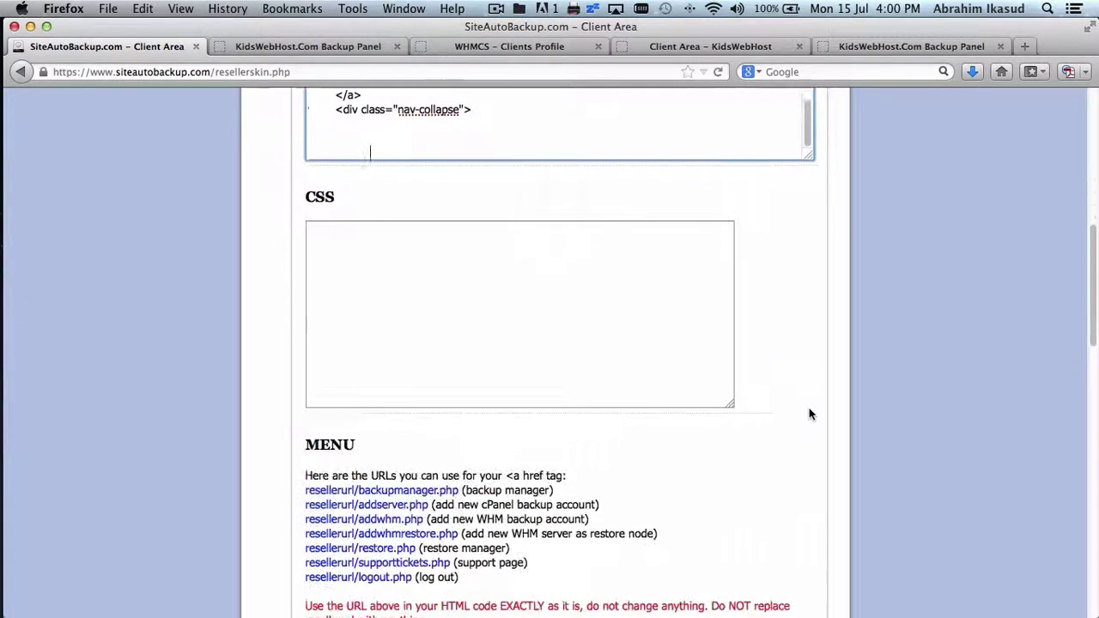
pyautogui.scroll(-10, 809, 414)
pyautogui.click(643, 320)
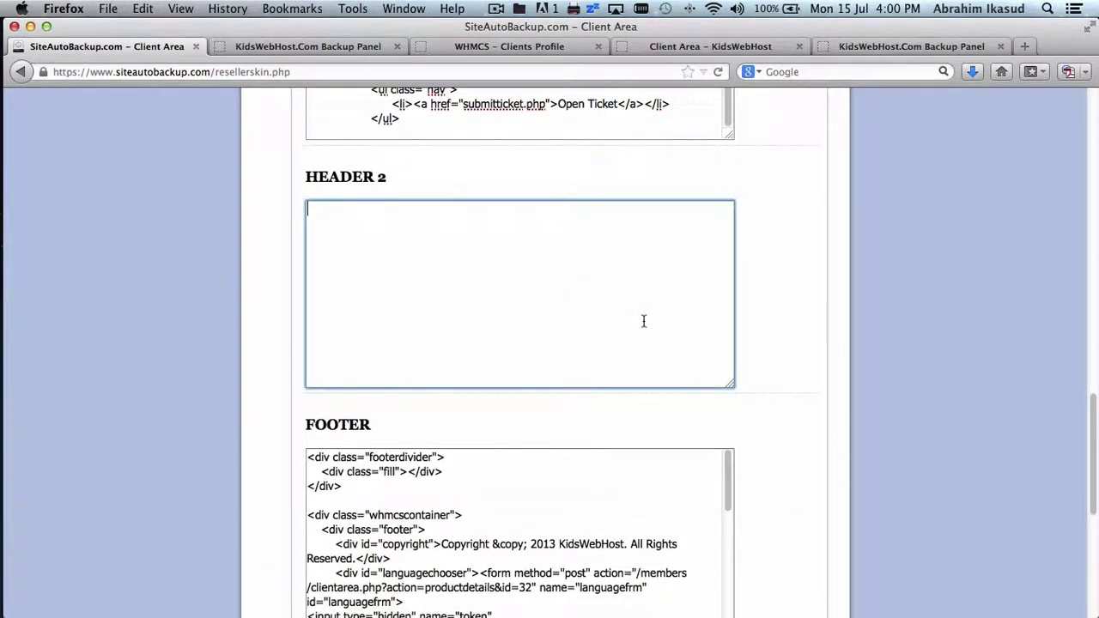
pyautogui.press('super+v')
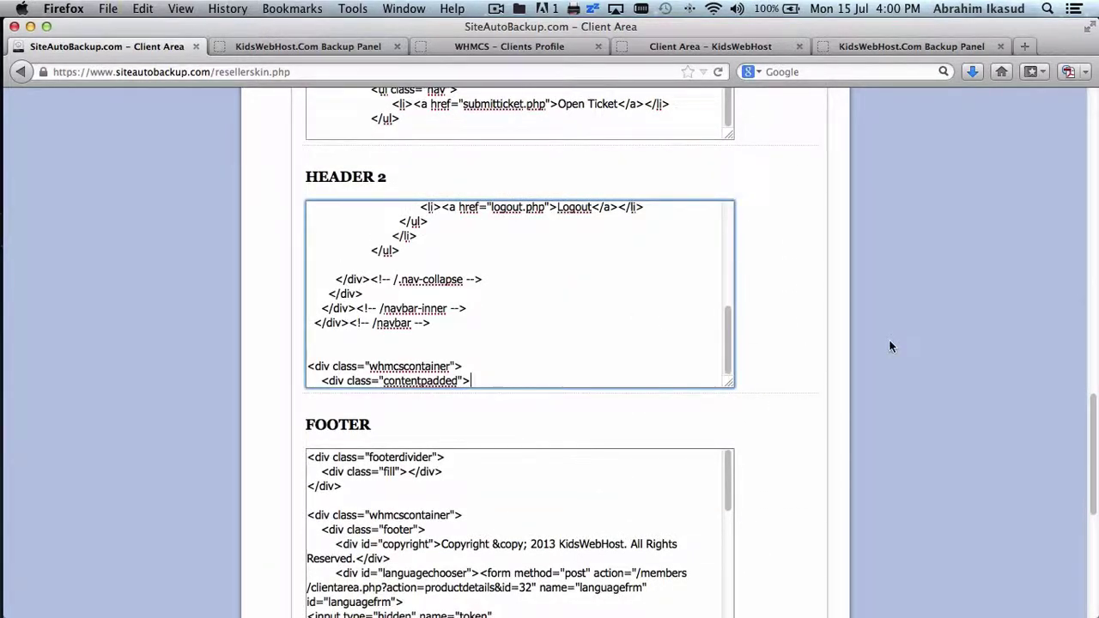
pyautogui.scroll(10, 889, 346)
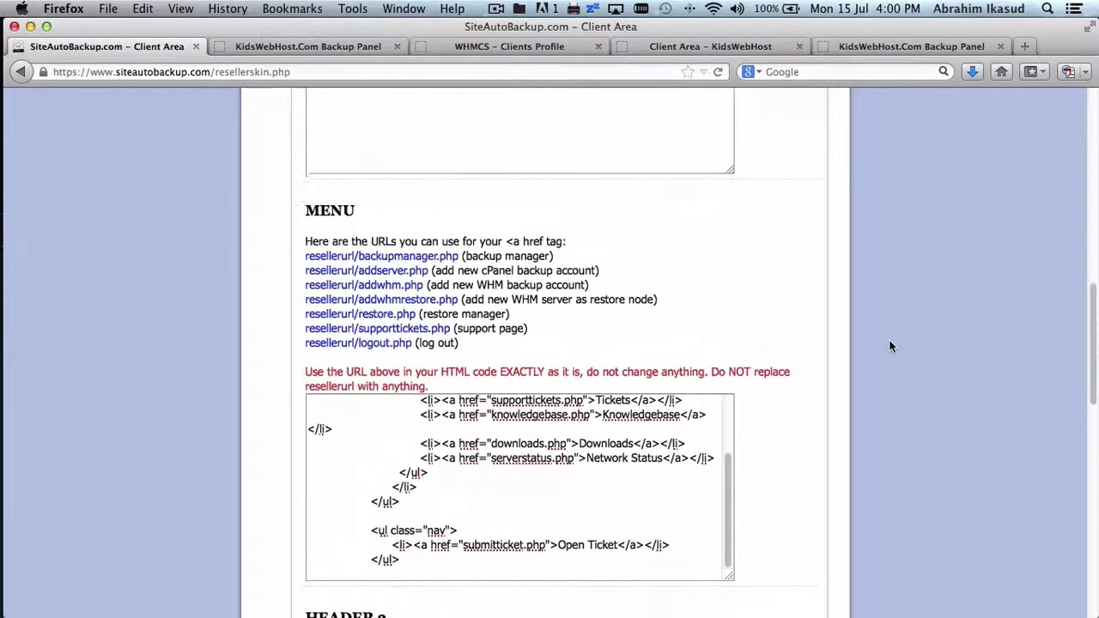
pyautogui.scroll(-4, 889, 346)
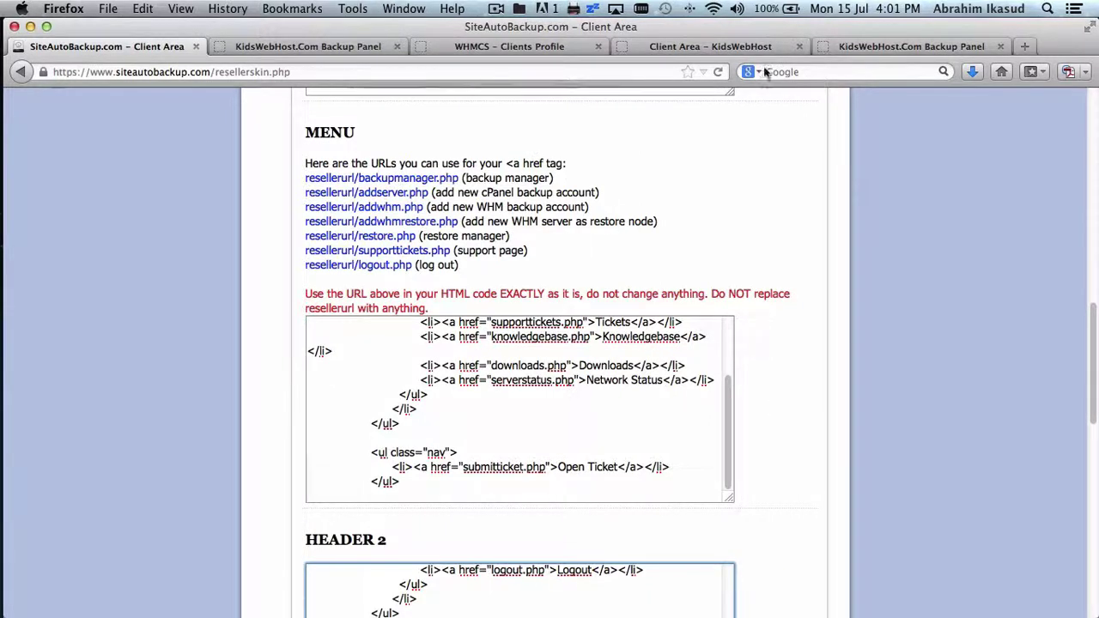
# - Examine the Backup Manager and Restore submenus on the KidsWebHost backup panel, and return to the skin form
pyautogui.click(866, 46)
pyautogui.moveTo(291, 249)
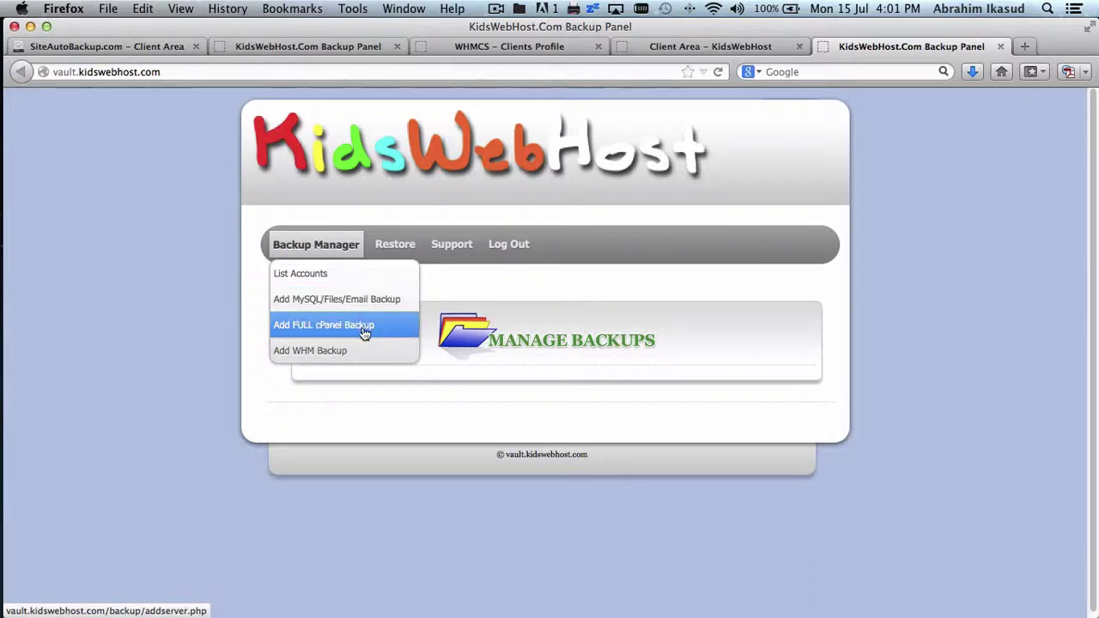
pyautogui.moveTo(400, 256)
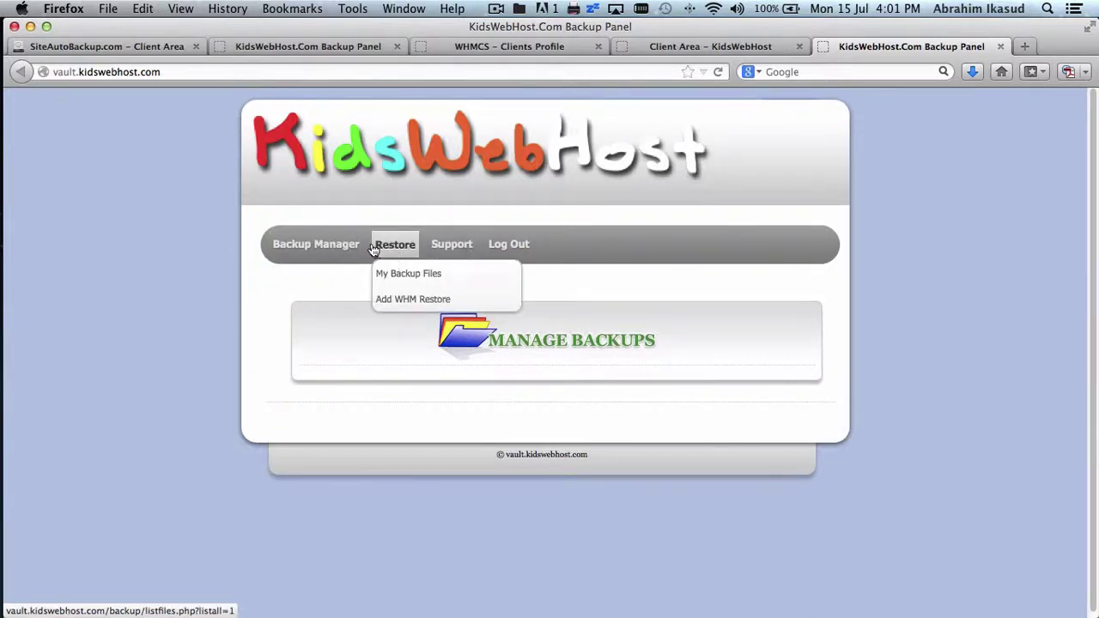
pyautogui.moveTo(337, 249)
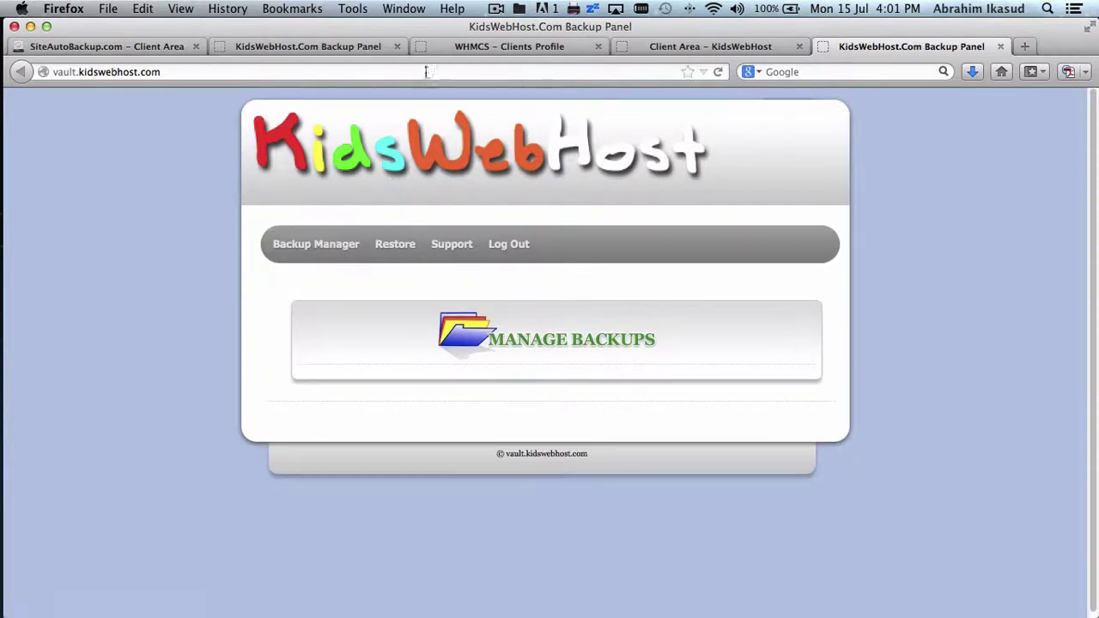
pyautogui.click(134, 43)
# - Replace the Support label and its caret markup in the MENU code with "Backup Manager"
pyautogui.scroll(2, 662, 404)
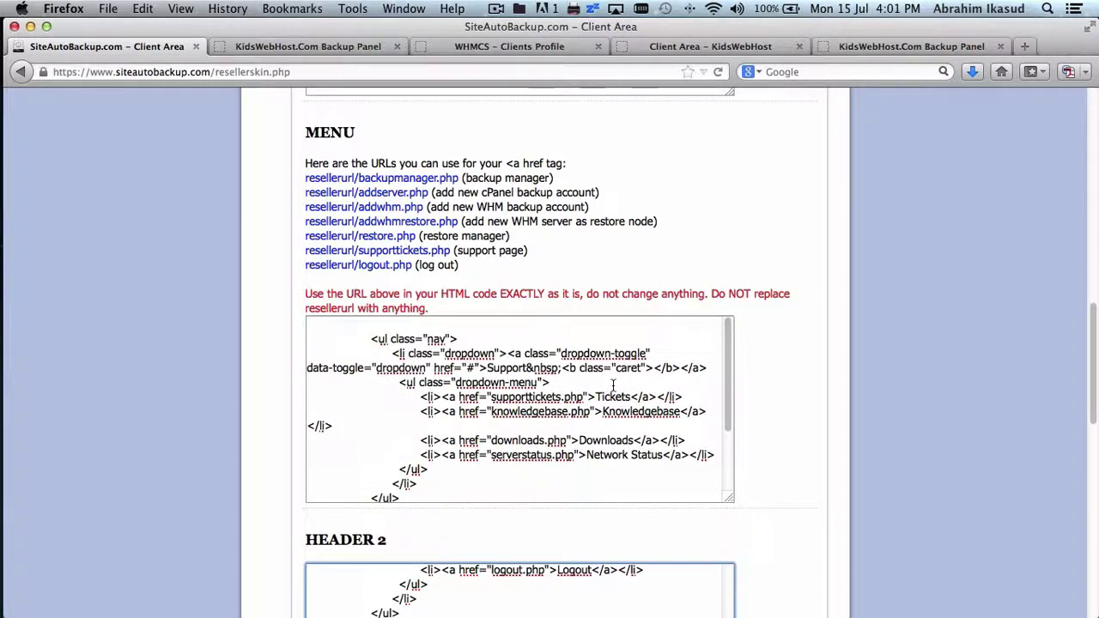
pyautogui.click(487, 361)
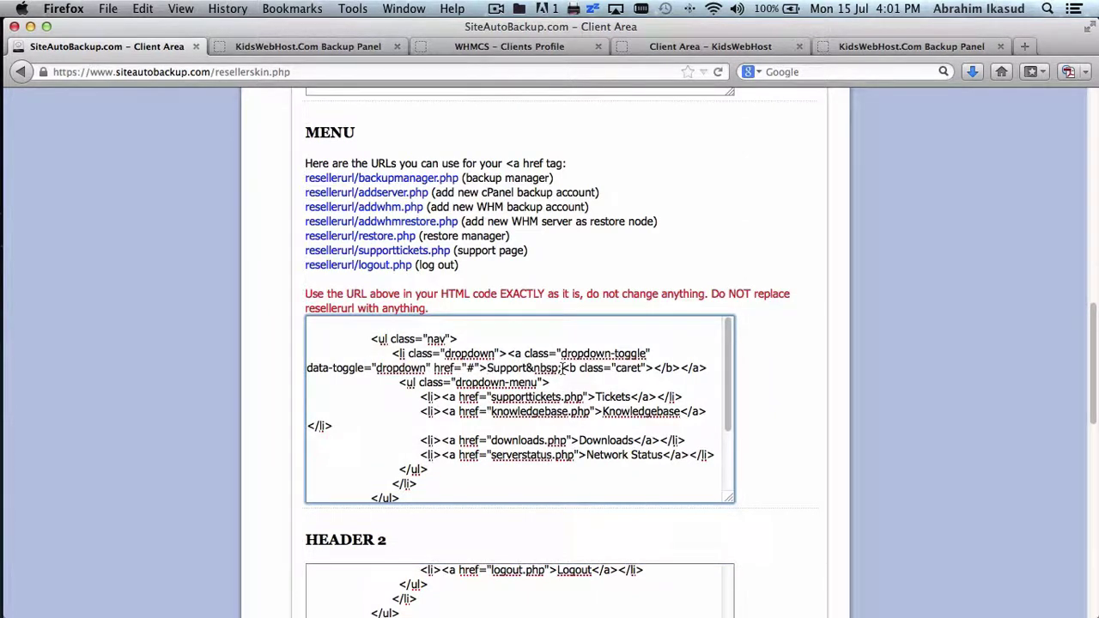
pyautogui.keyDown('shift'); pyautogui.click(678, 370); pyautogui.keyUp('shift')
pyautogui.write('Backu')
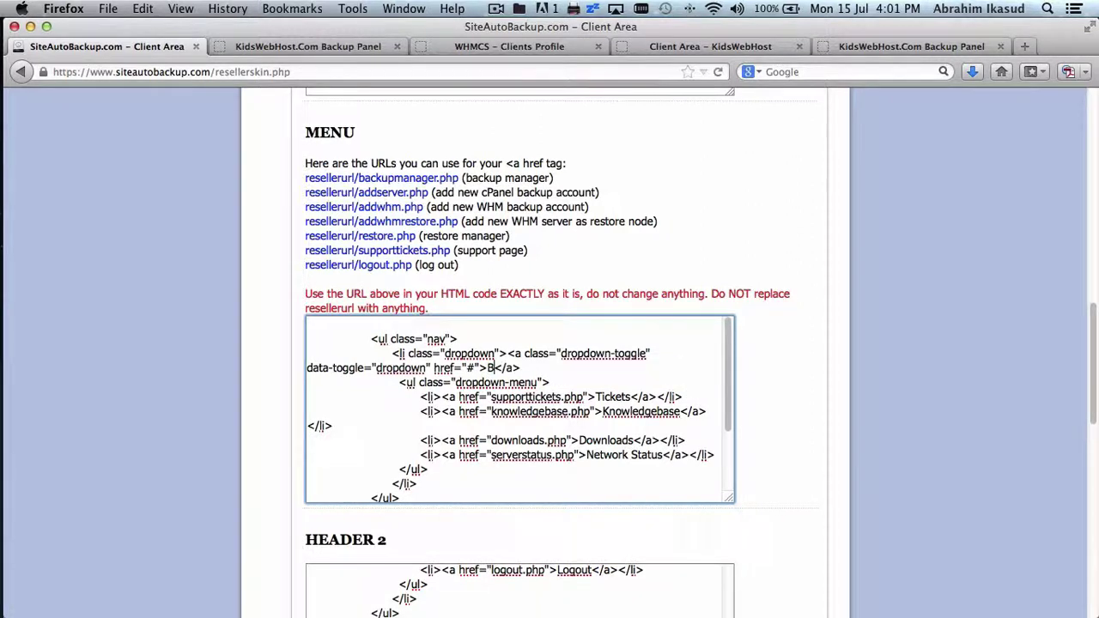
pyautogui.write('p Ma')
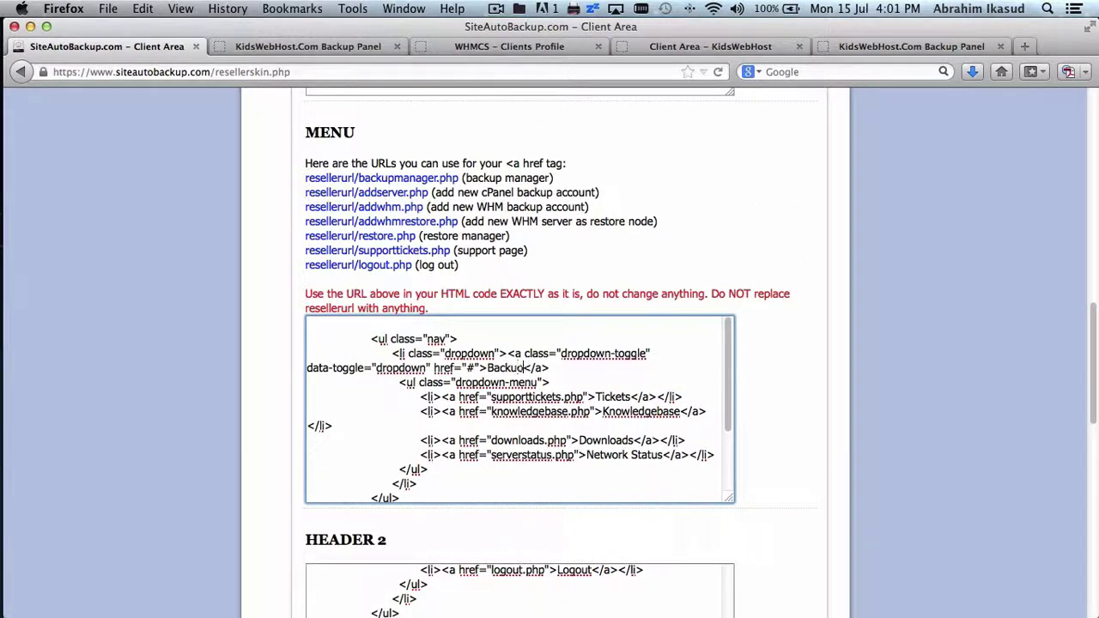
pyautogui.write('nager')
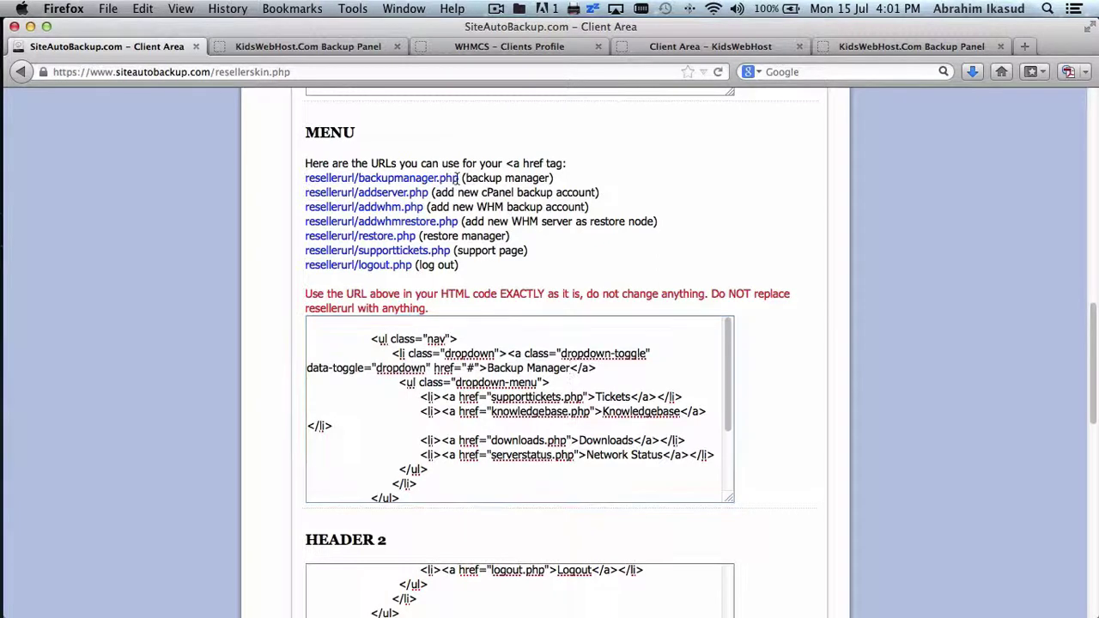
# - Set the Backup Manager link's href in the MENU code to resellerurl/backupmanager.php, copied from the URL list
pyautogui.moveTo(459, 178); pyautogui.dragTo(302, 186)
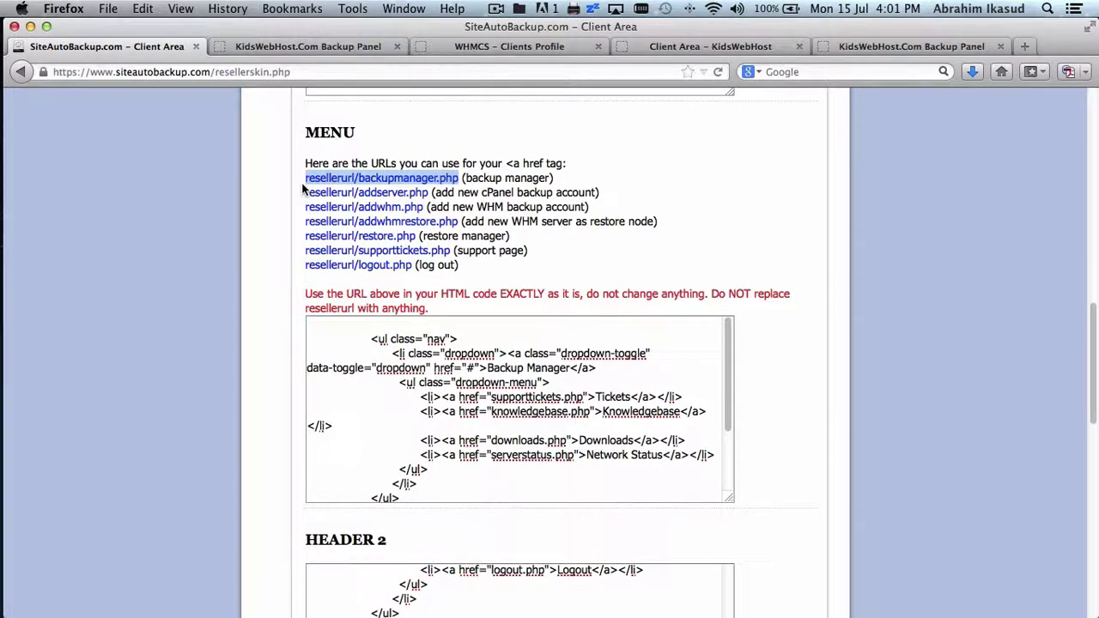
pyautogui.press('super+c')
pyautogui.click(474, 367)
pyautogui.press('BackSpace')
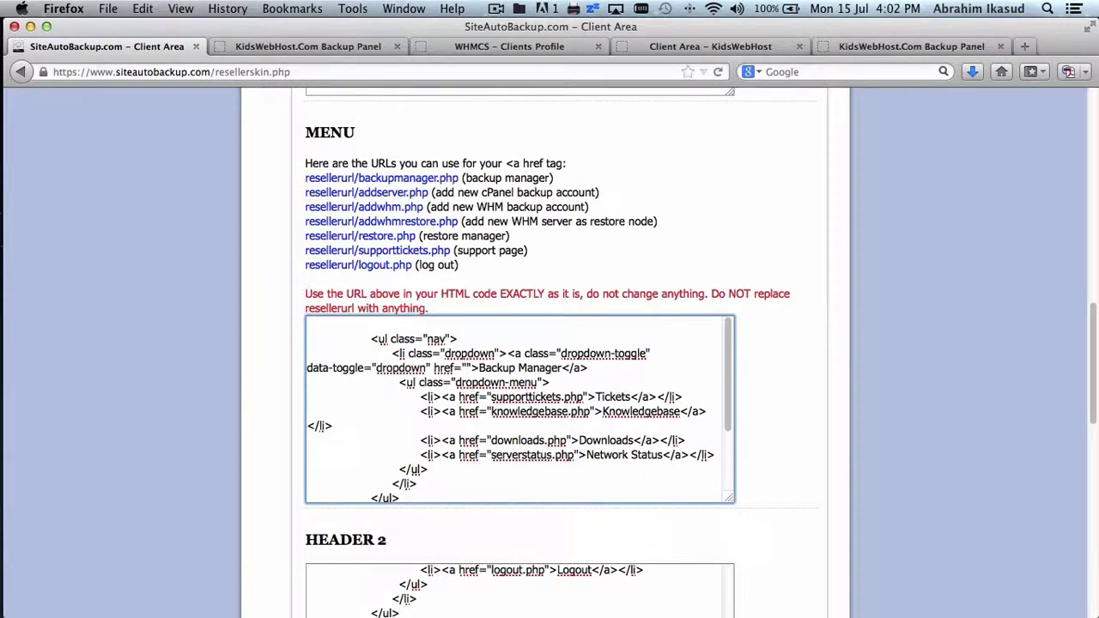
pyautogui.press('super+v')
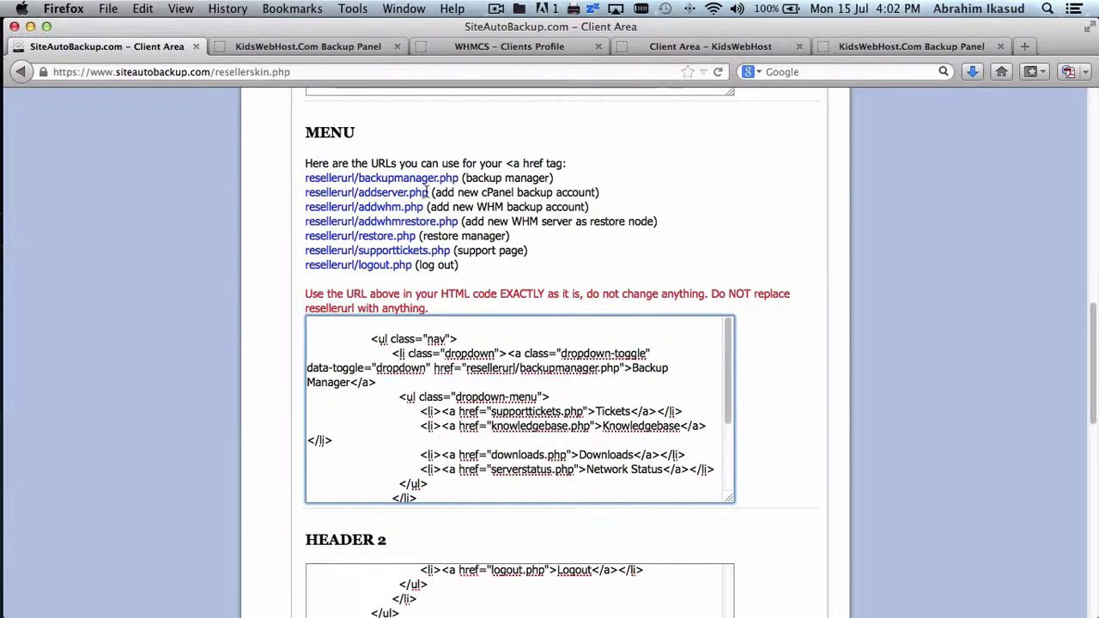
# - Replace supporttickets.php in the Tickets link of the MENU code with resellerurl/addserver.php from the URL list
pyautogui.moveTo(429, 192); pyautogui.dragTo(303, 192)
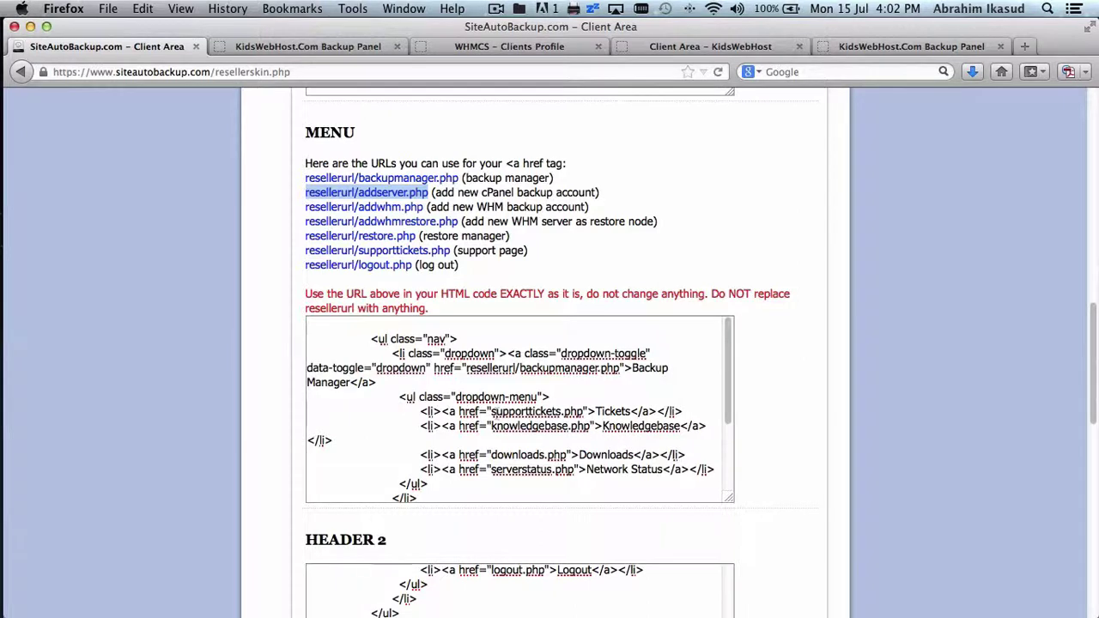
pyautogui.click(491, 413)
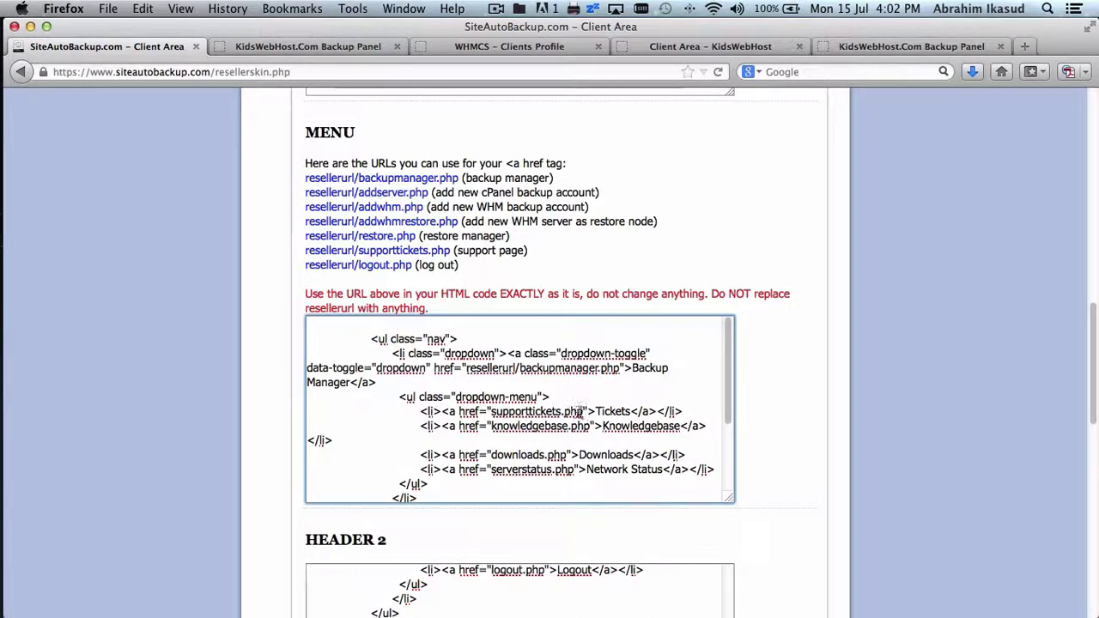
pyautogui.keyDown('shift'); pyautogui.click(584, 413); pyautogui.keyUp('shift')
pyautogui.press('super+v')
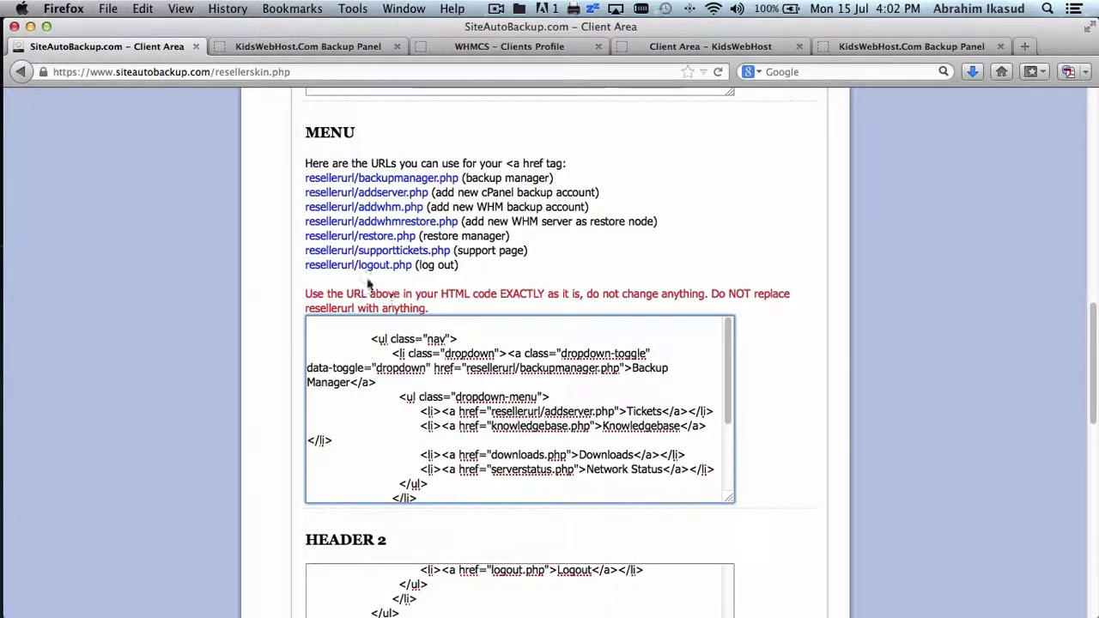
# - Replace knowledgebase.php in the Knowledgebase link of the MENU code with resellerurl/addwhm.php from the URL list
pyautogui.moveTo(305, 207); pyautogui.dragTo(355, 207)
pyautogui.moveTo(422, 207); pyautogui.dragTo(307, 209)
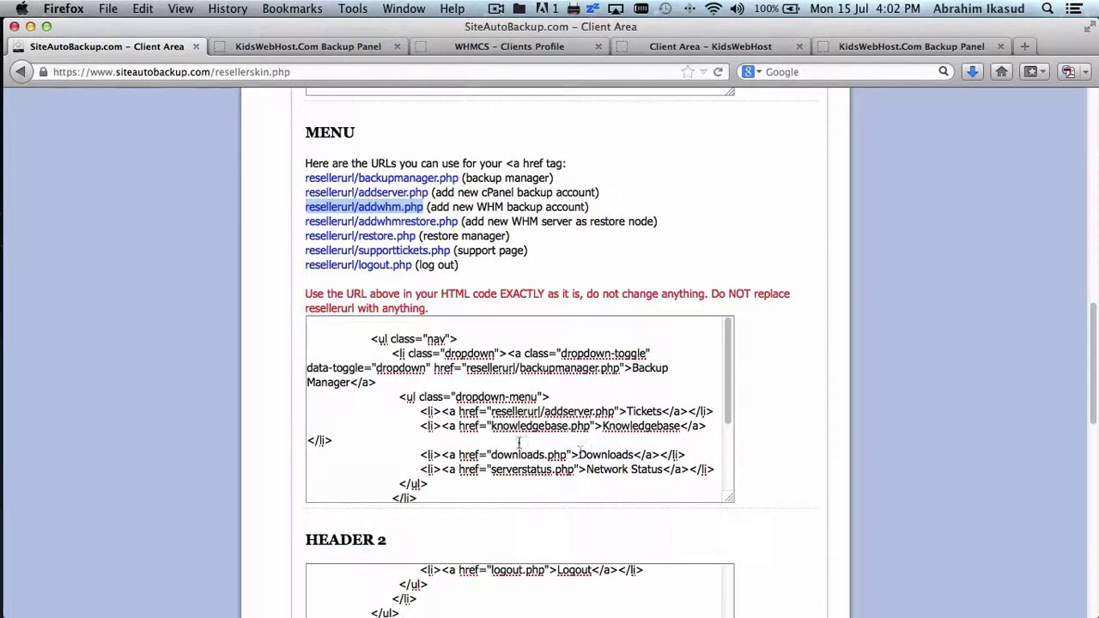
pyautogui.moveTo(490, 425); pyautogui.dragTo(591, 426)
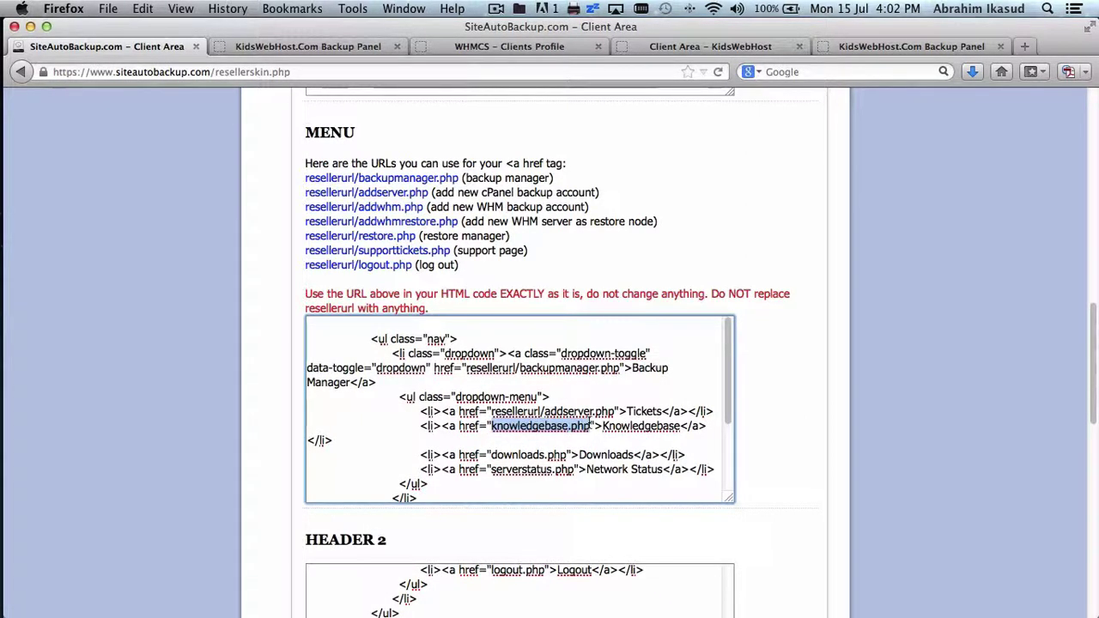
pyautogui.press('super+v')
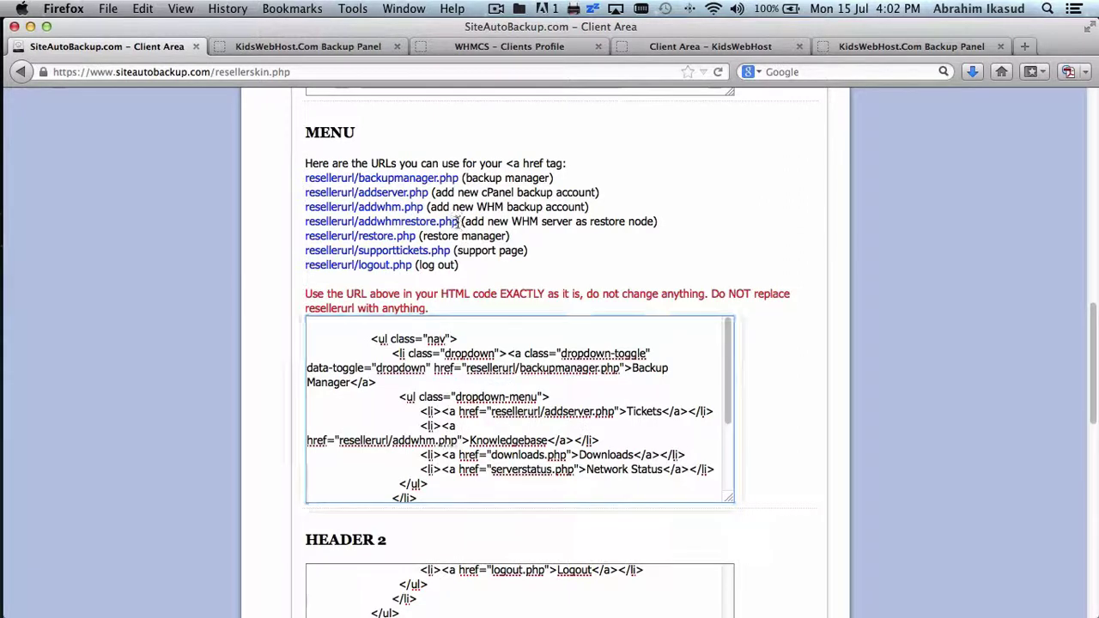
# - Copy only the resellerurl/addwhmrestore.php address from the URL list above the MENU code, without its description
pyautogui.moveTo(658, 222); pyautogui.dragTo(306, 225)
pyautogui.doubleClick(308, 225)
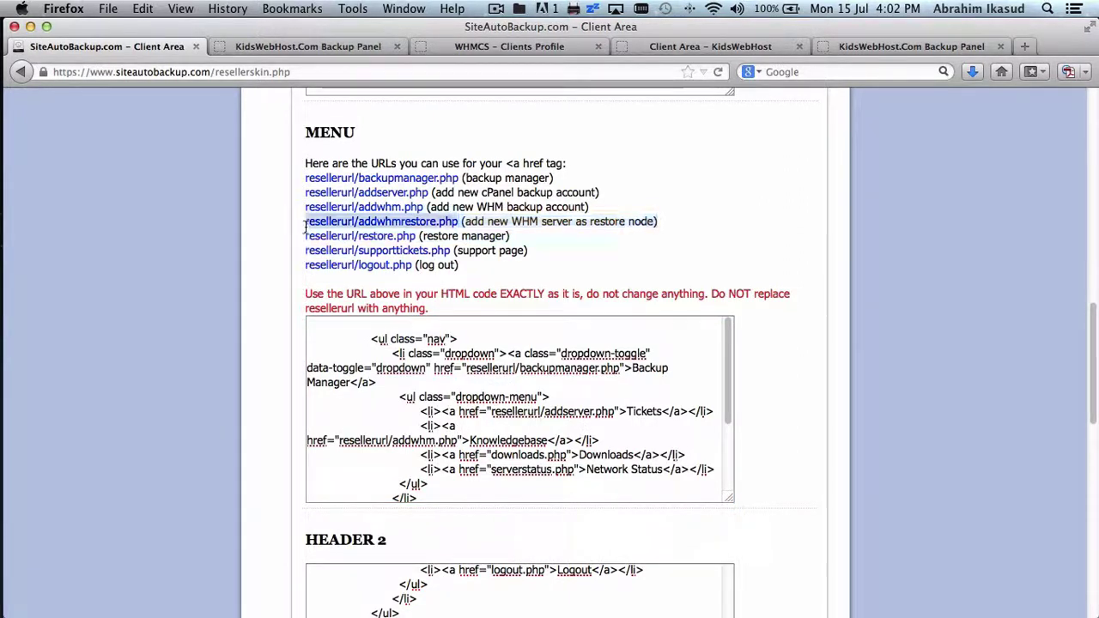
pyautogui.click(306, 227)
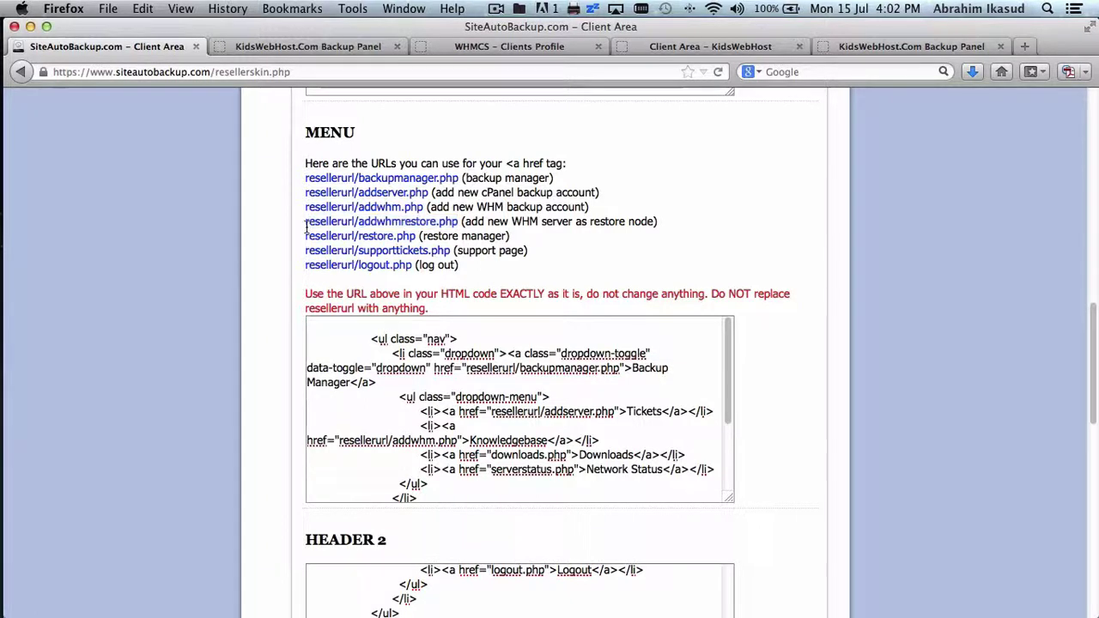
pyautogui.moveTo(307, 221); pyautogui.dragTo(455, 221)
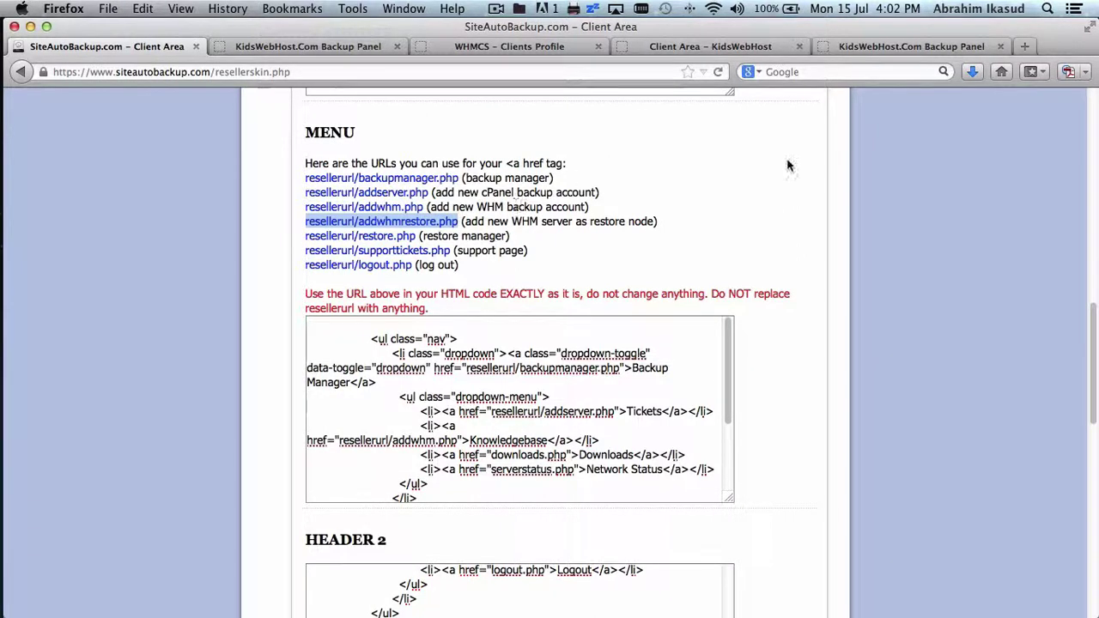
# - Check under which submenu the KidsWebHost backup panel lists its WHM restore entry, and return to the skin form
pyautogui.click(887, 48)
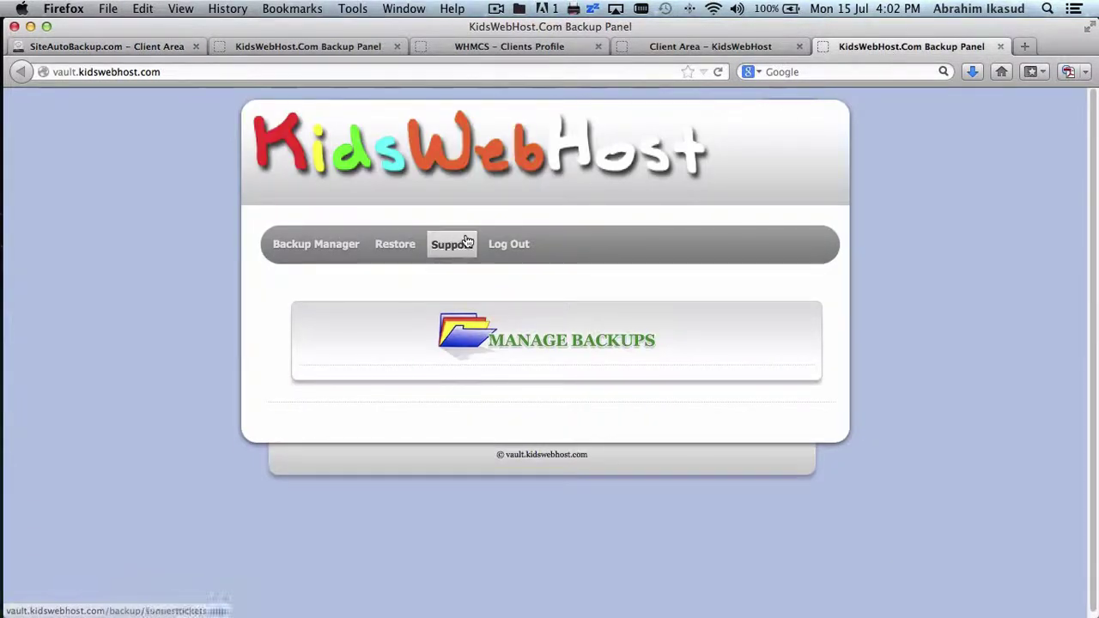
pyautogui.moveTo(411, 249)
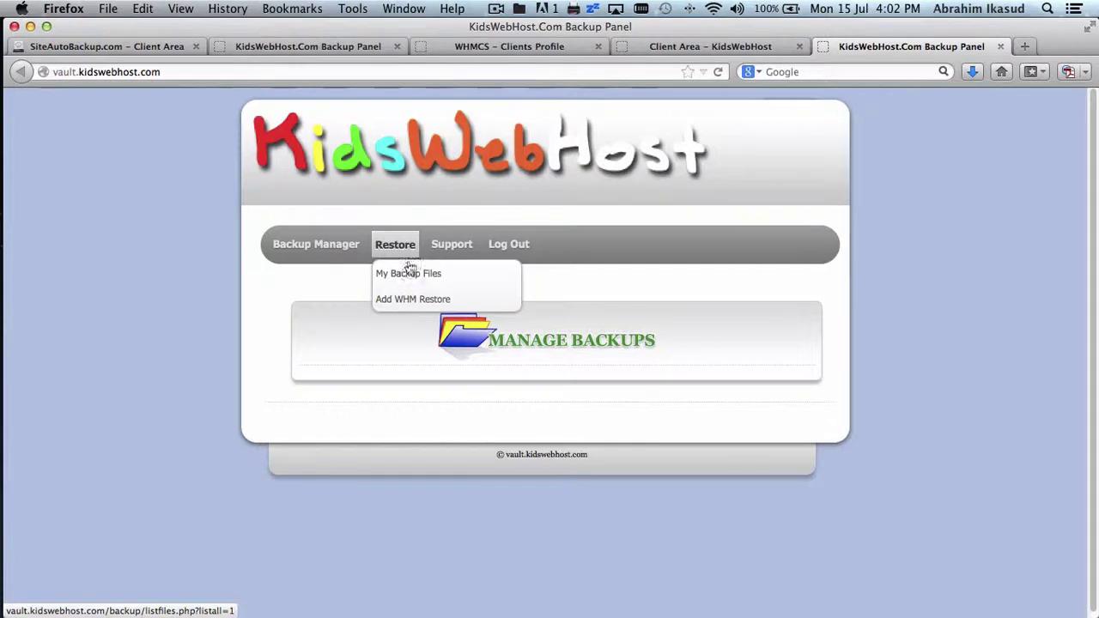
pyautogui.moveTo(309, 253)
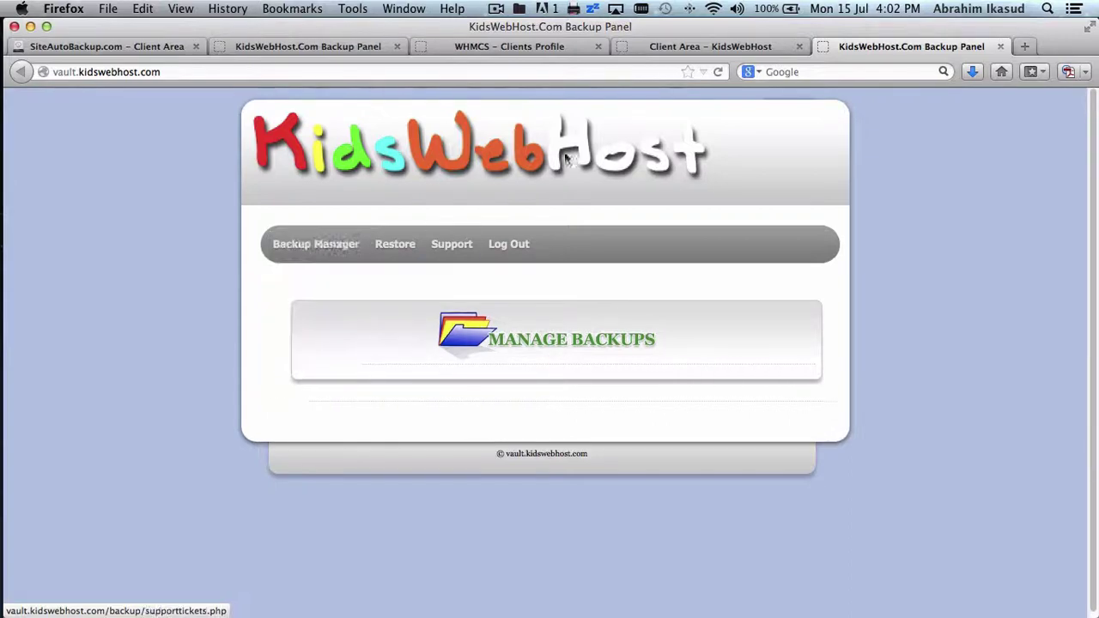
pyautogui.click(126, 46)
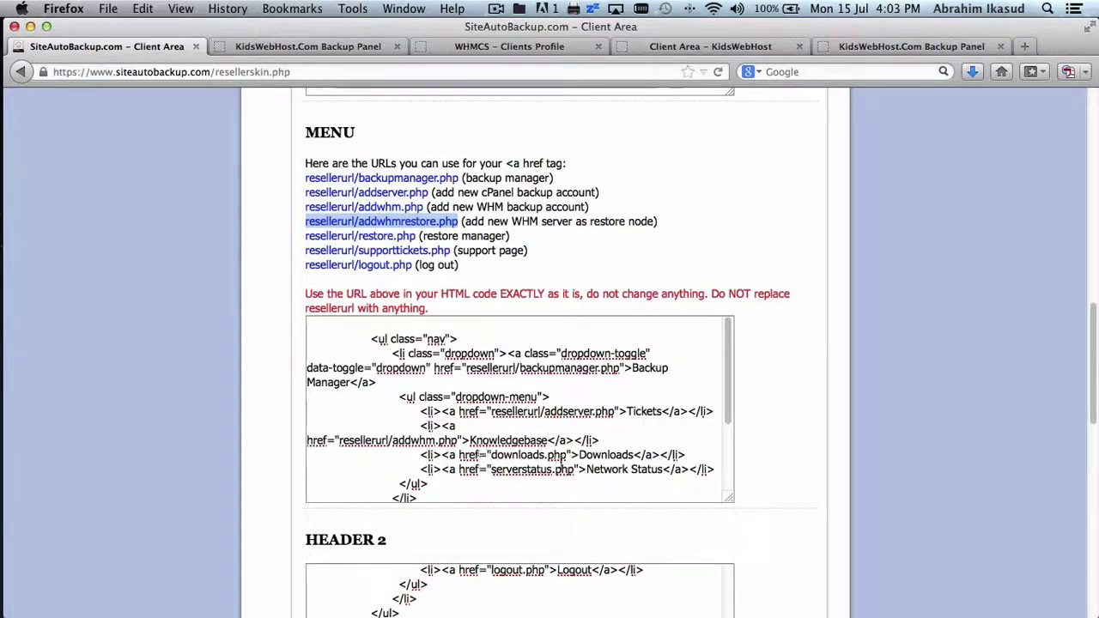
# - Replace downloads.php in the Downloads link of the MENU code with the copied resellerurl/addwhmrestore.php address
pyautogui.moveTo(567, 455); pyautogui.dragTo(493, 457)
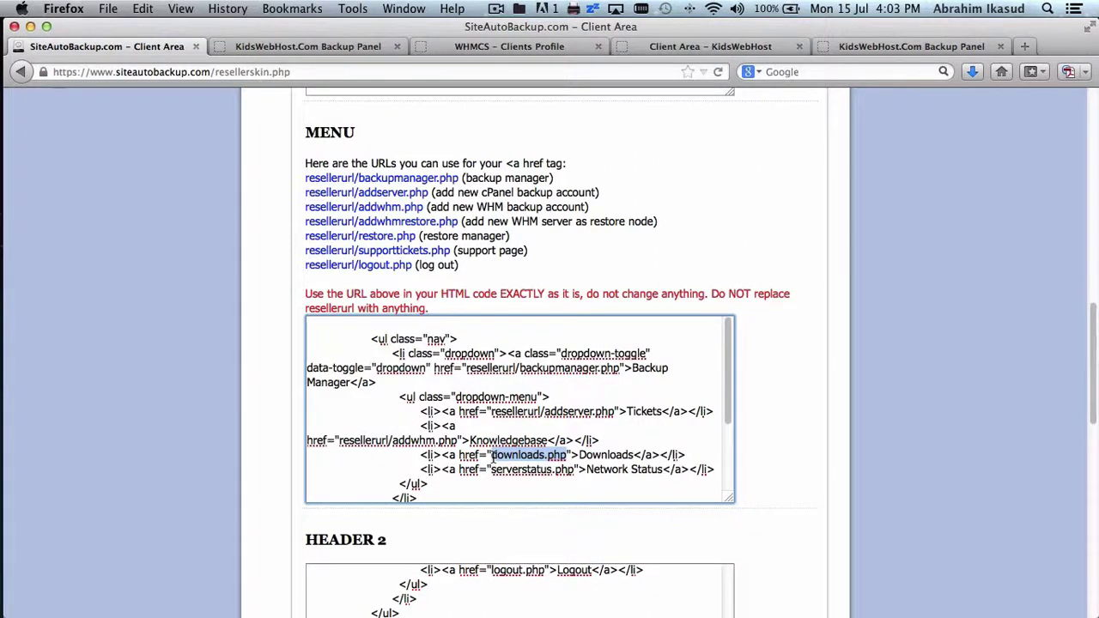
pyautogui.press('super+v')
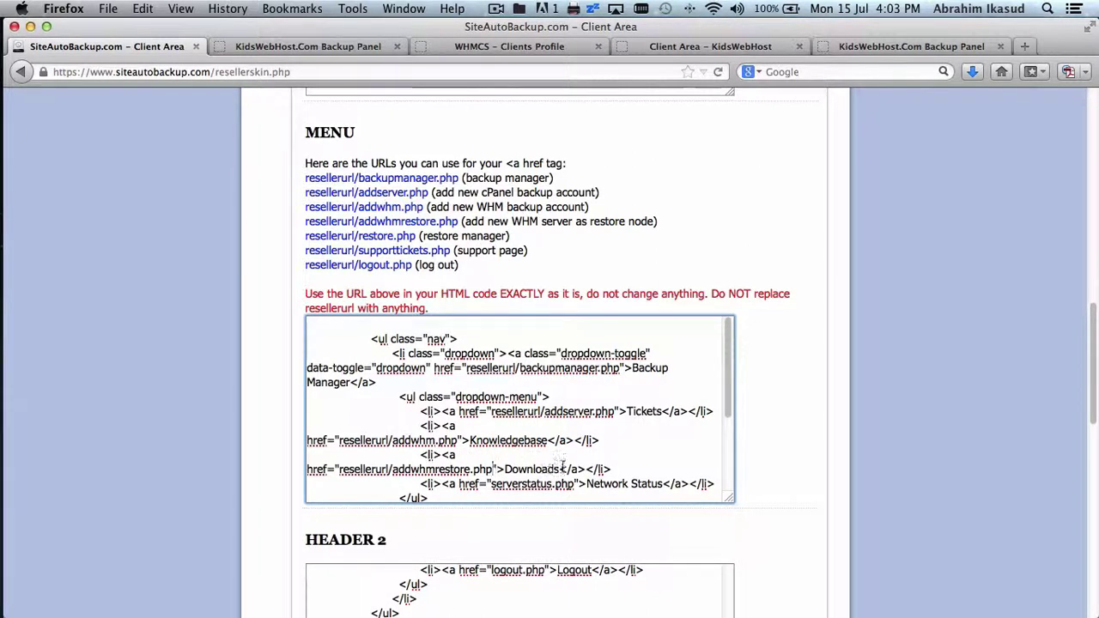
# - Check the entry names under Backup Manager in the KidsWebHost backup panel, view the client area's menu, and return to the skin form
pyautogui.click(840, 49)
pyautogui.click(319, 245)
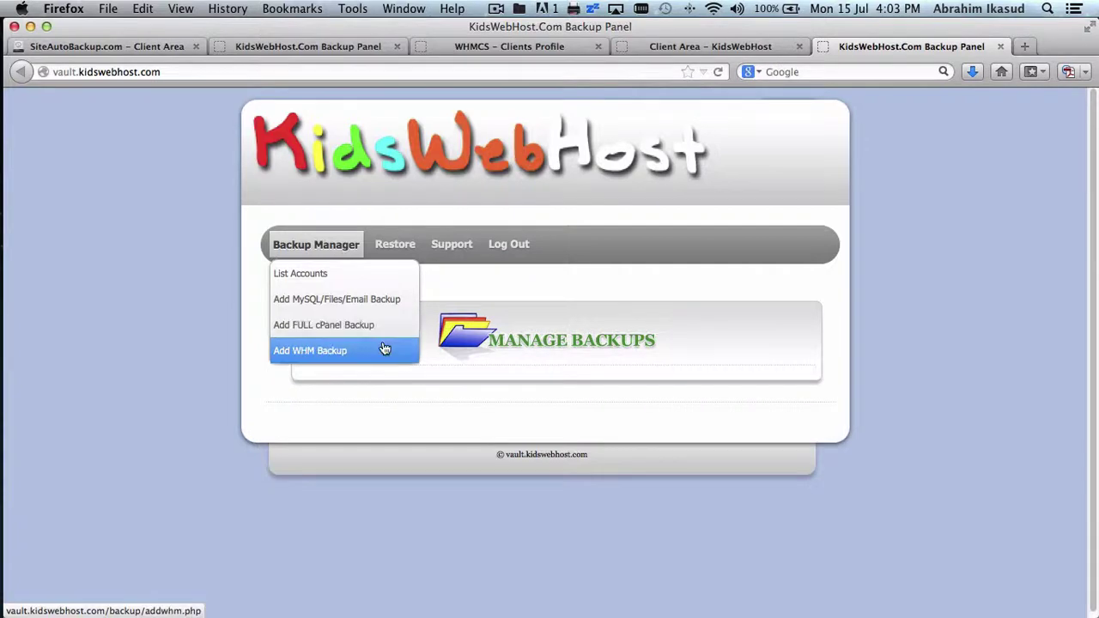
pyautogui.click(678, 46)
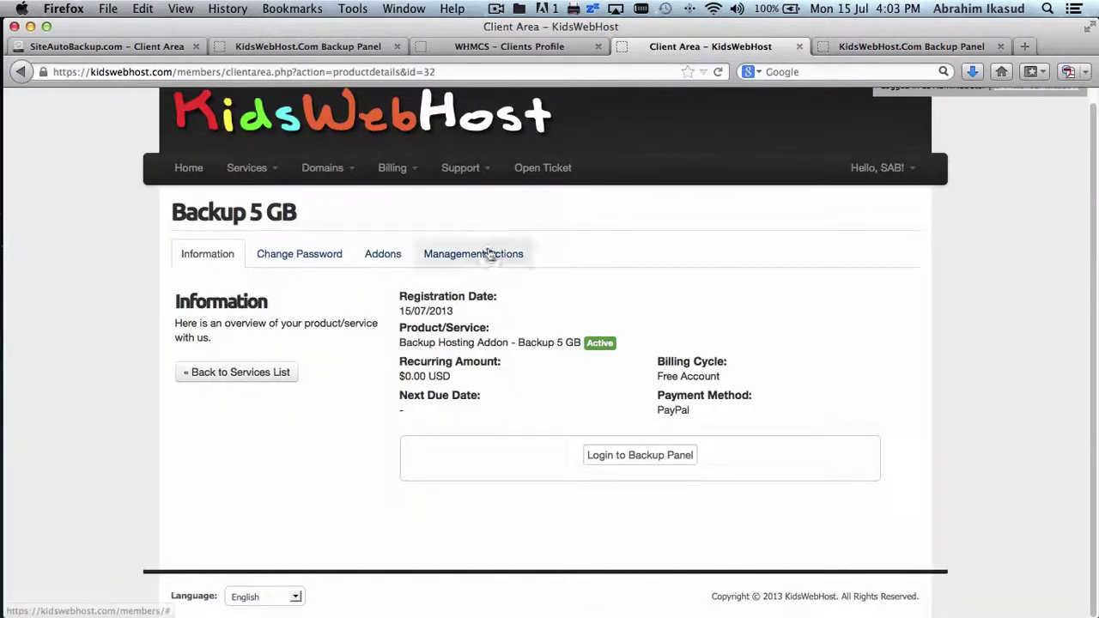
pyautogui.click(144, 52)
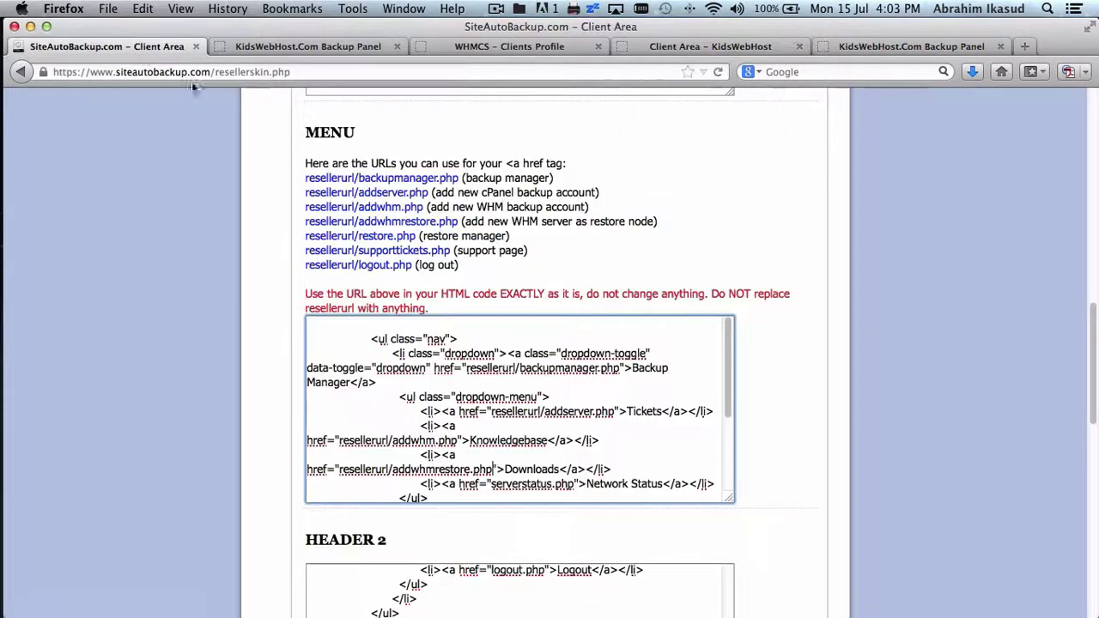
# - Change the label of the resellerurl/addserver.php link in the MENU code from Tickets to "Add FULL cPanel Backup"
pyautogui.doubleClick(636, 412)
pyautogui.write('ADD')
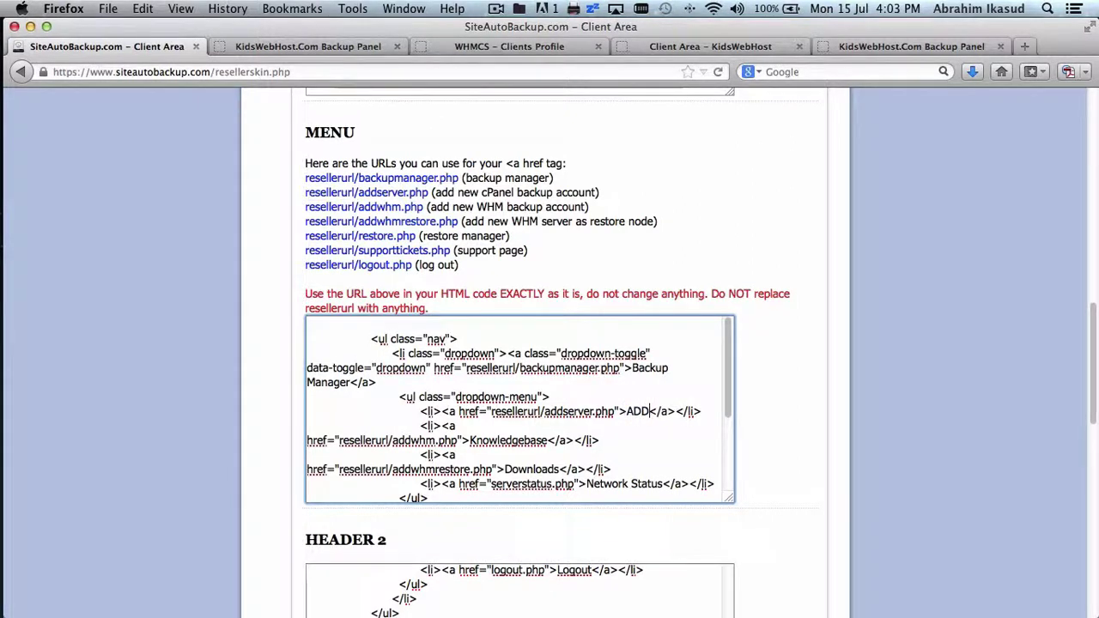
pyautogui.press('BackSpace')
pyautogui.press('BackSpace')
pyautogui.write('dd FULL')
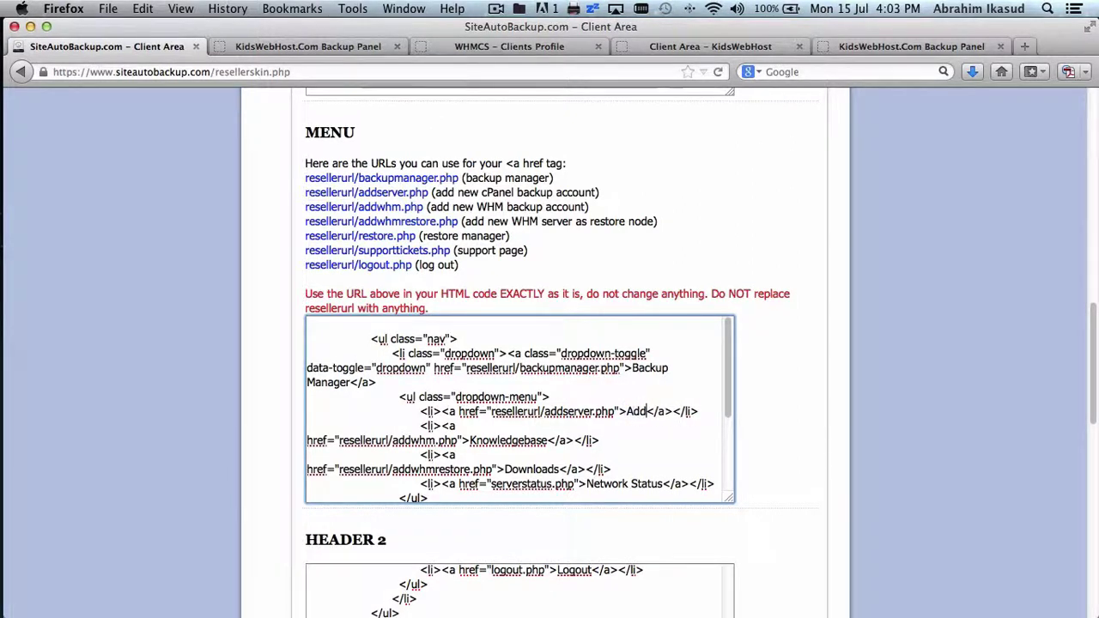
pyautogui.write(' cPanel Back')
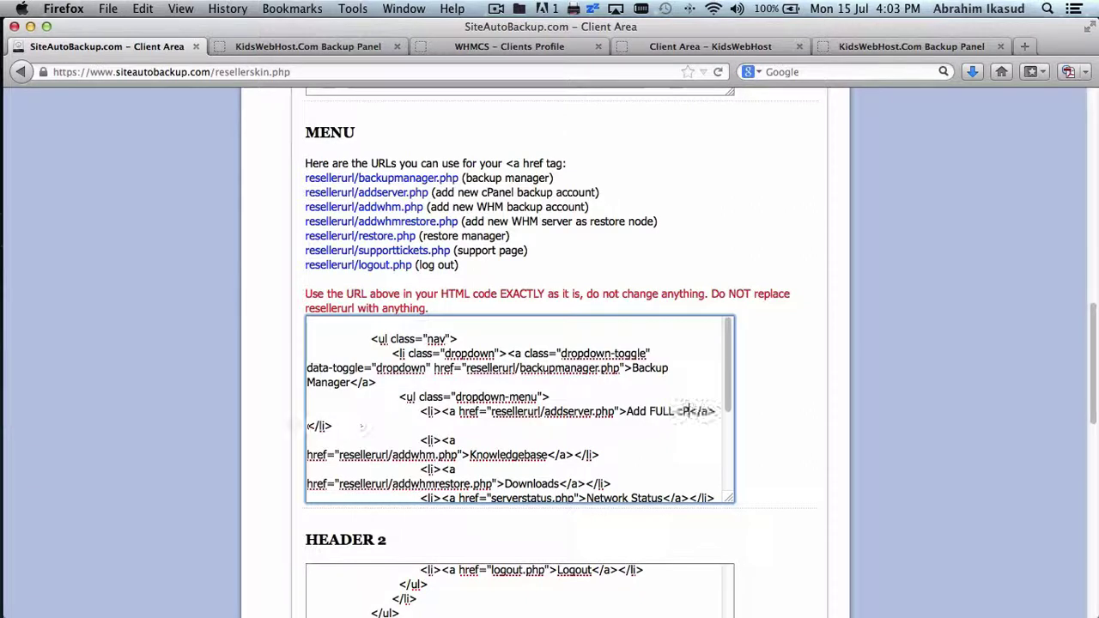
pyautogui.write('up')
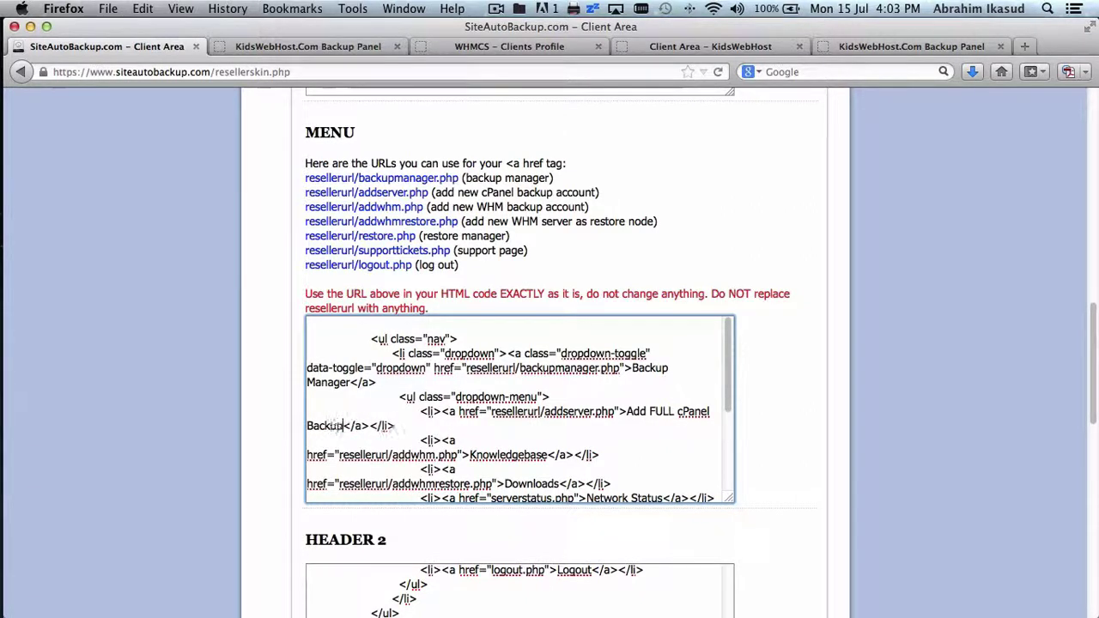
# - Change the label of the resellerurl/addwhm.php link in the MENU code from Knowledgebase to "Add WHM Server Backup"
pyautogui.moveTo(547, 454); pyautogui.dragTo(471, 454)
pyautogui.write('A')
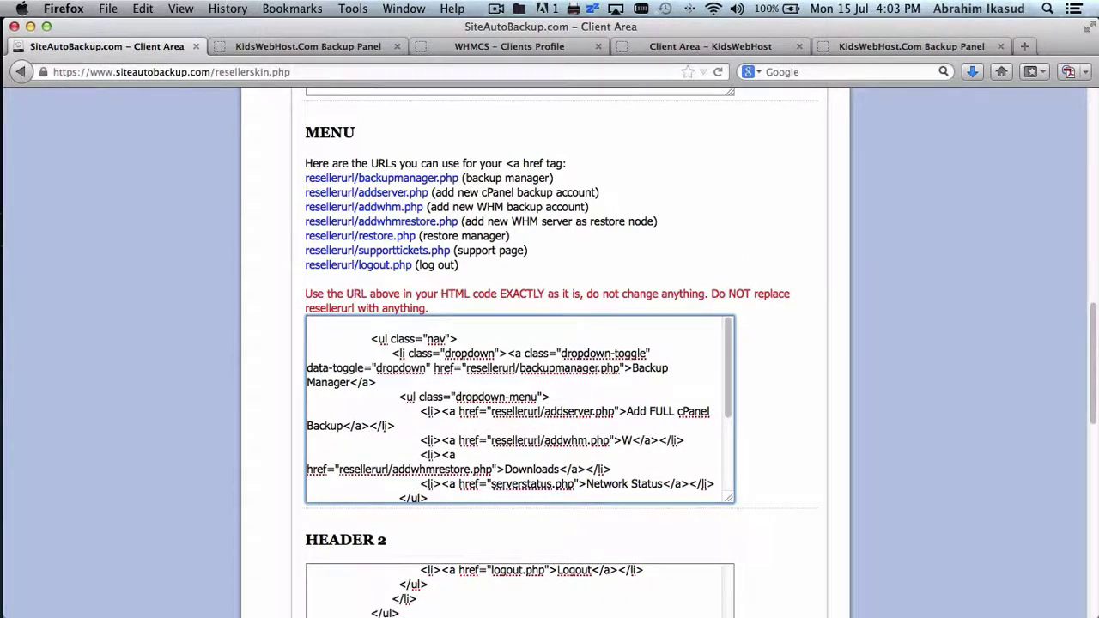
pyautogui.write('dd WHM')
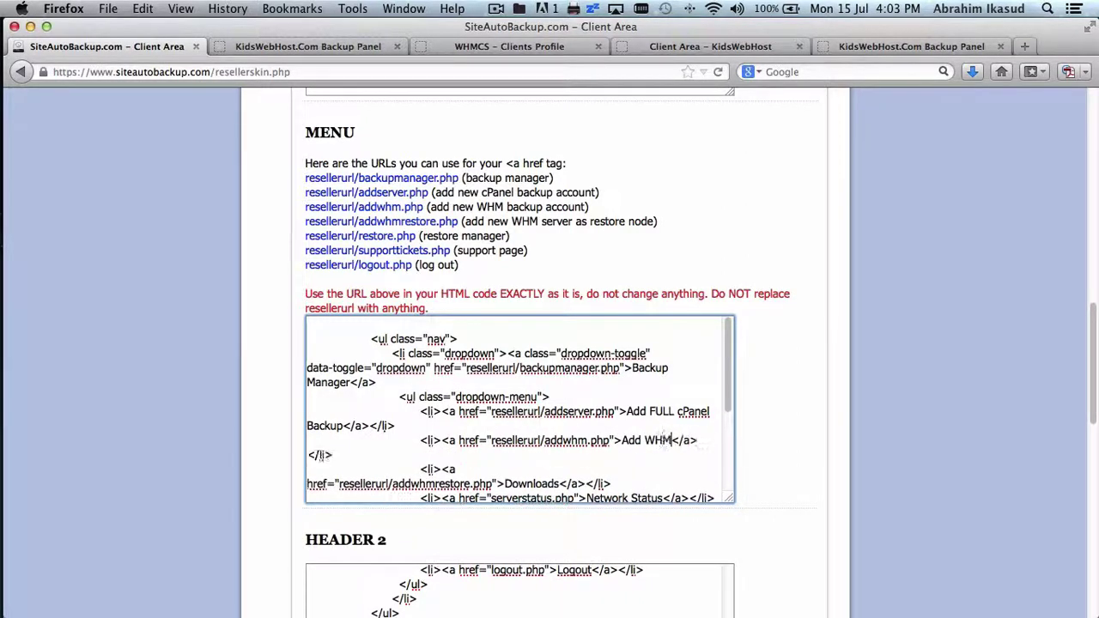
pyautogui.write(' Server Back')
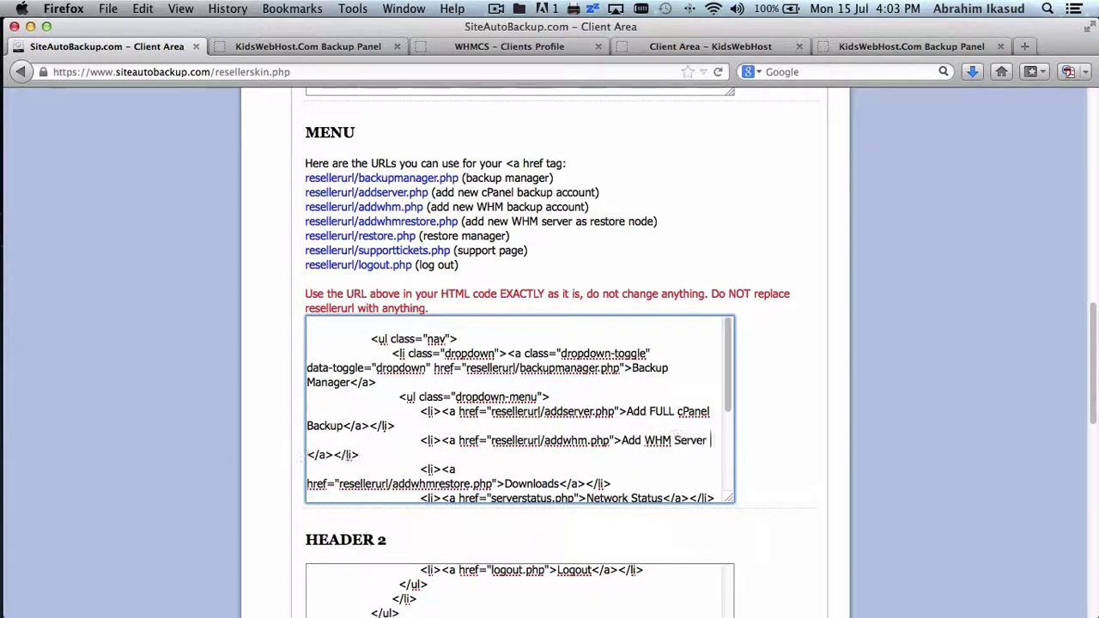
pyautogui.write('up')
# - Replace serverstatus.php in the Network Status link with a copy of the resellerurl/addwhm.php address, edited to read resellerurl/addpartial.php
pyautogui.scroll(-3, 634, 413)
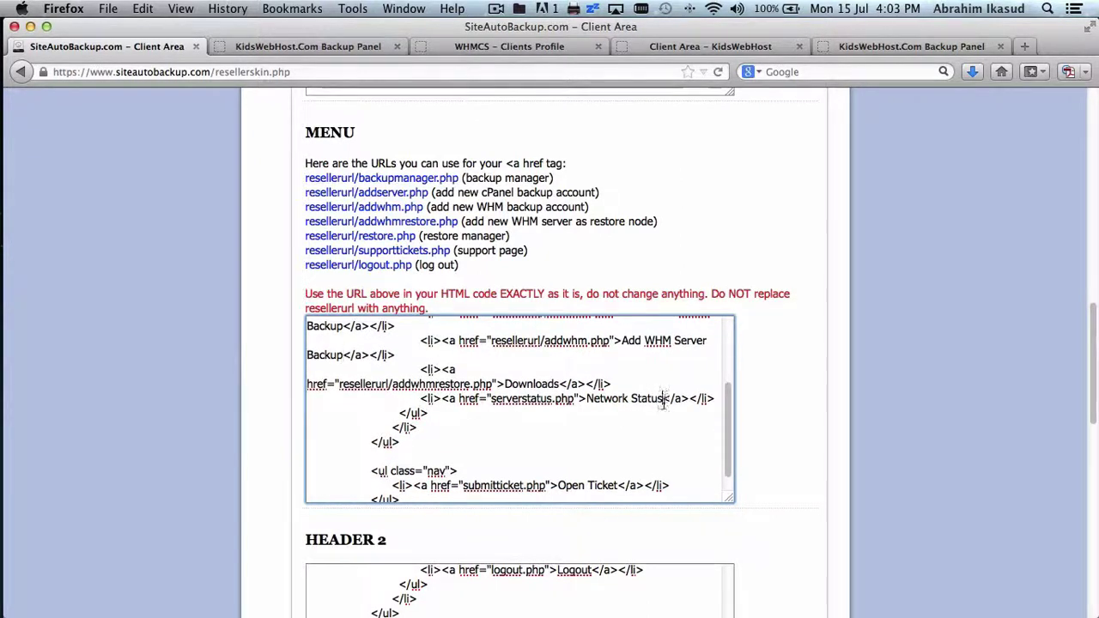
pyautogui.scroll(2, 640, 368)
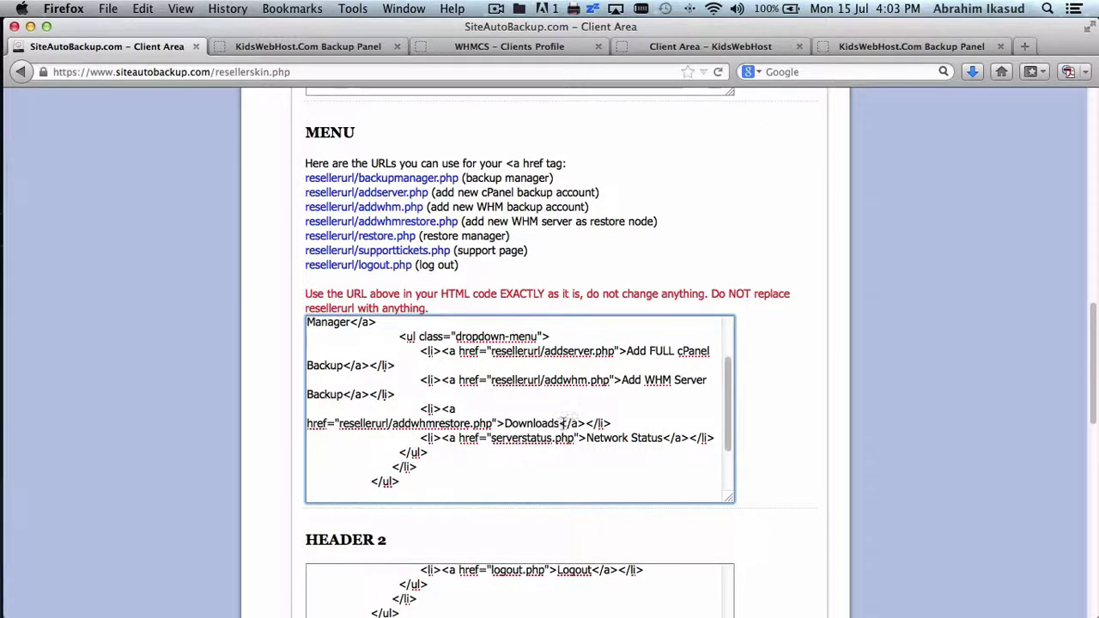
pyautogui.moveTo(609, 380); pyautogui.dragTo(491, 381)
pyautogui.hotkey('ctrl', 'c')
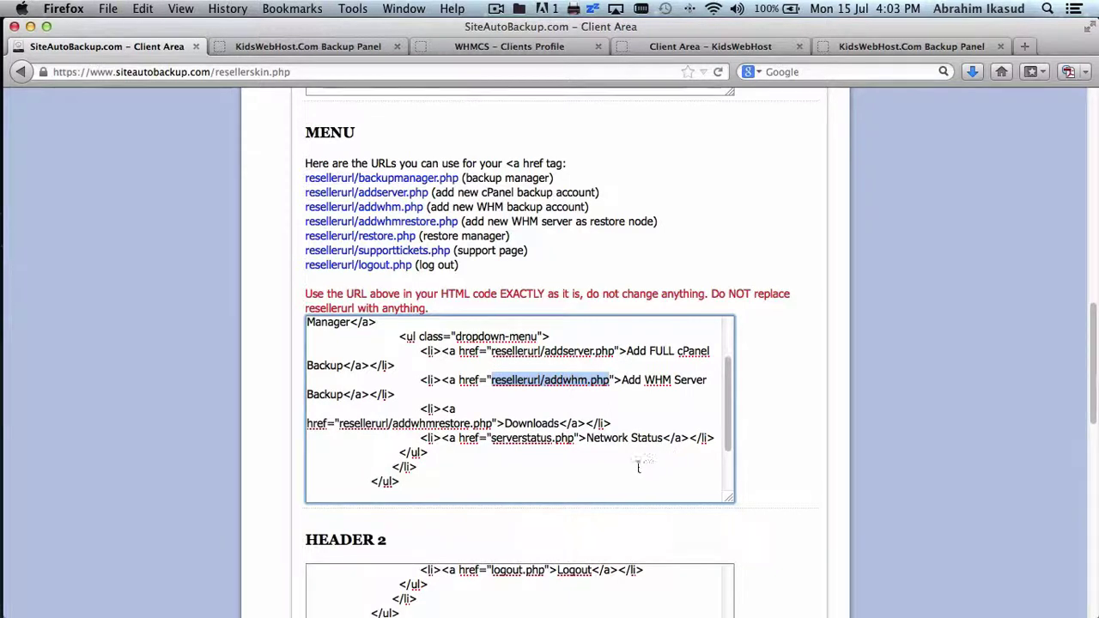
pyautogui.moveTo(575, 439); pyautogui.dragTo(491, 439)
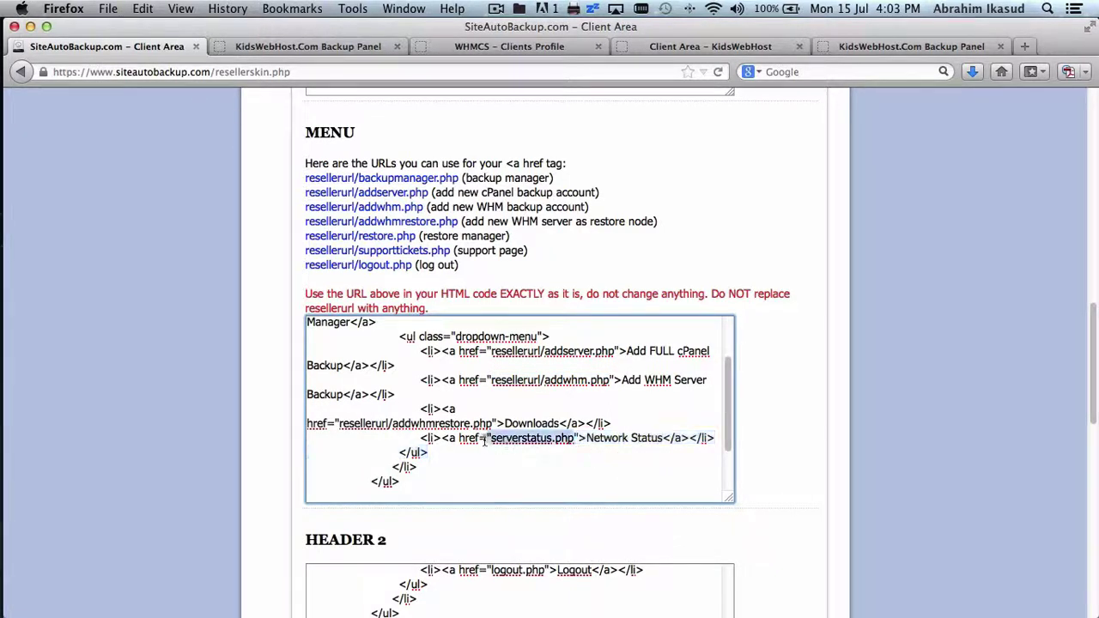
pyautogui.hotkey('ctrl', 'v')
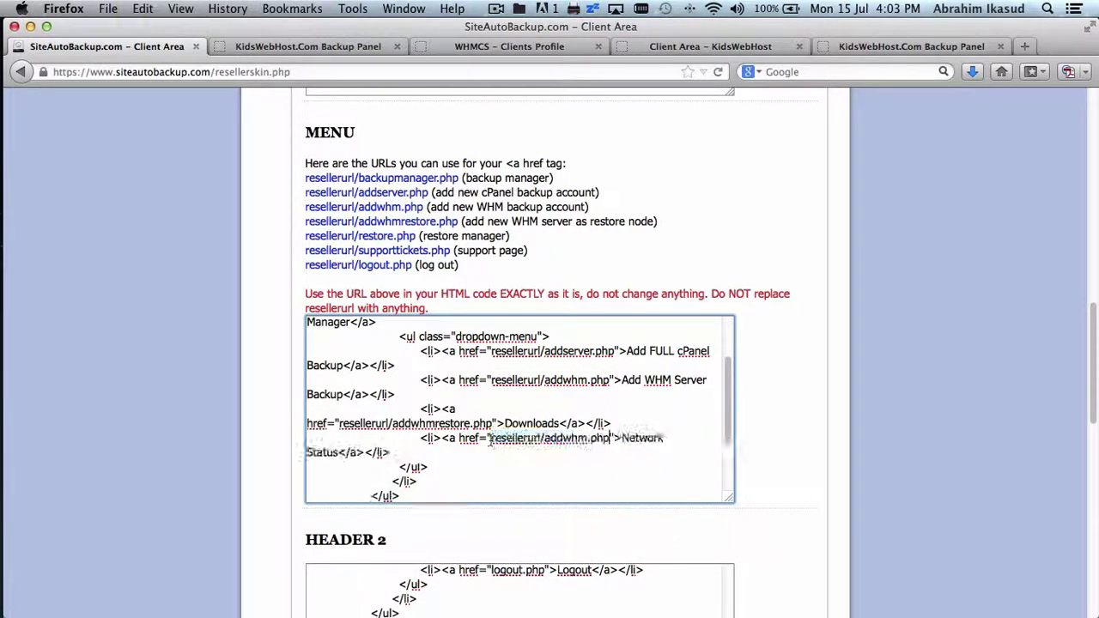
pyautogui.click(583, 438)
pyautogui.press('BackSpace')
pyautogui.press('BackSpace')
pyautogui.press('BackSpace')
pyautogui.write('pan')
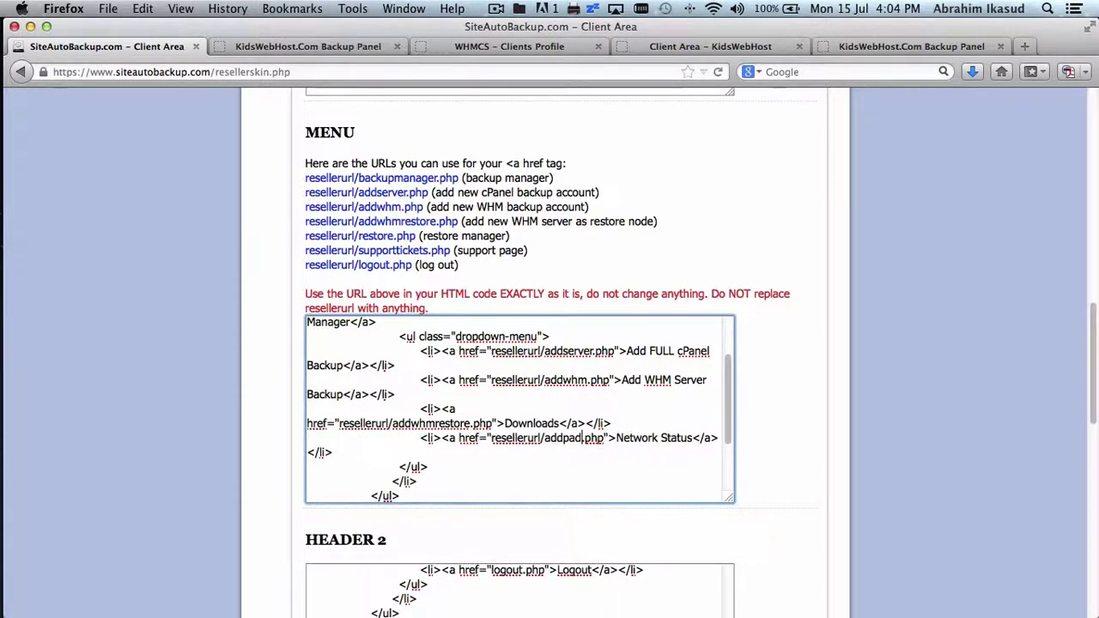
pyautogui.press('BackSpace')
pyautogui.write('rtial')
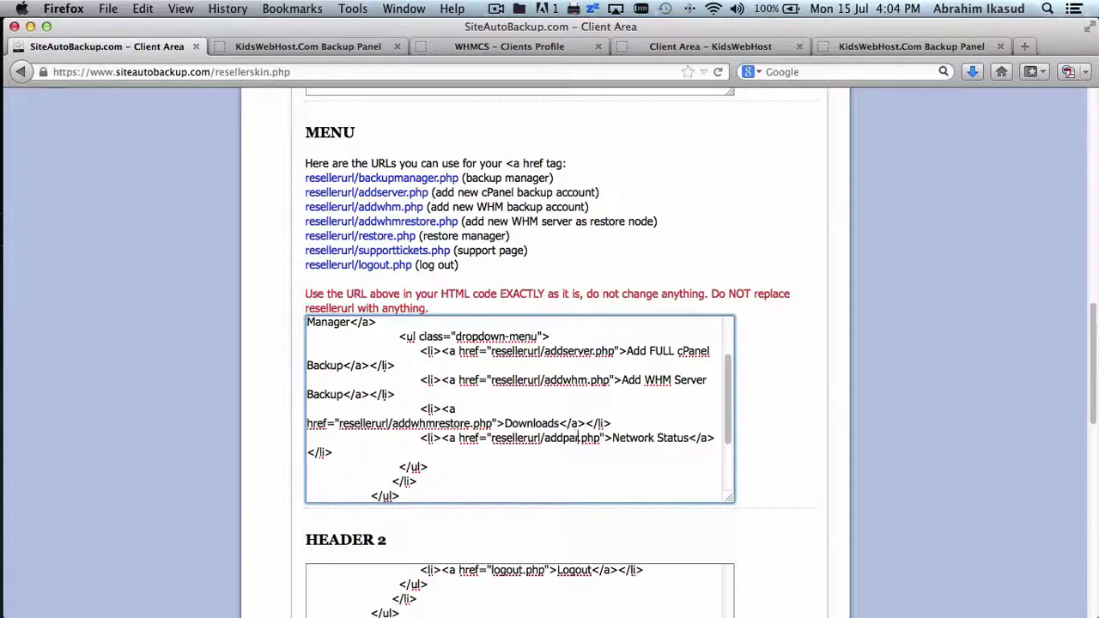
pyautogui.click(594, 438)
pyautogui.press('BackSpace')
pyautogui.write('ial')
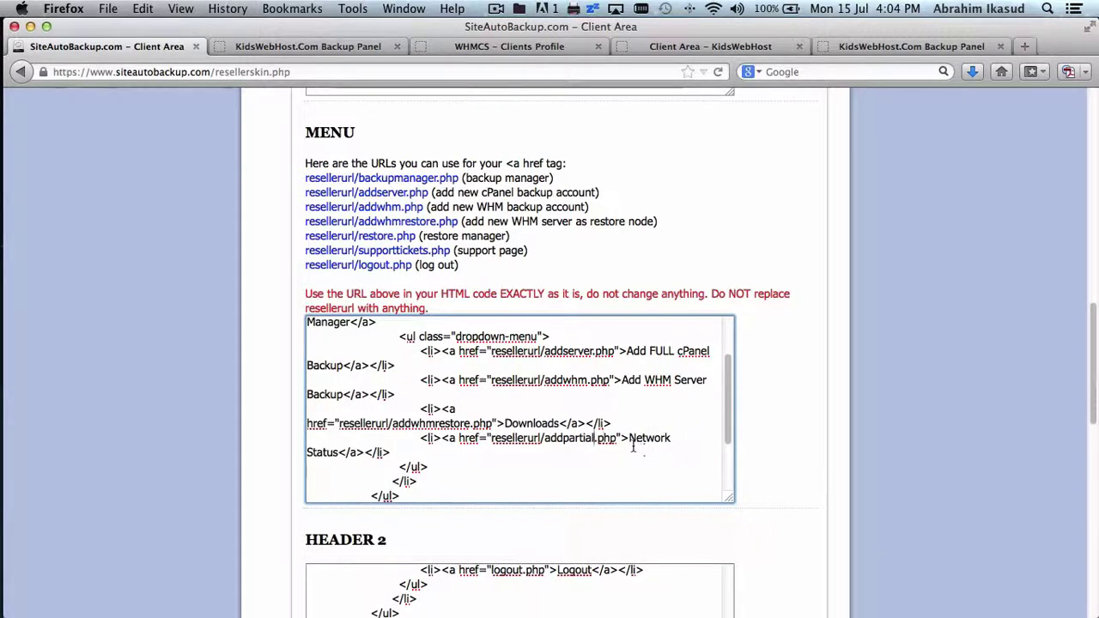
# - Change the Network Status label of the resellerurl/addpartial.php link to "Add MySQL/Files/Emails Backup"
pyautogui.click(629, 438)
pyautogui.keyDown('shift'); pyautogui.click(338, 453); pyautogui.keyUp('shift')
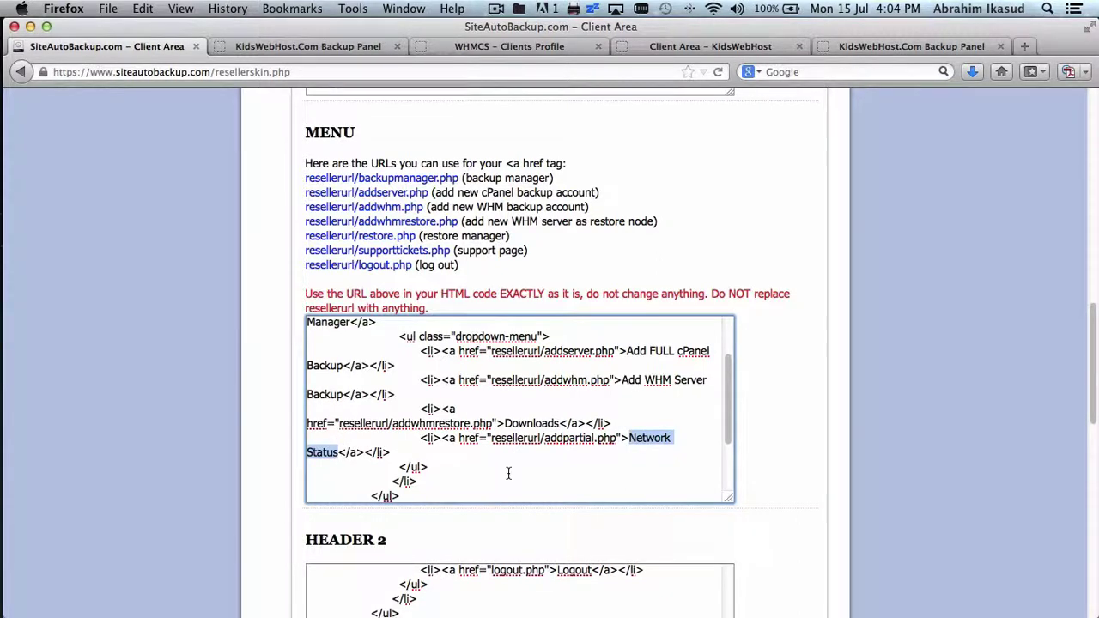
pyautogui.write('Add MySQL')
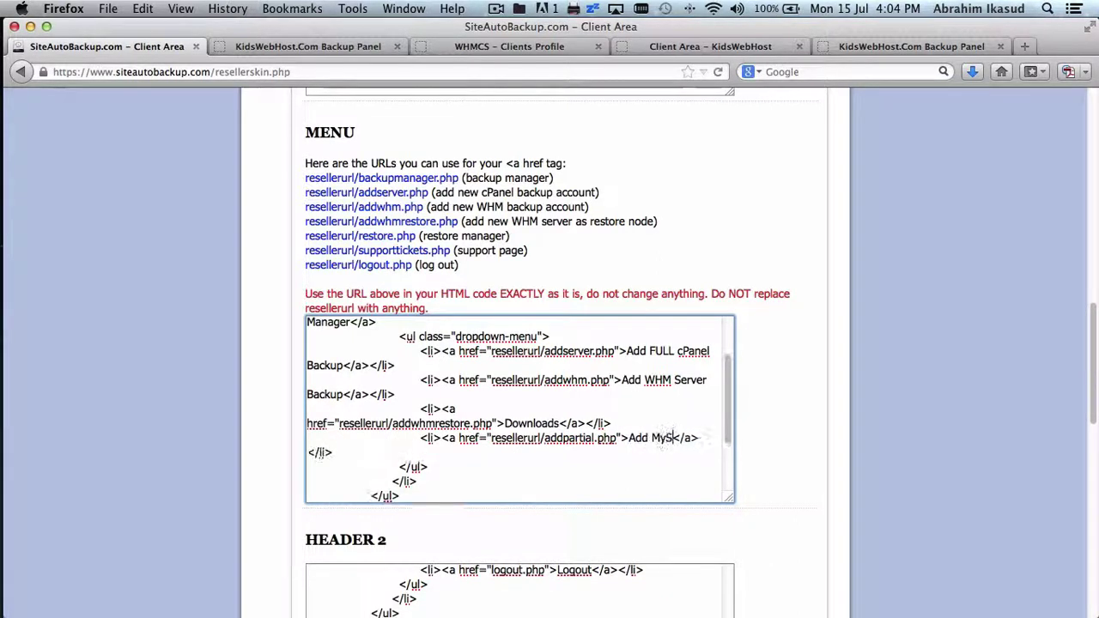
pyautogui.write('/Files/')
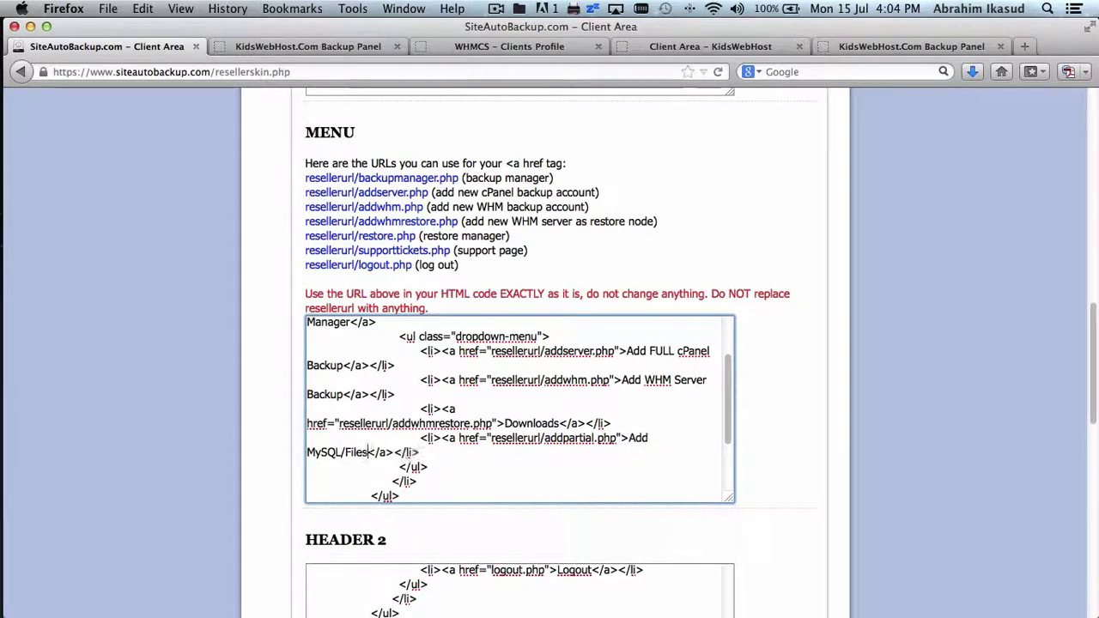
pyautogui.write('Emails Back')
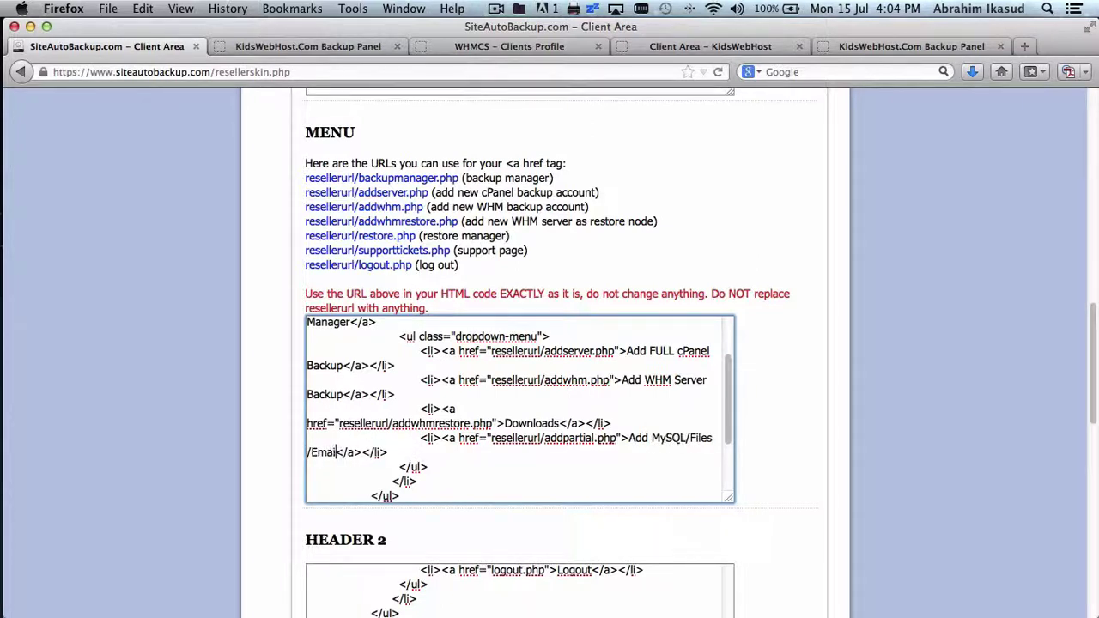
pyautogui.write('up')
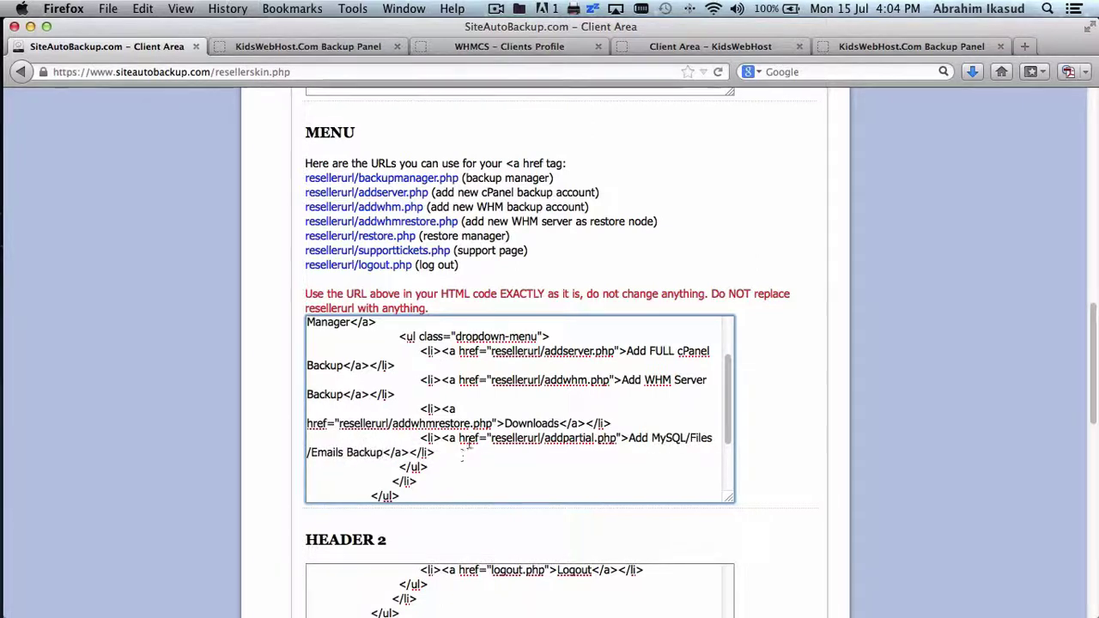
# - Duplicate the whole Backup Manager nav list in the MENU code, pasting the copy on new lines between it and the Open Ticket list
pyautogui.scroll(-3, 474, 429)
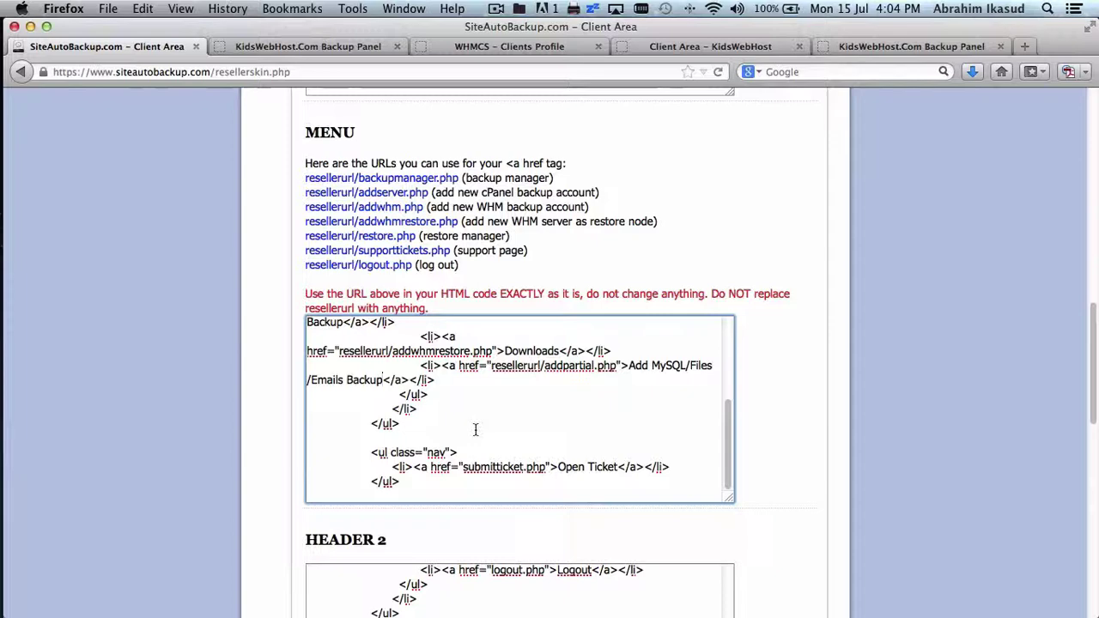
pyautogui.click(413, 422)
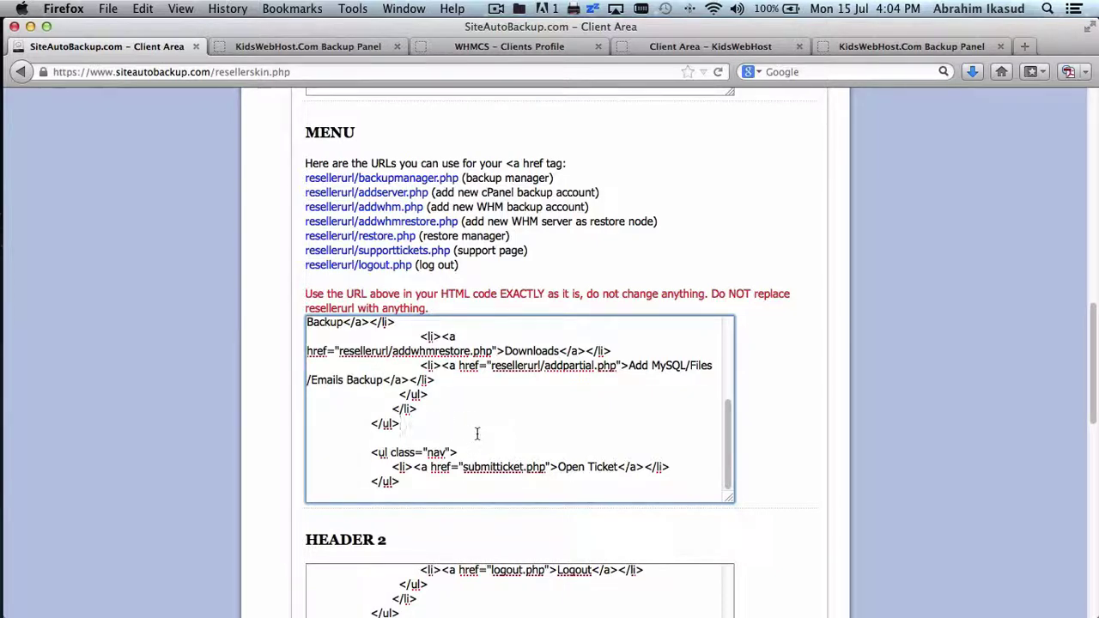
pyautogui.scroll(5, 476, 434)
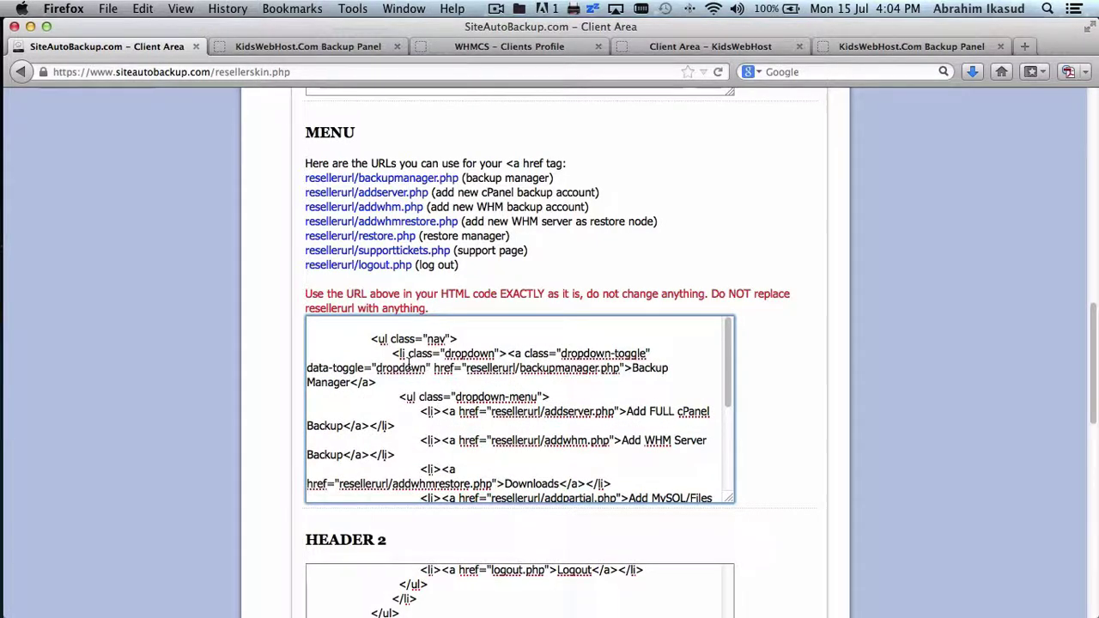
pyautogui.press('super+a')
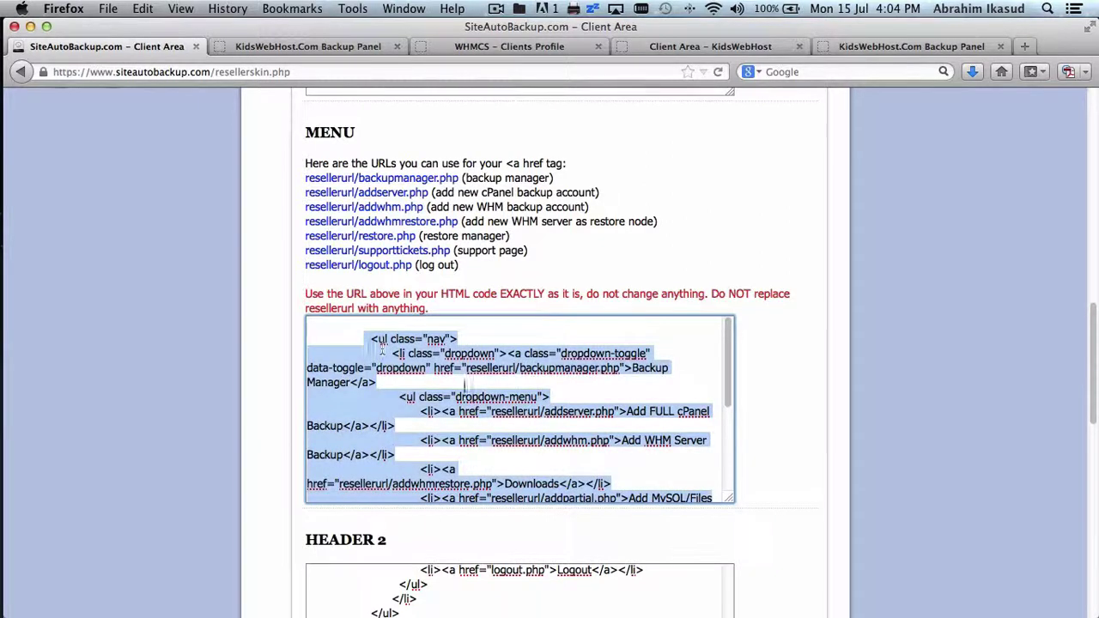
pyautogui.press('super+c')
pyautogui.scroll(-5, 480, 394)
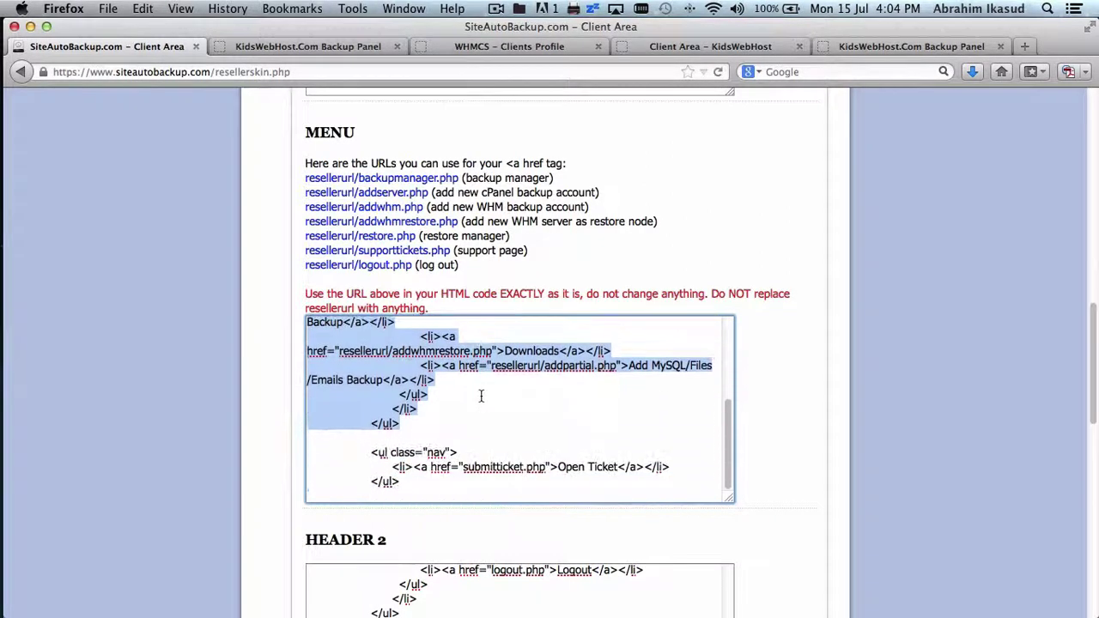
pyautogui.click(447, 441)
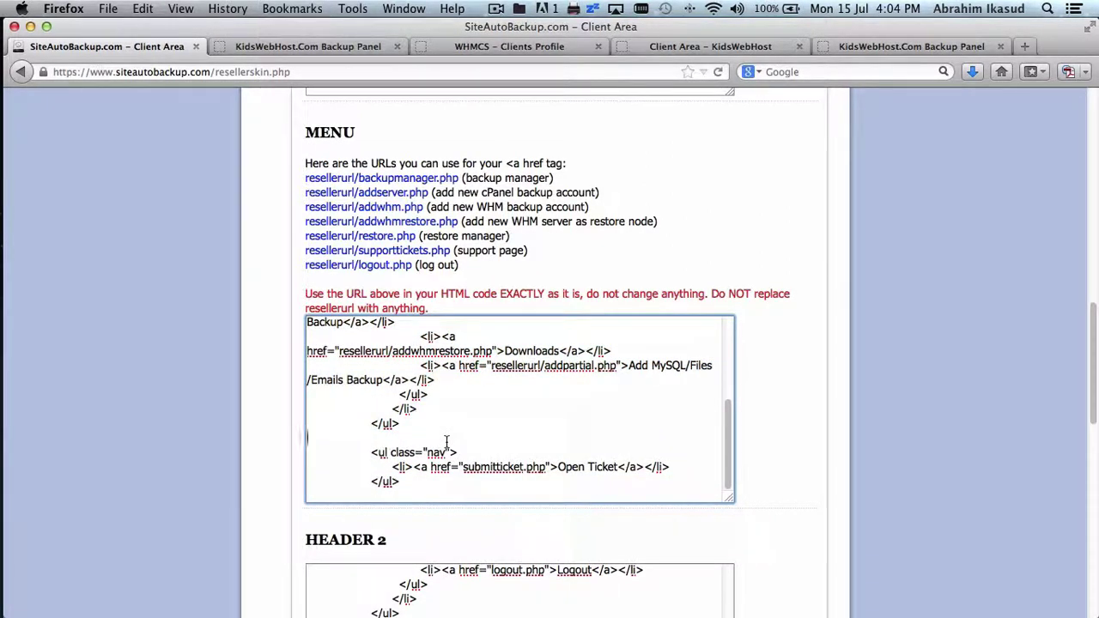
pyautogui.press('Return')
pyautogui.press('Return')
pyautogui.press('Return')
pyautogui.press('super+v')
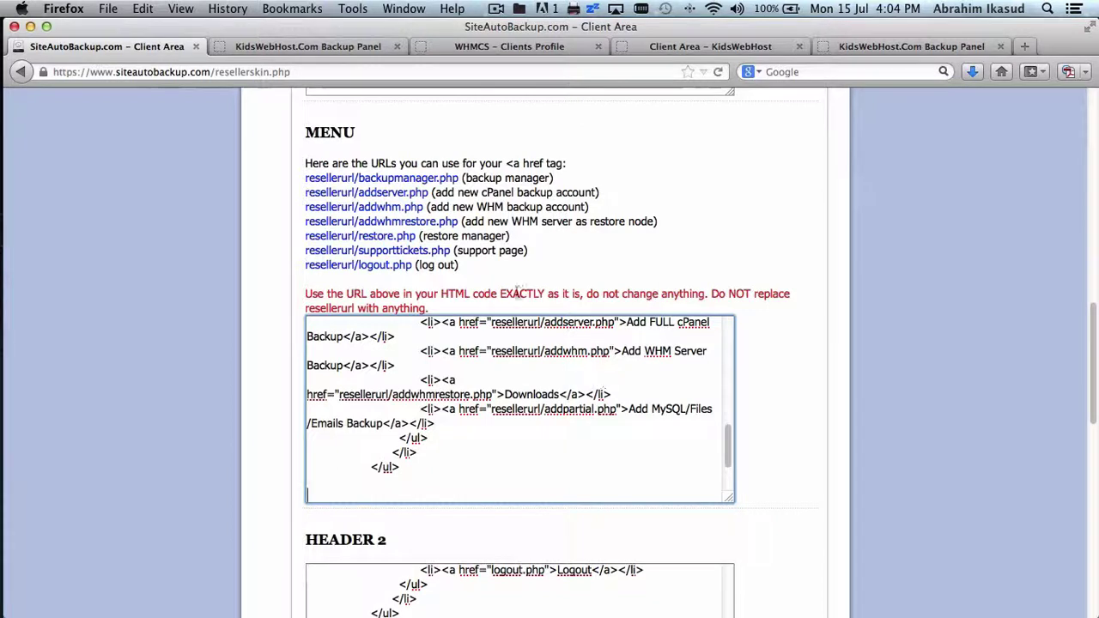
# - Check the Restore menu in the KidsWebHost backup panel, and return to the start of the duplicated nav list in the MENU code
pyautogui.click(892, 39)
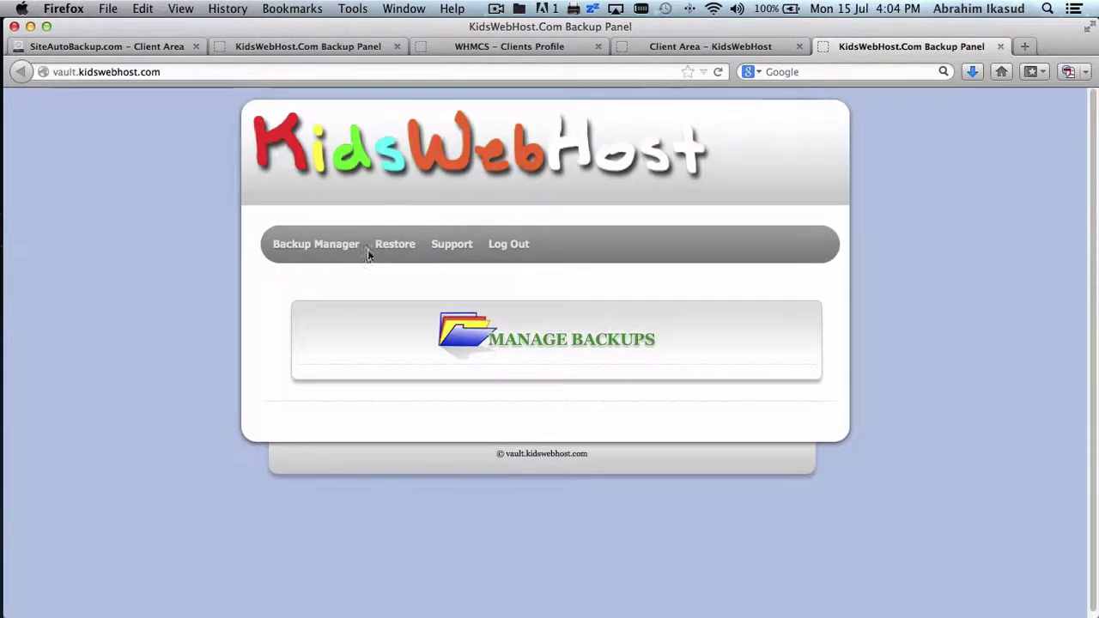
pyautogui.moveTo(383, 242)
pyautogui.click(138, 45)
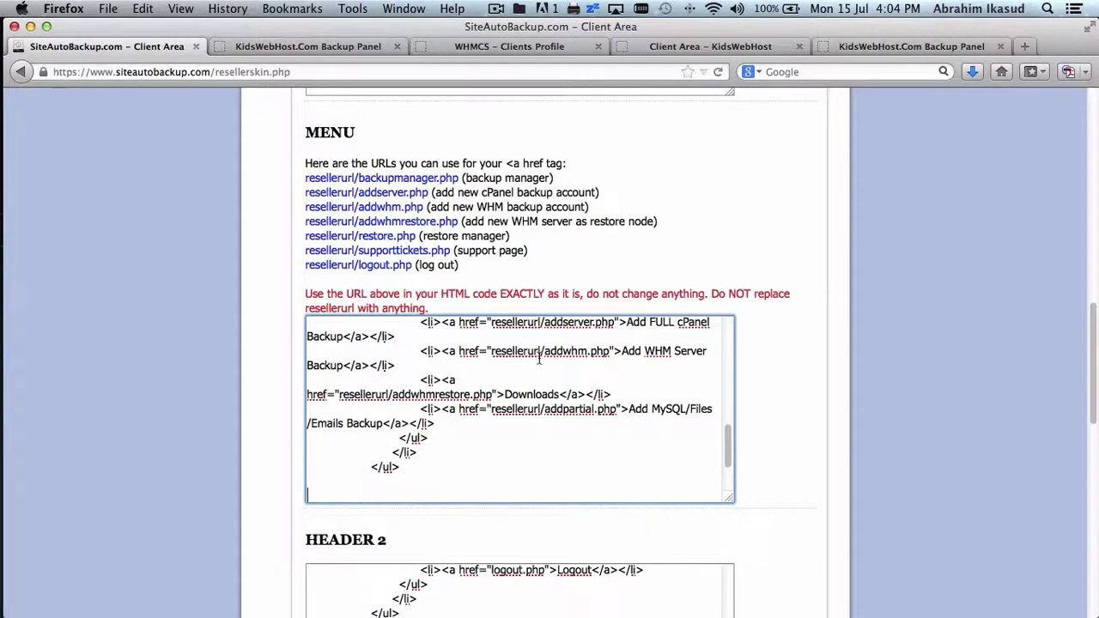
pyautogui.scroll(1, 539, 356)
pyautogui.scroll(3, 539, 356)
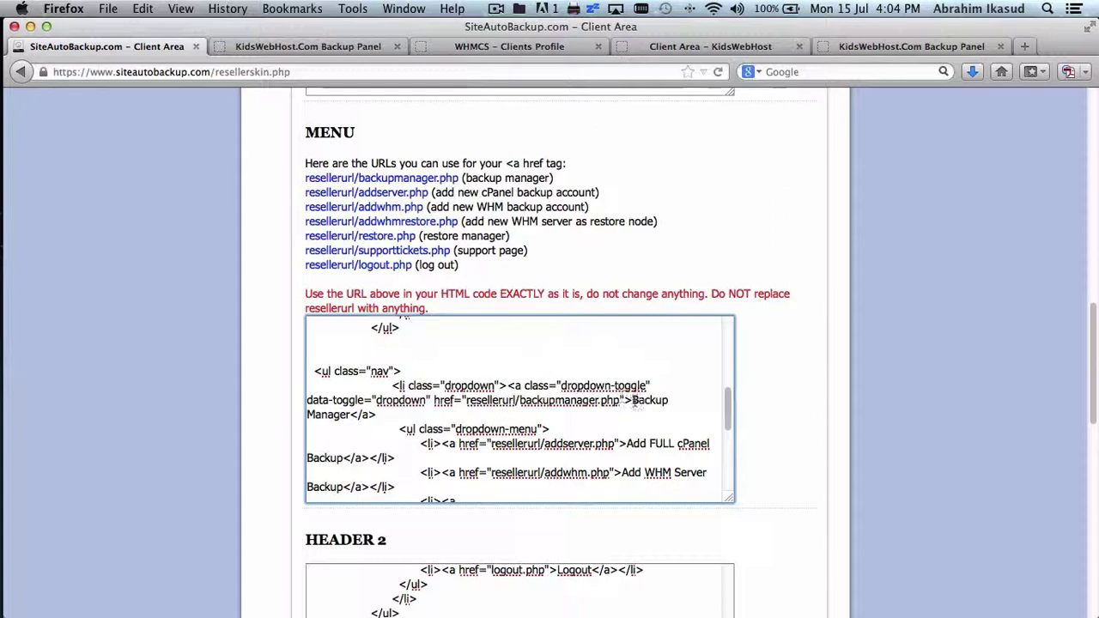
# - Rename the duplicated Backup Manager menu as Restore and replace its link address with the Restore link copied from the KidsWebHost backup panel
pyautogui.moveTo(376, 414); pyautogui.dragTo(633, 400)
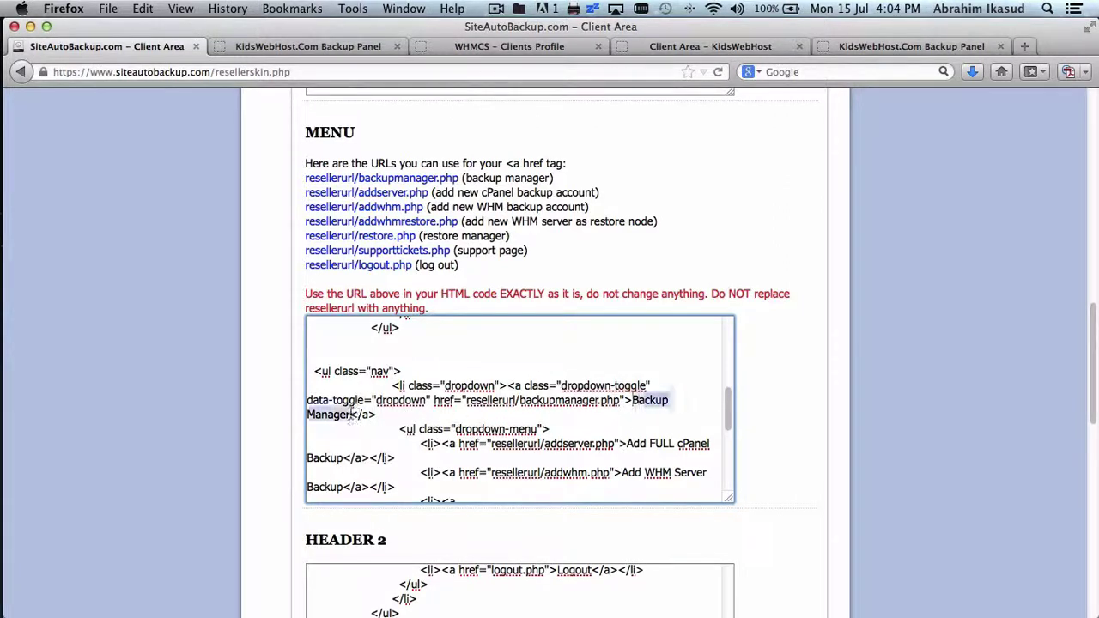
pyautogui.write('Restore')
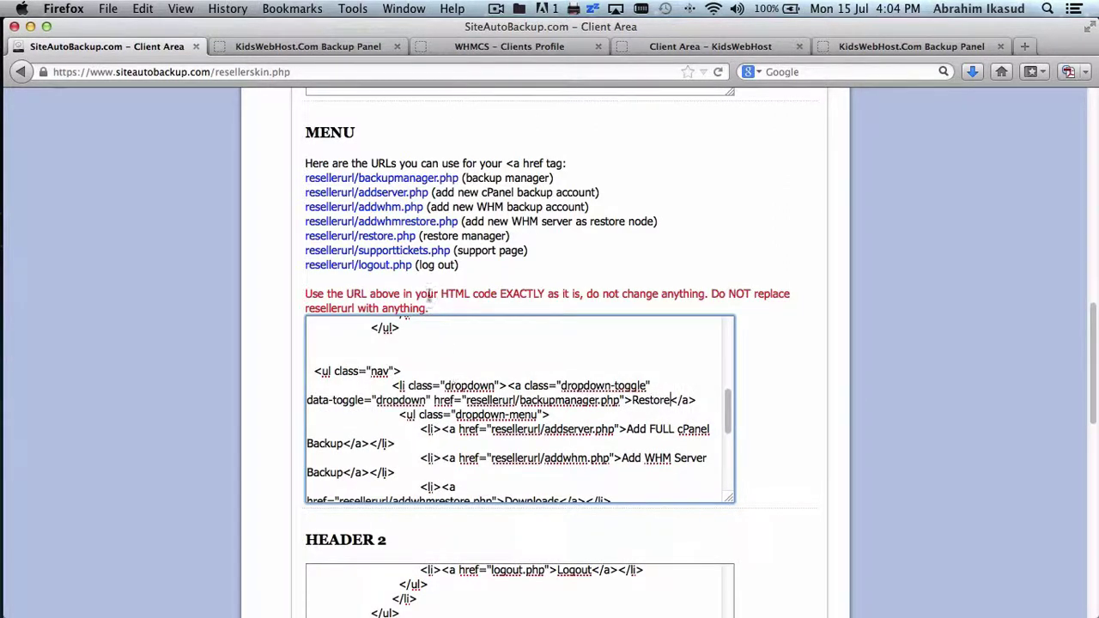
pyautogui.click(873, 49)
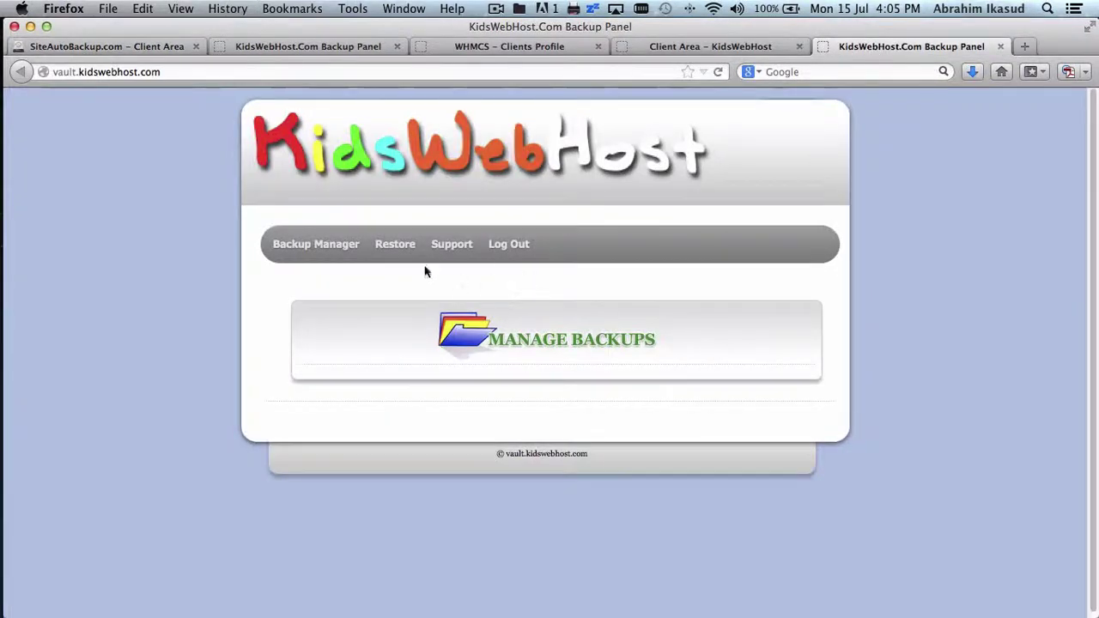
pyautogui.moveTo(331, 245)
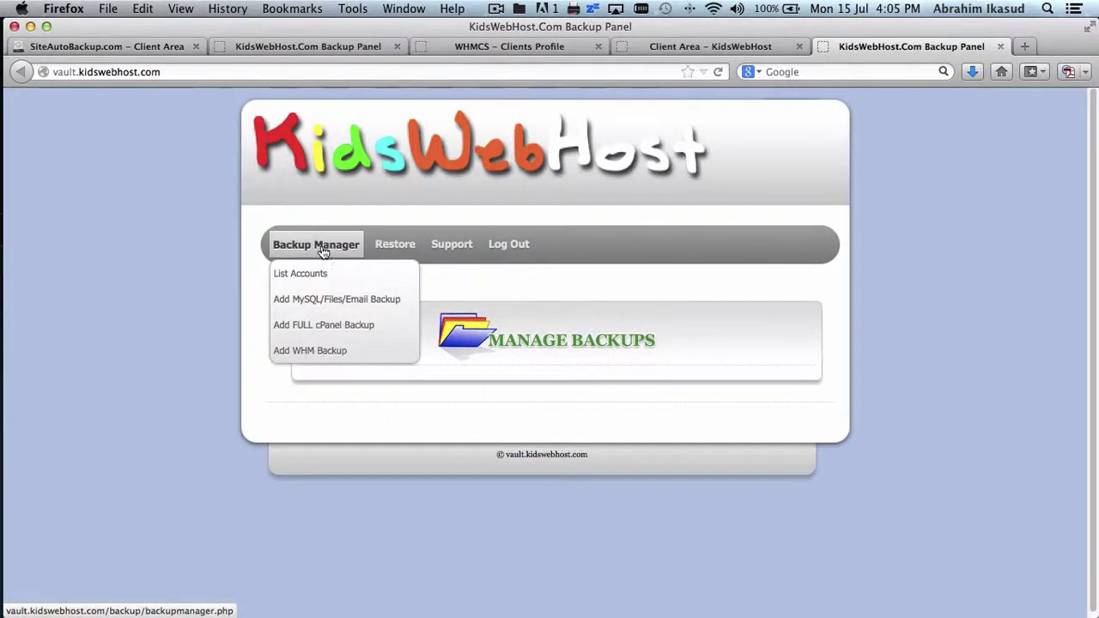
pyautogui.rightClick(400, 257)
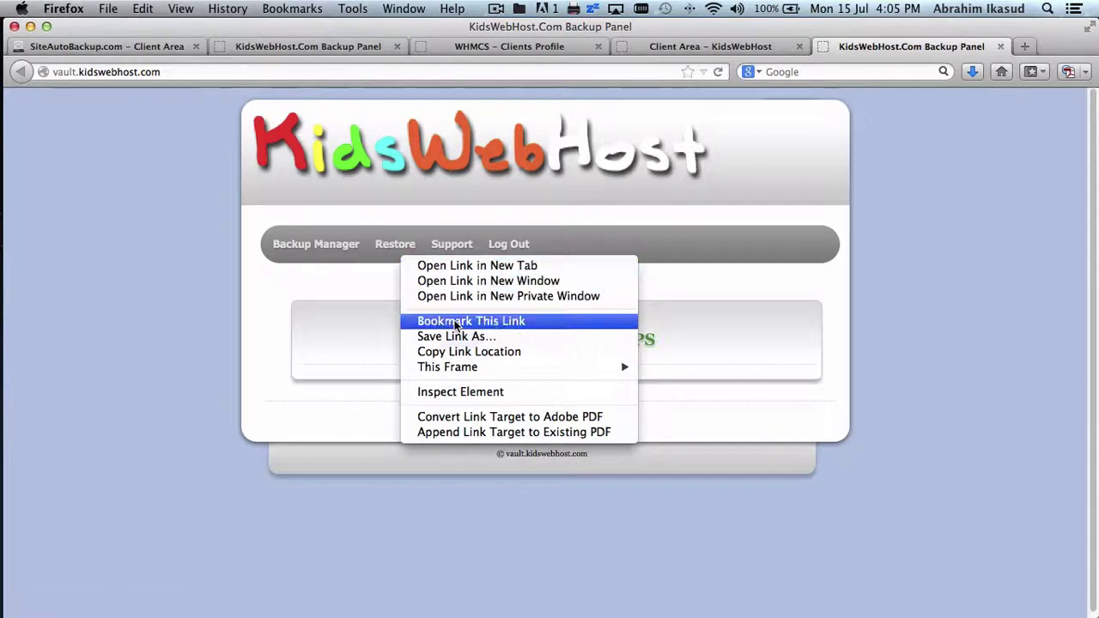
pyautogui.click(470, 352)
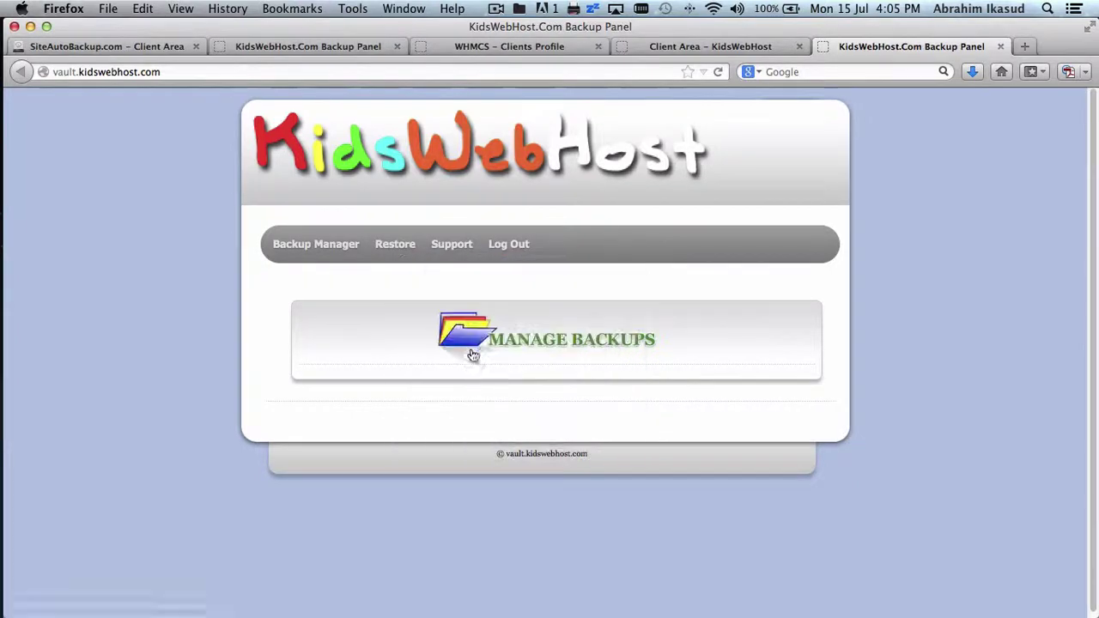
pyautogui.click(118, 45)
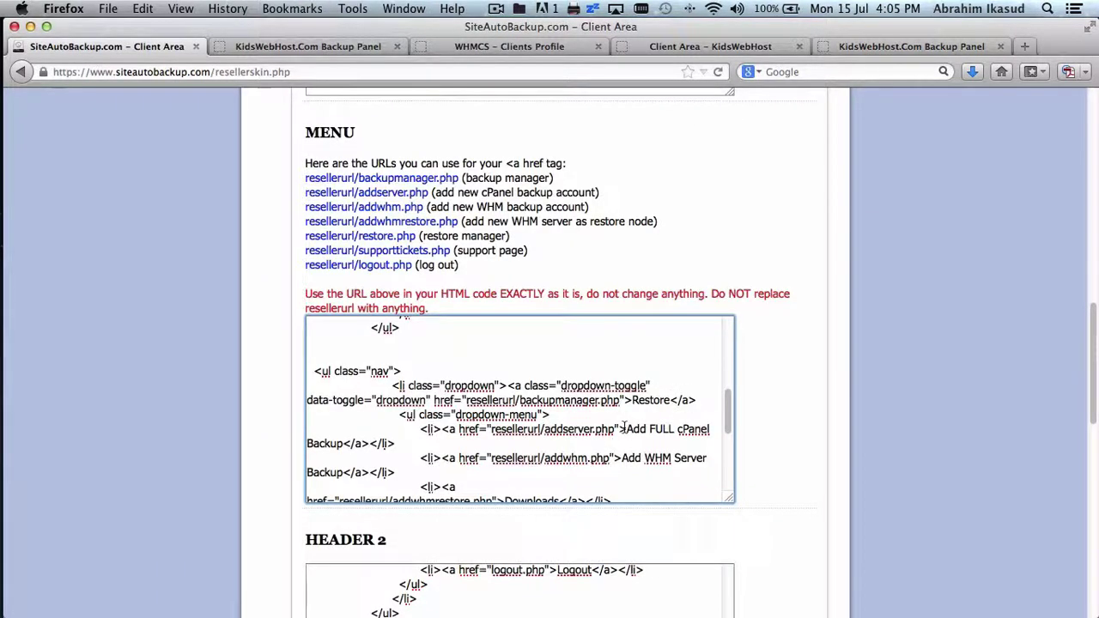
pyautogui.scroll(-2, 624, 426)
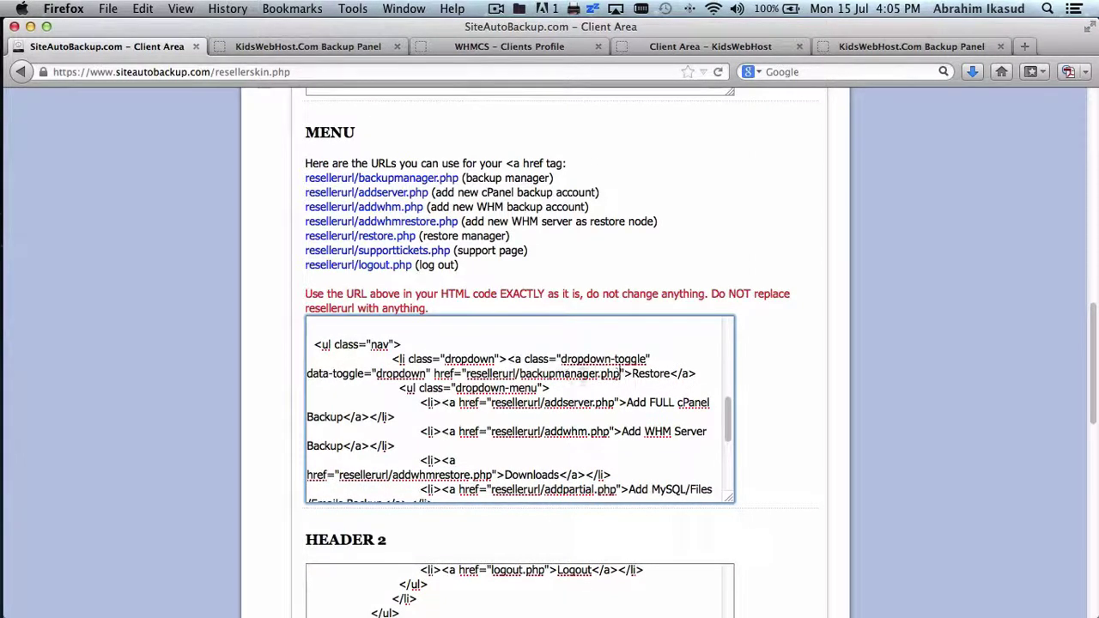
pyautogui.moveTo(466, 374); pyautogui.dragTo(620, 373)
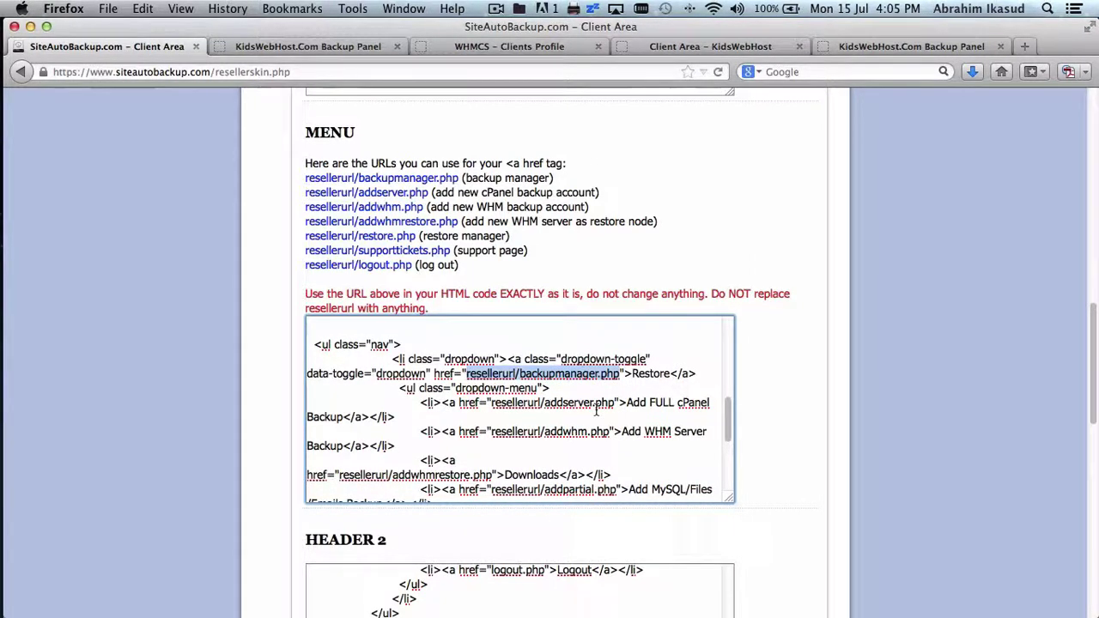
pyautogui.press('super+v')
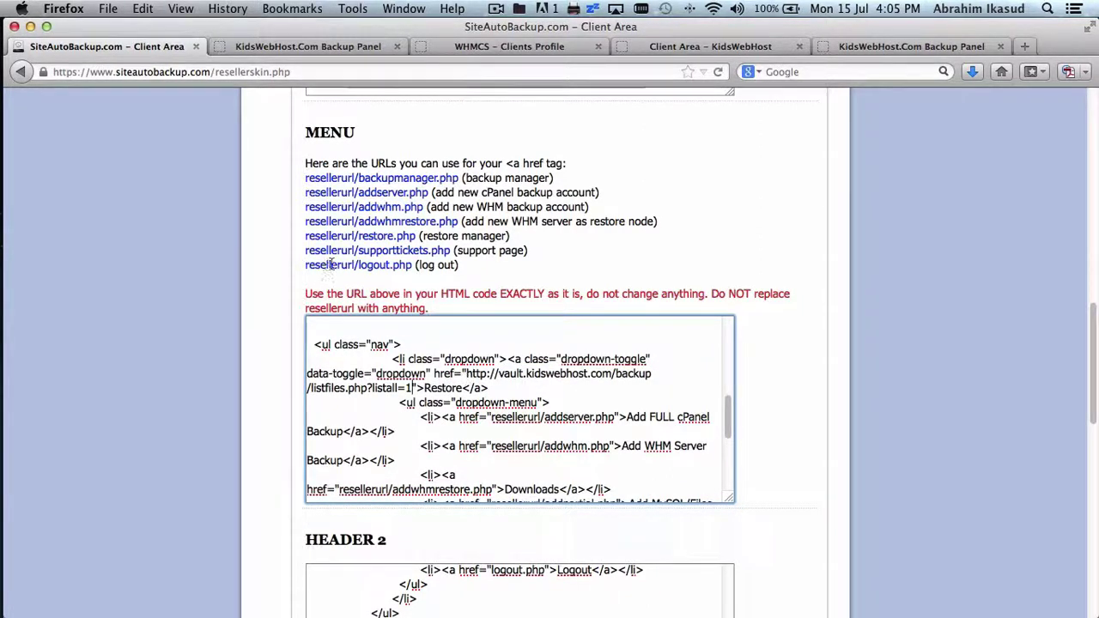
pyautogui.moveTo(354, 263); pyautogui.dragTo(302, 268)
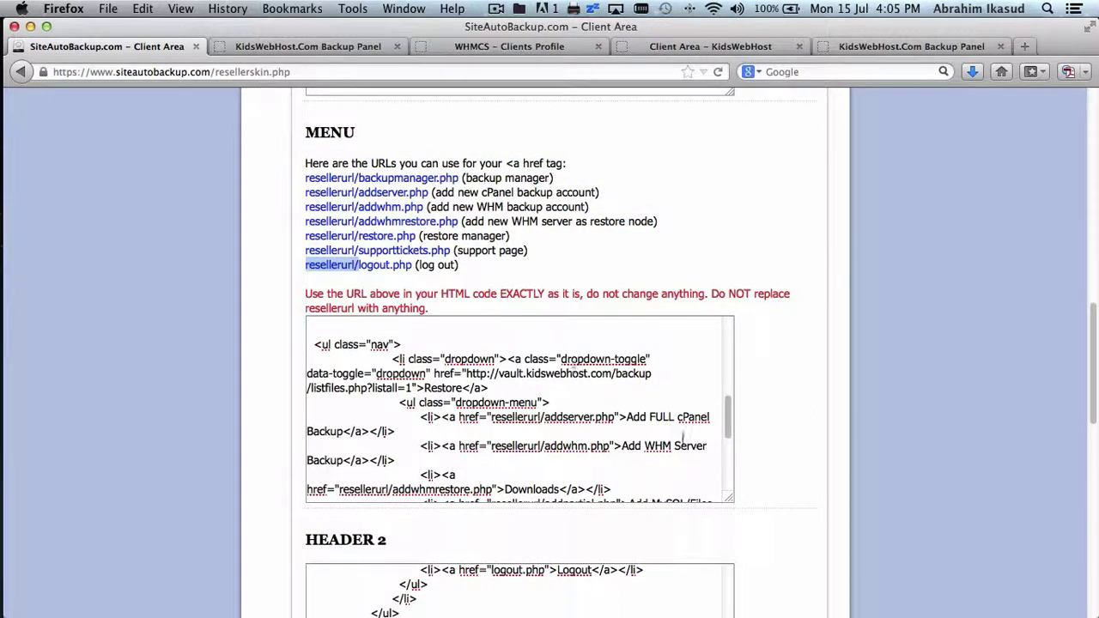
pyautogui.click(674, 444)
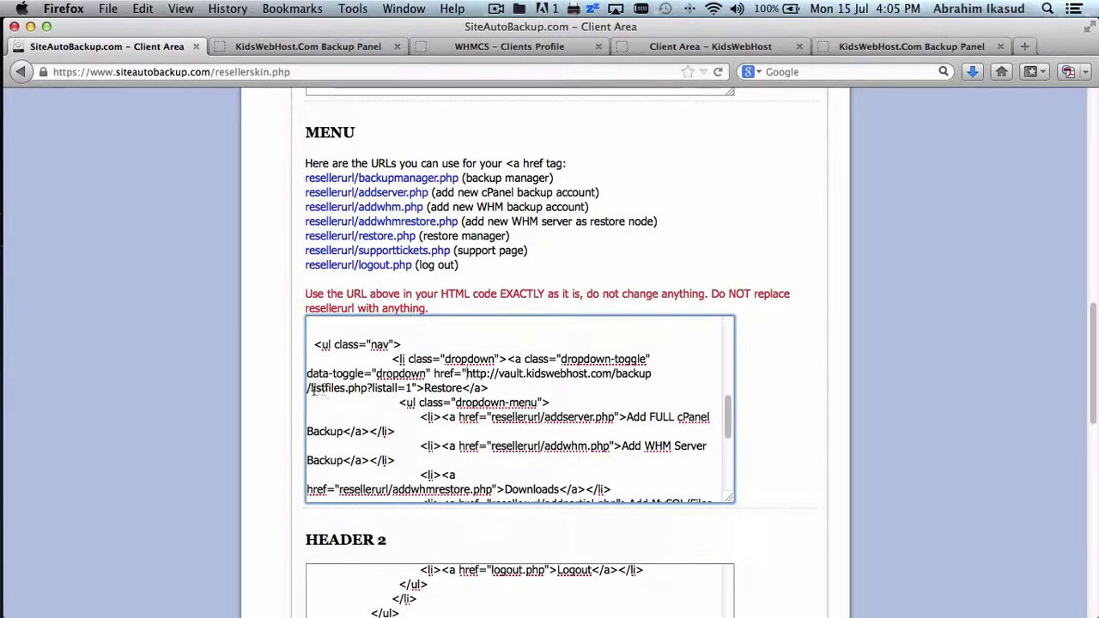
pyautogui.moveTo(309, 388); pyautogui.dragTo(466, 373)
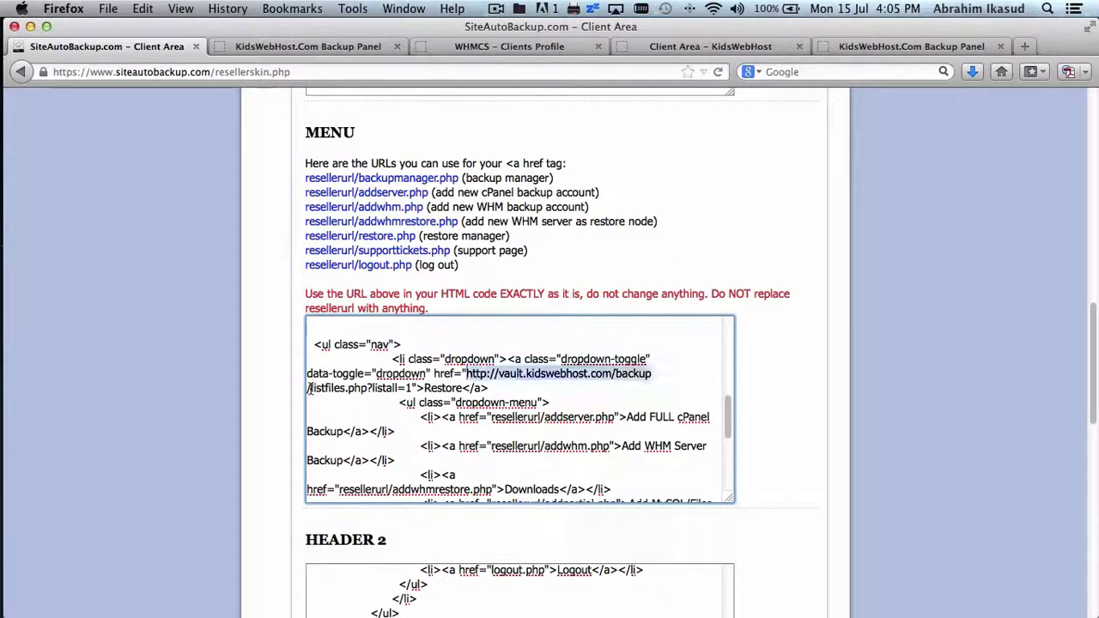
pyautogui.press('super+v')
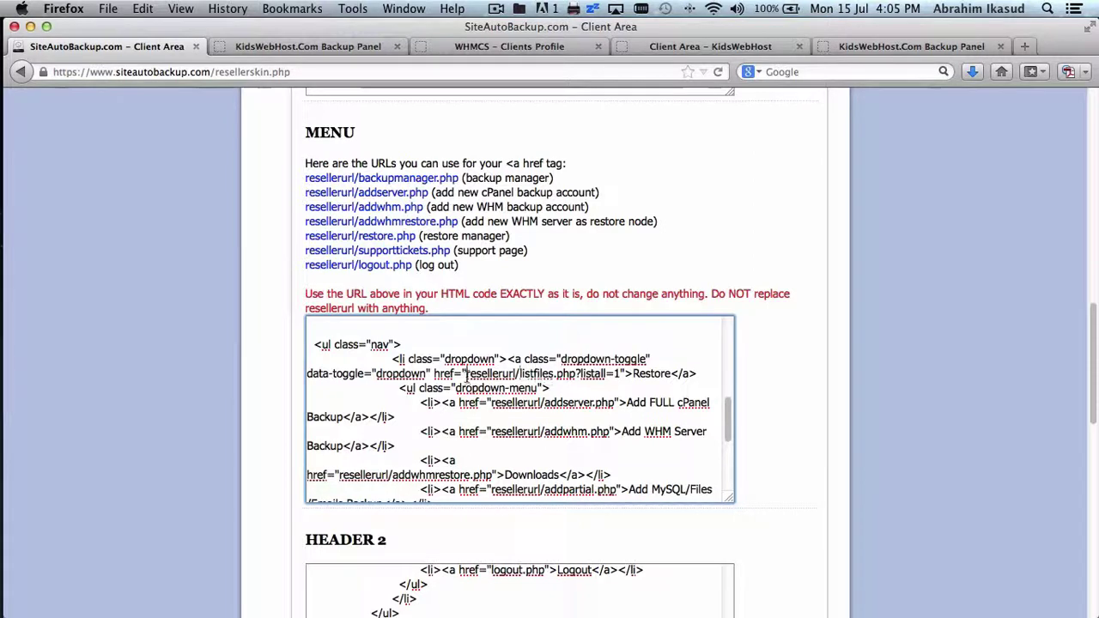
# - Copy the resellerurl/listfiles.php?listall=1 address over resellerurl/addserver.php in the Restore list's first submenu link
pyautogui.moveTo(619, 375); pyautogui.dragTo(466, 376)
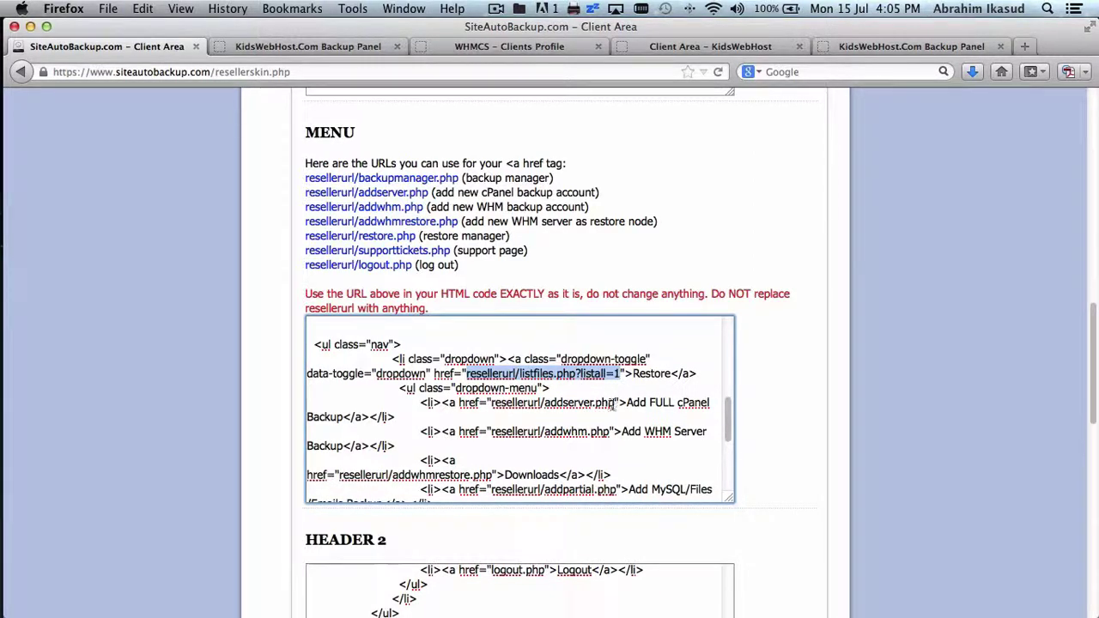
pyautogui.click(614, 403)
pyautogui.moveTo(492, 403); pyautogui.dragTo(615, 402)
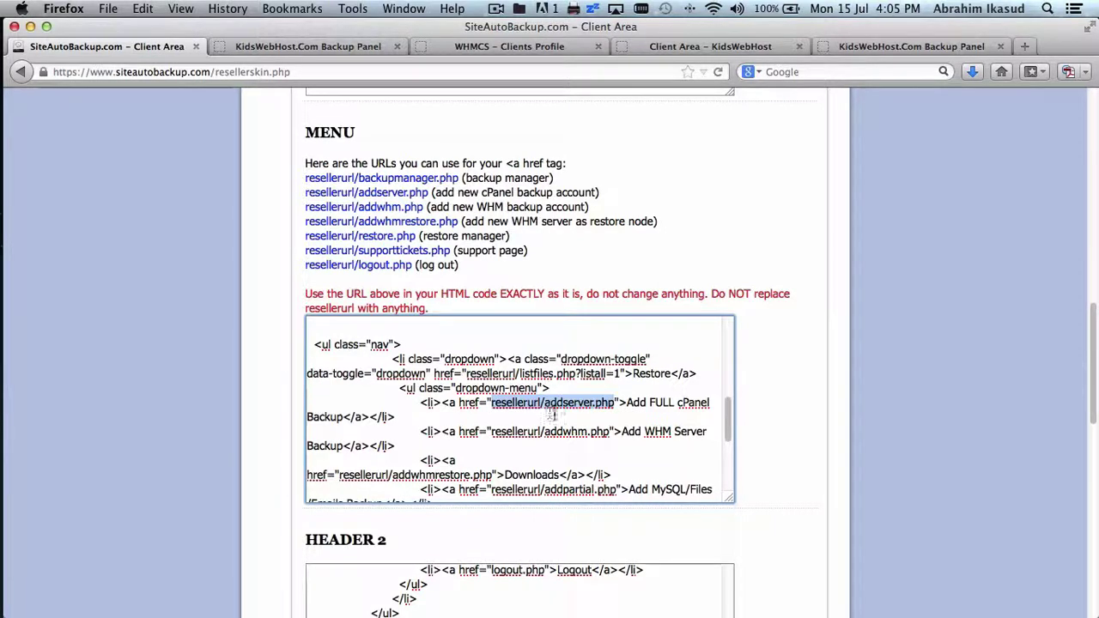
pyautogui.press('cmd+v')
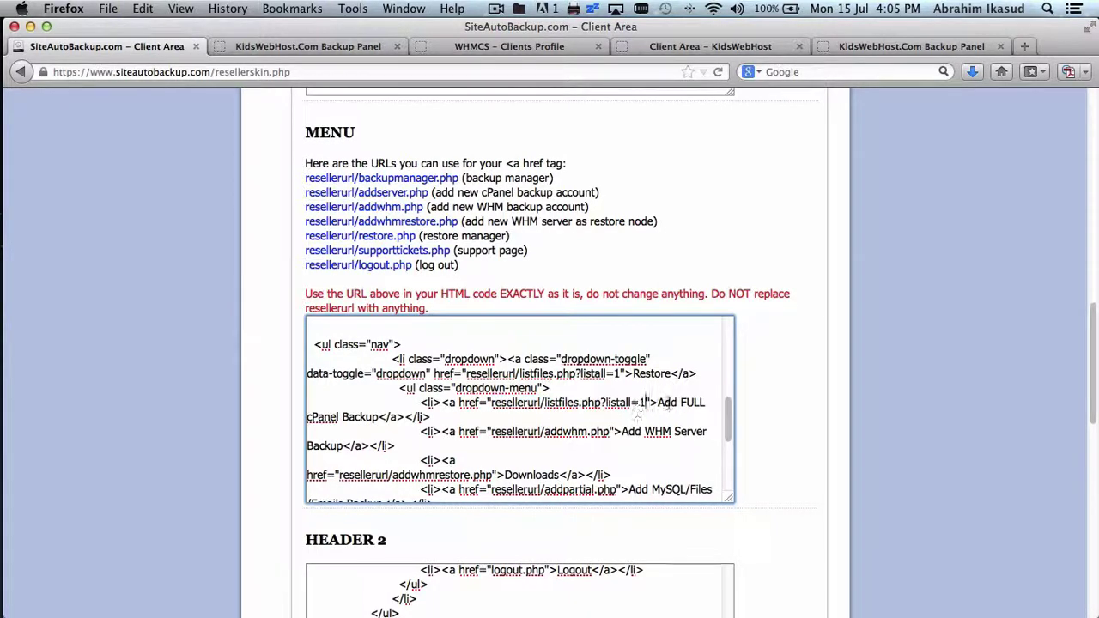
# - Check the Restore menu in the KidsWebHost backup panel and relabel the Restore list's Add FULL cPanel Backup link as "My Backup Files"
pyautogui.click(858, 49)
pyautogui.moveTo(398, 254)
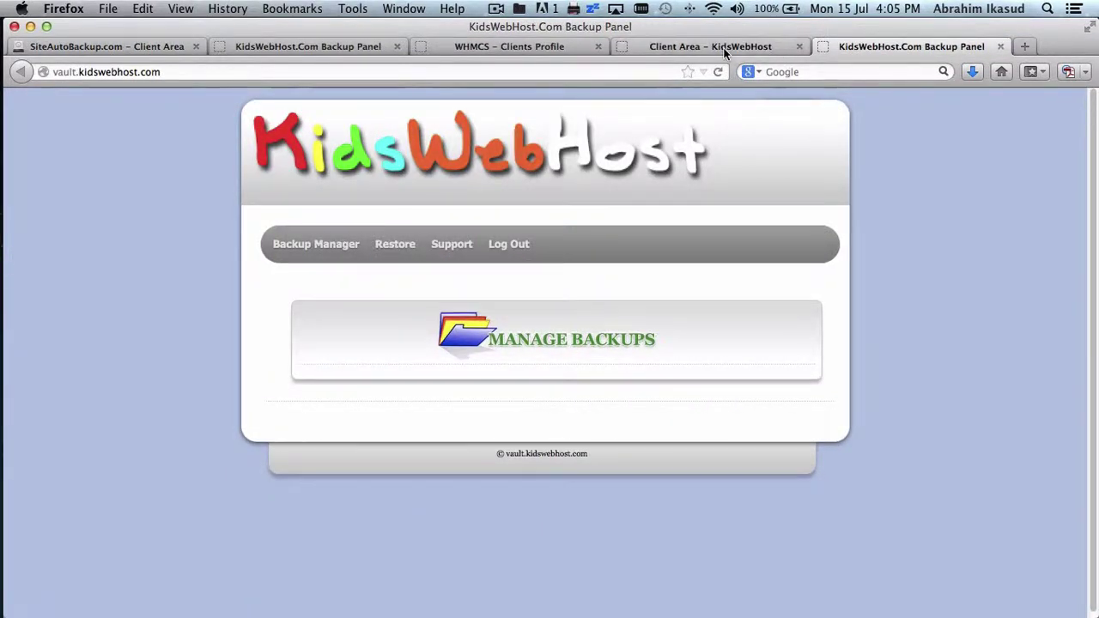
pyautogui.click(144, 47)
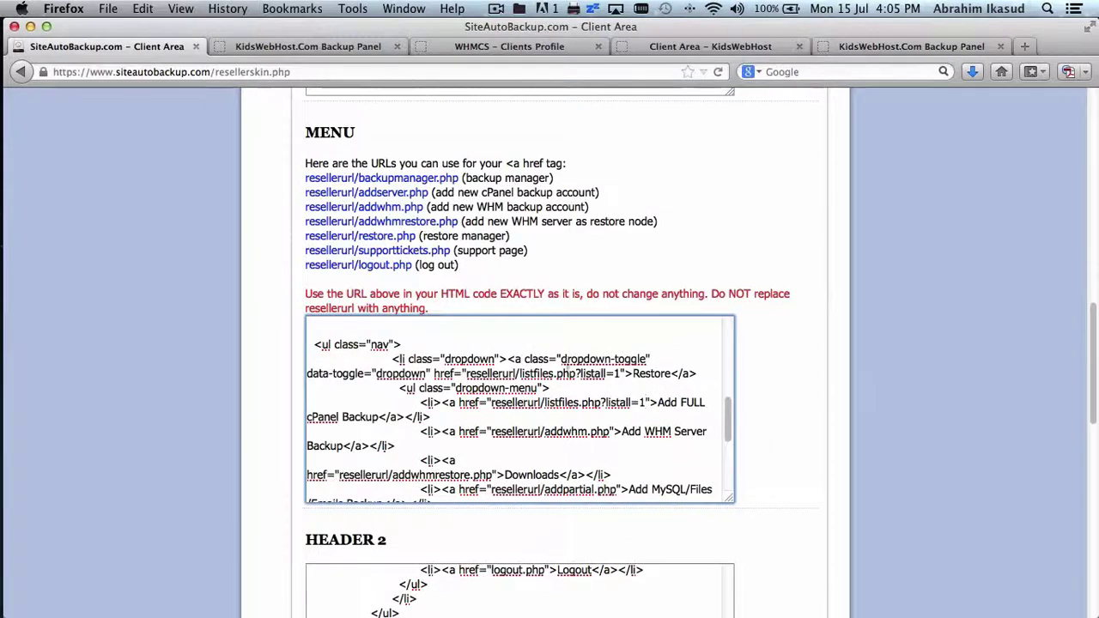
pyautogui.scroll(-1, 660, 403)
pyautogui.click(658, 399)
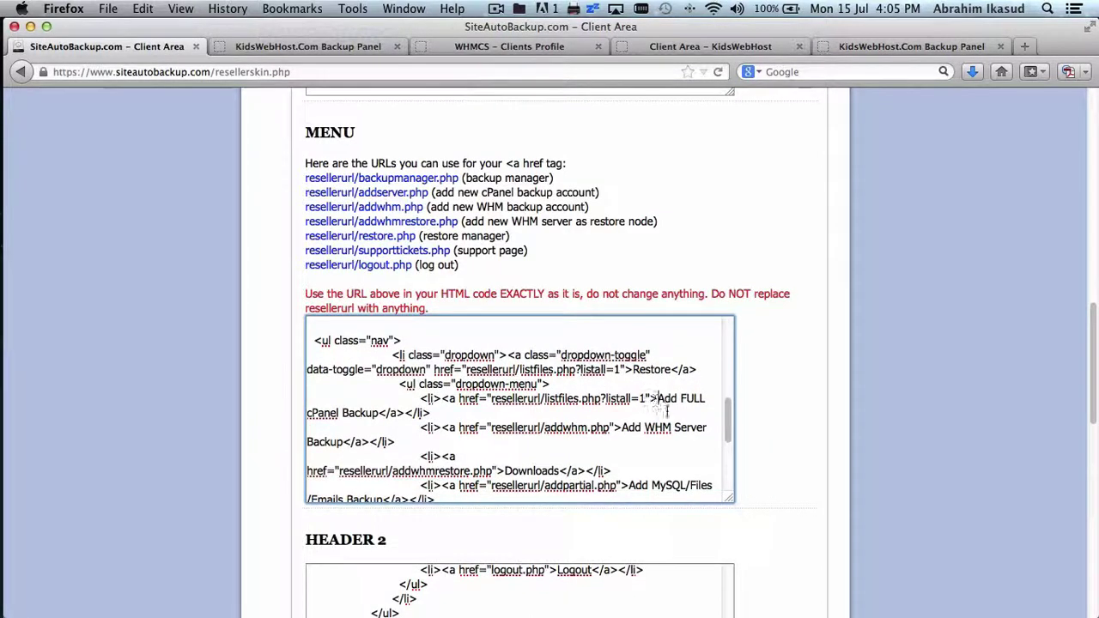
pyautogui.keyDown('shift'); pyautogui.click(380, 408); pyautogui.keyUp('shift')
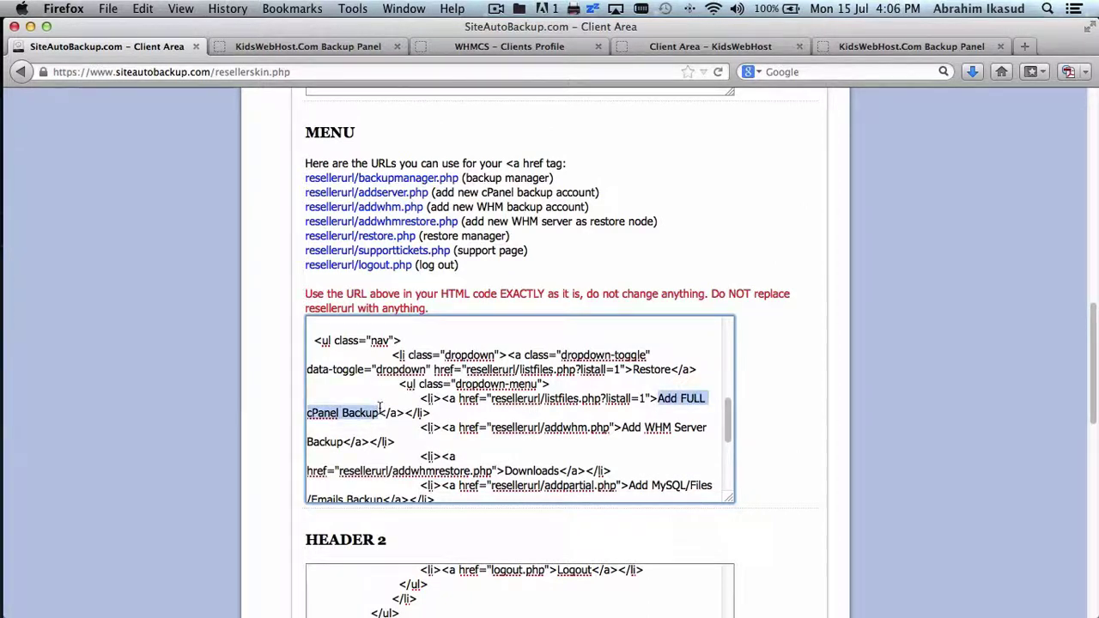
pyautogui.write('My')
pyautogui.write(' Backup Fi')
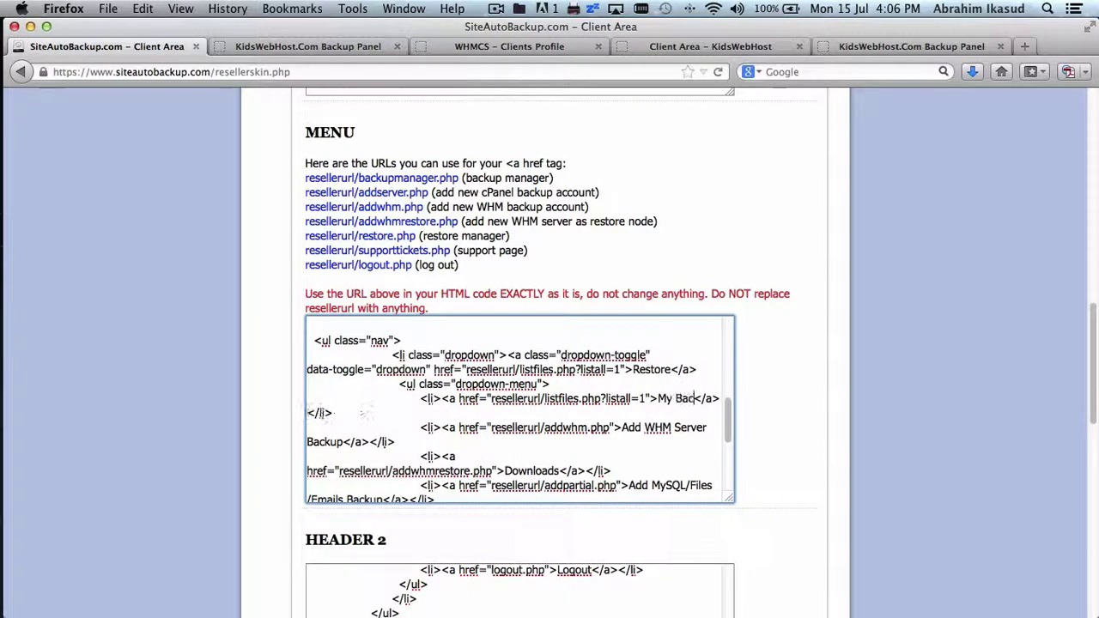
pyautogui.write('les')
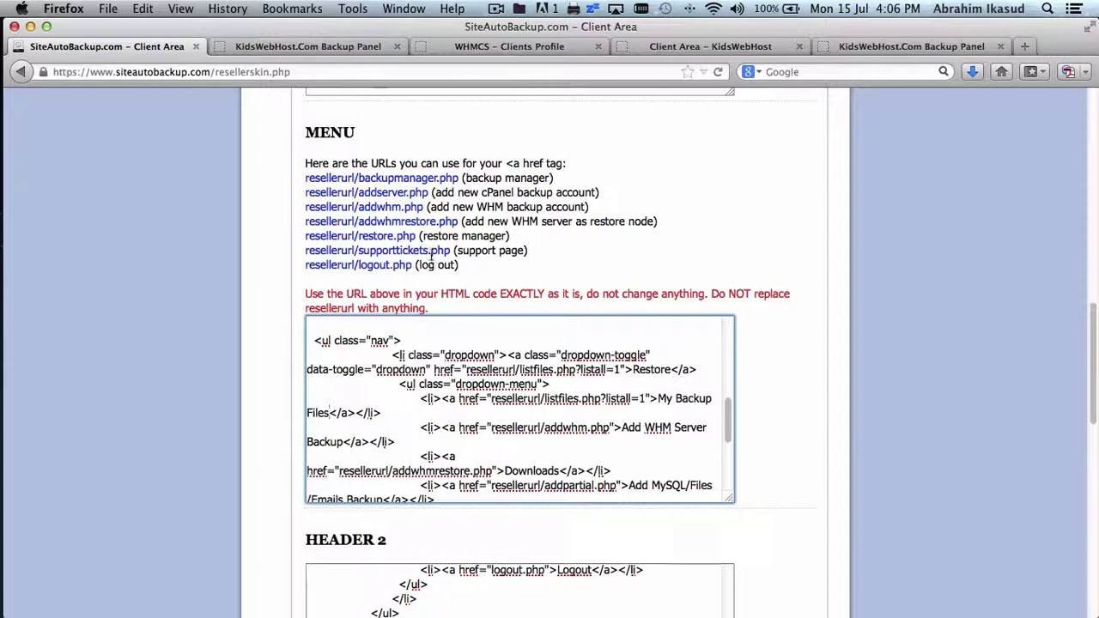
# - Relabel the Restore list's Add WHM Server Backup link as "Add WHM Server Restore" and set its address to resellerurl/addwhmrestore.php
pyautogui.moveTo(460, 221); pyautogui.dragTo(307, 215)
pyautogui.press('super+c')
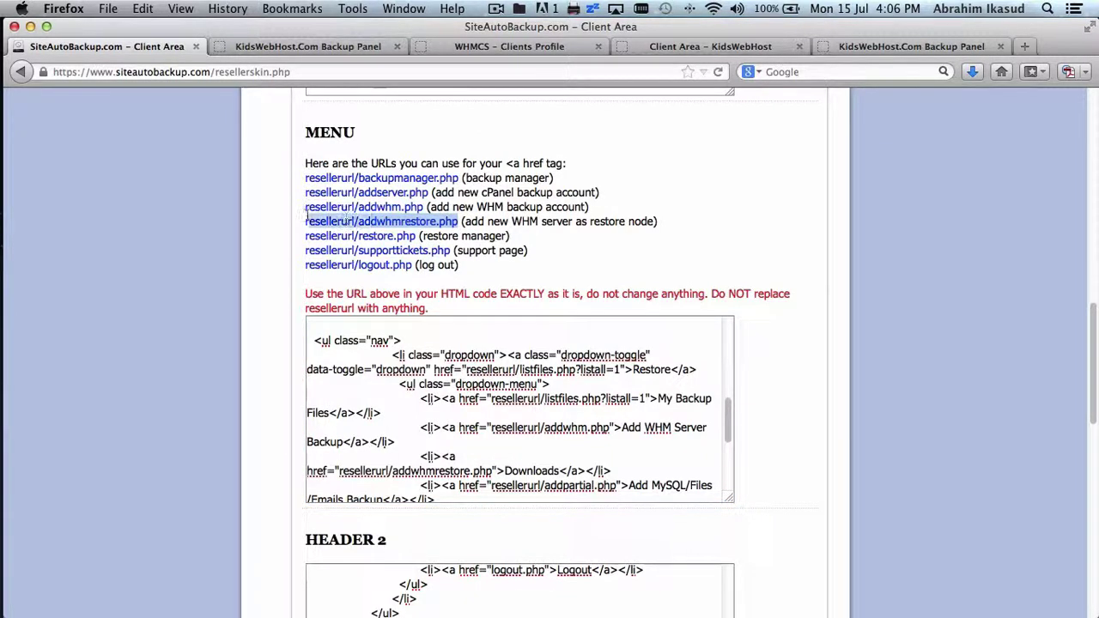
pyautogui.click(560, 442)
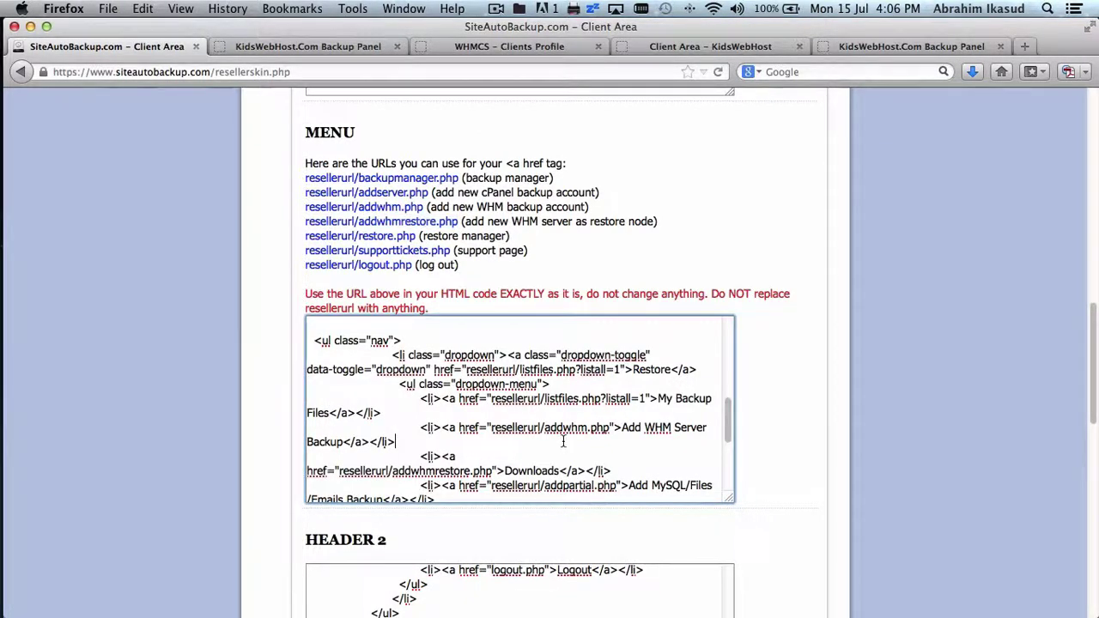
pyautogui.doubleClick(331, 442)
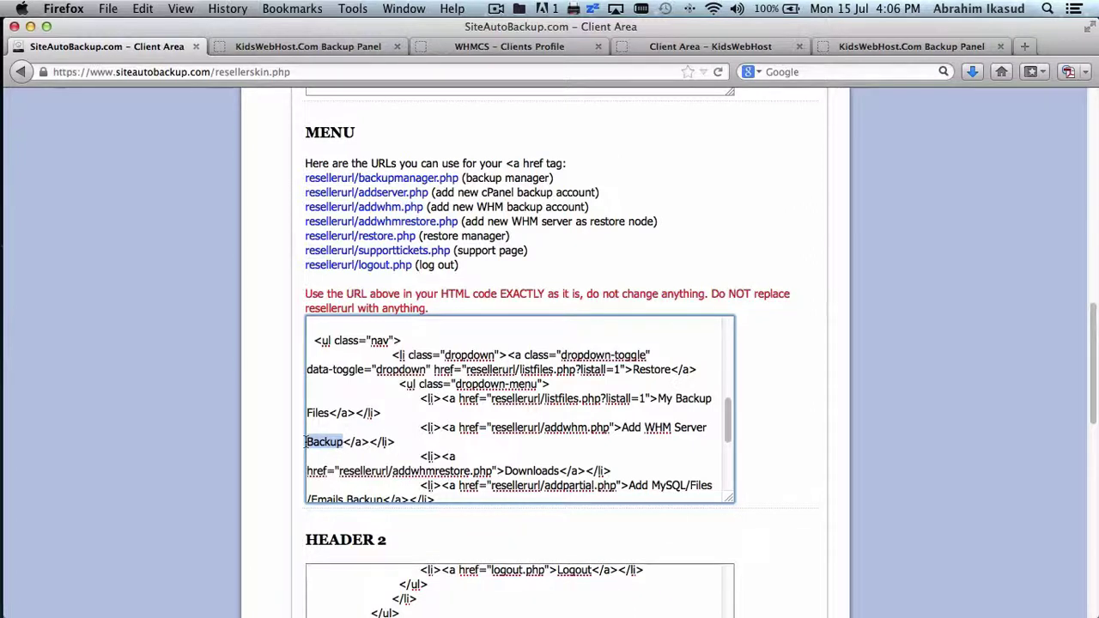
pyautogui.write('Restore')
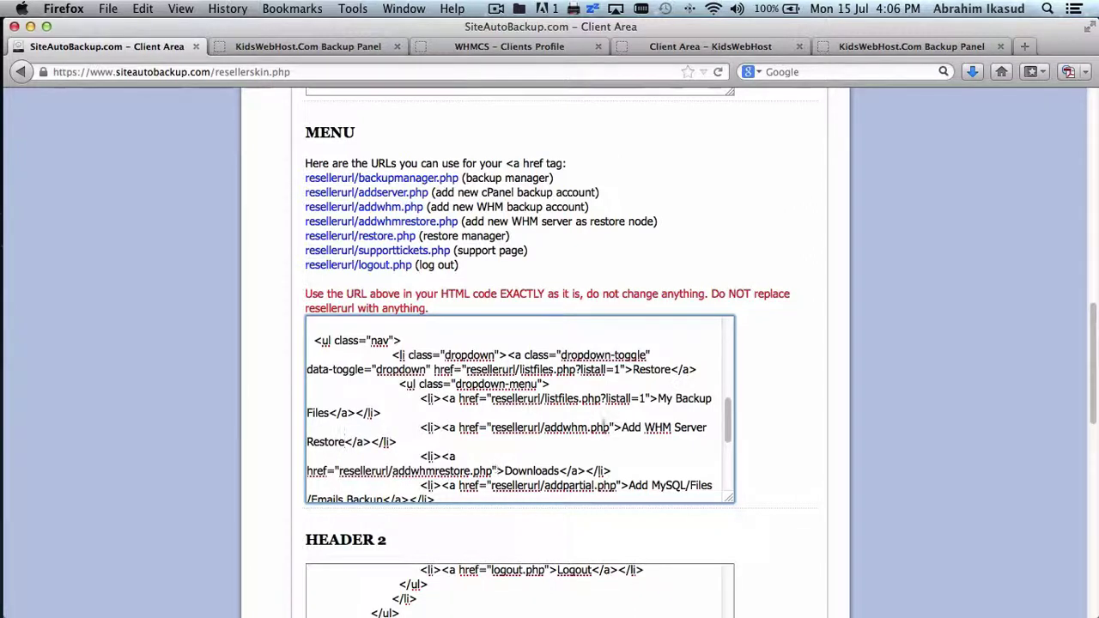
pyautogui.moveTo(490, 427); pyautogui.dragTo(609, 427)
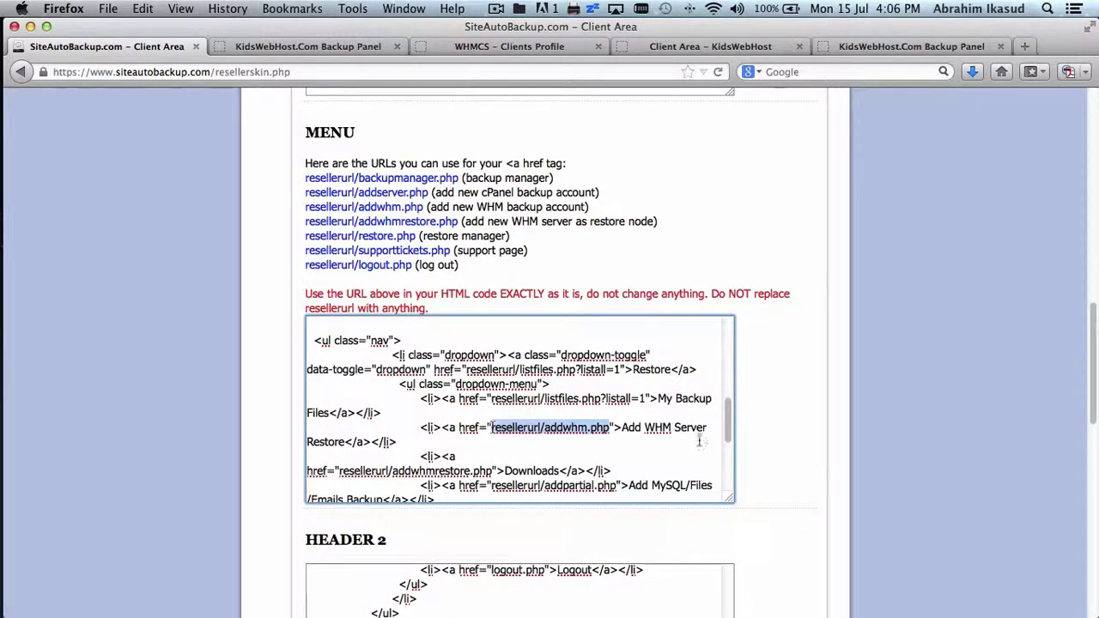
pyautogui.press('super+v')
# - Delete the Downloads and Add MySQL/Files/Emails Backup links from the end of the Restore list
pyautogui.scroll(-3, 699, 440)
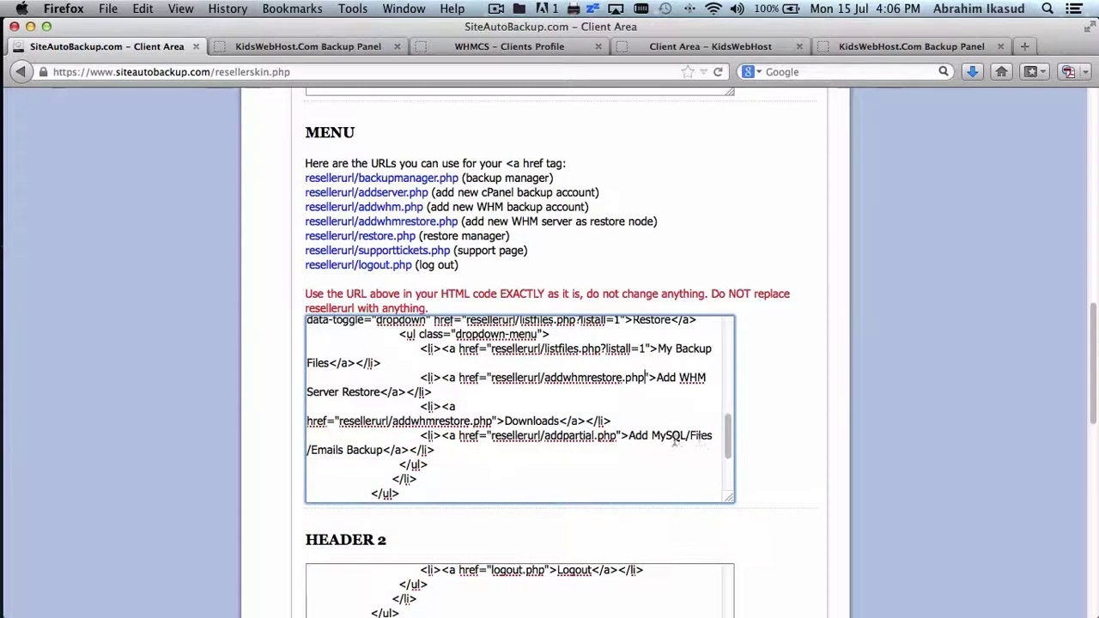
pyautogui.moveTo(419, 405); pyautogui.dragTo(474, 453)
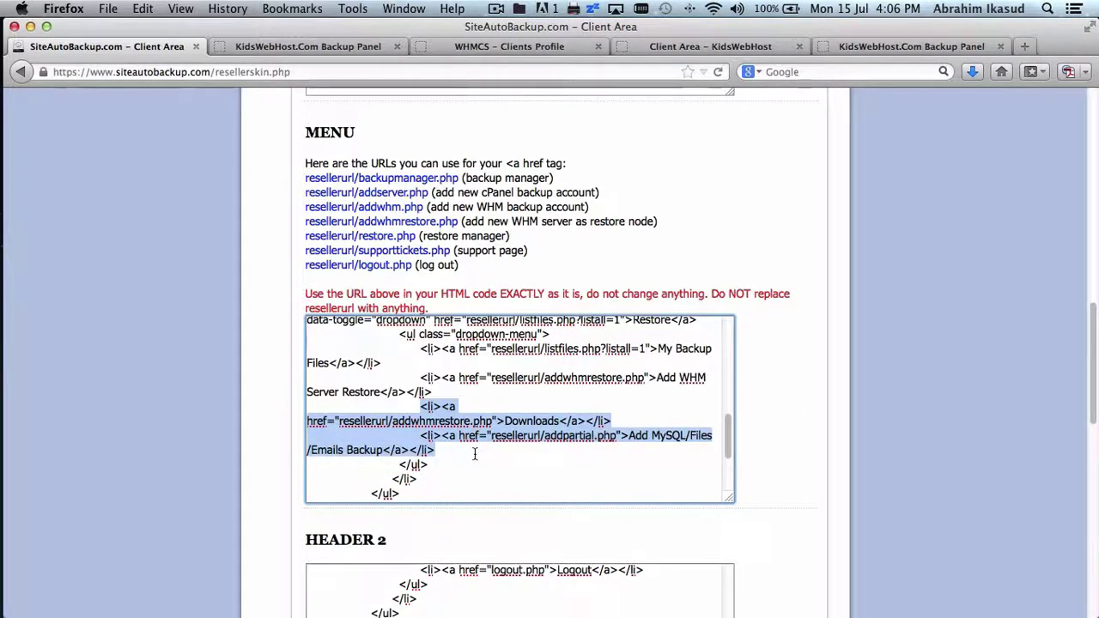
pyautogui.press('BackSpace')
pyautogui.press('super+z')
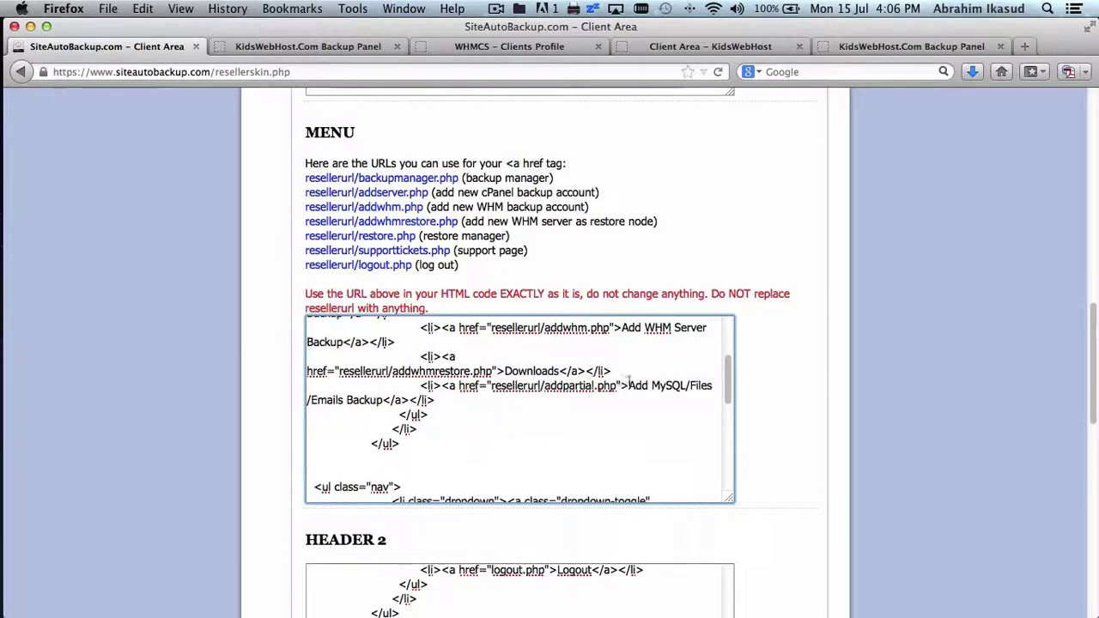
# - Remove the Downloads link and its leftover blank line from the Backup Manager list in the MENU code
pyautogui.tripleClick(629, 371)
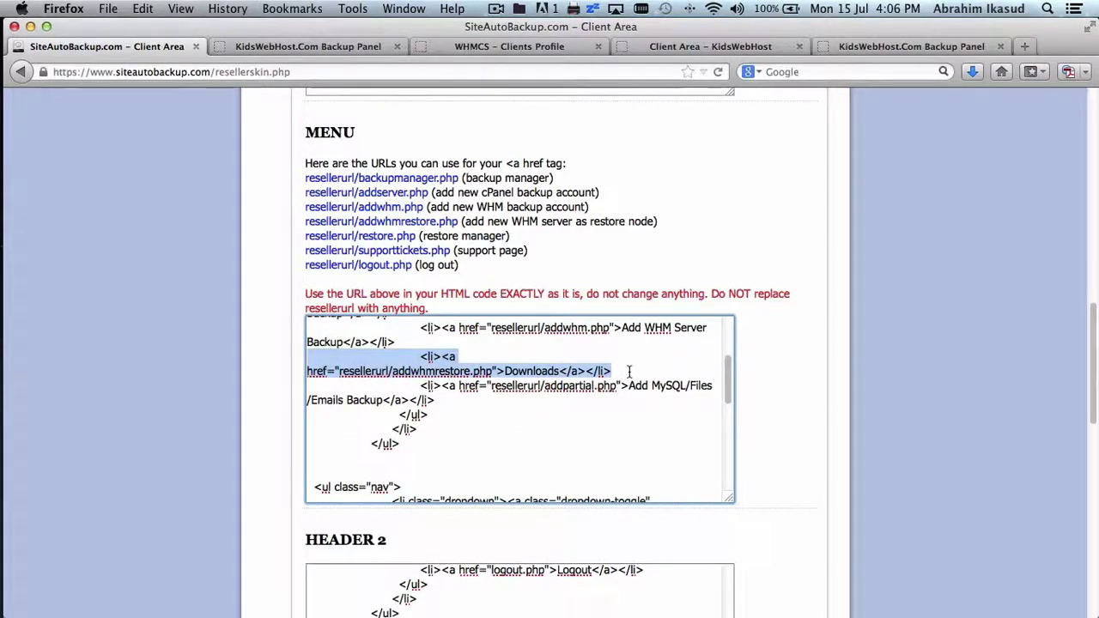
pyautogui.press('BackSpace')
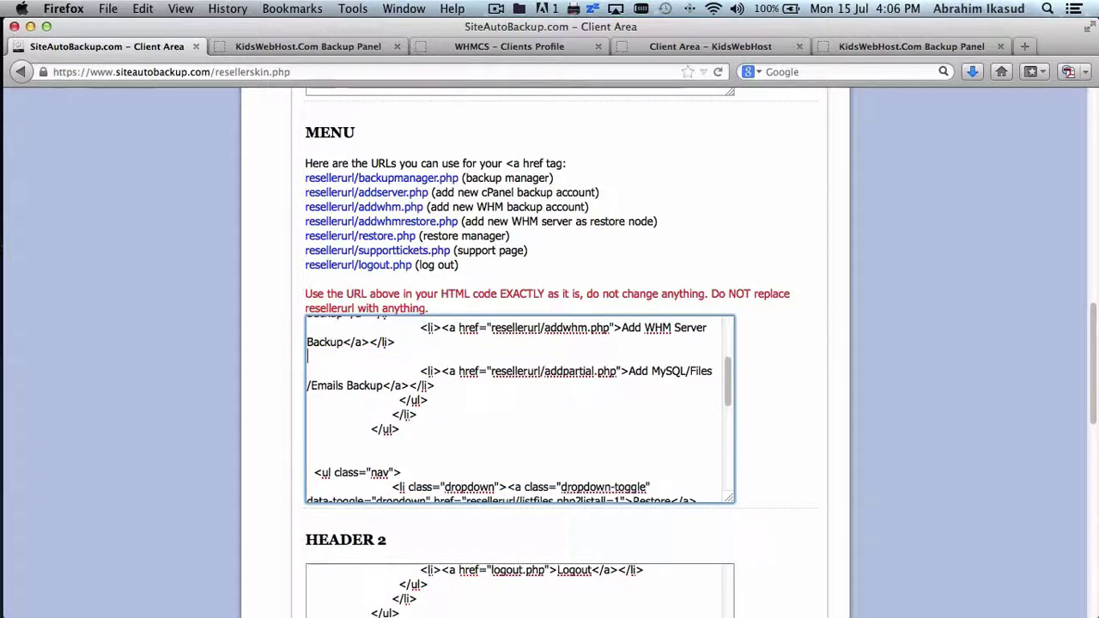
pyautogui.press('BackSpace')
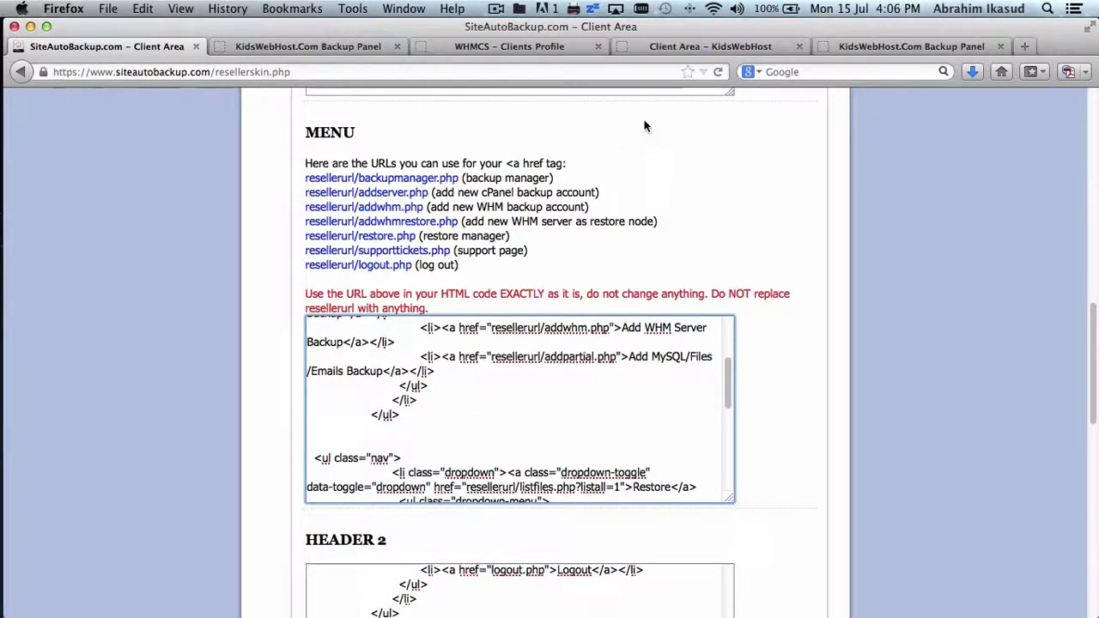
# - Point the Open Ticket link in the MENU code to resellerurl/supporttickets.php and relabel it "Support", matching the existing backup panel's menu
pyautogui.click(912, 47)
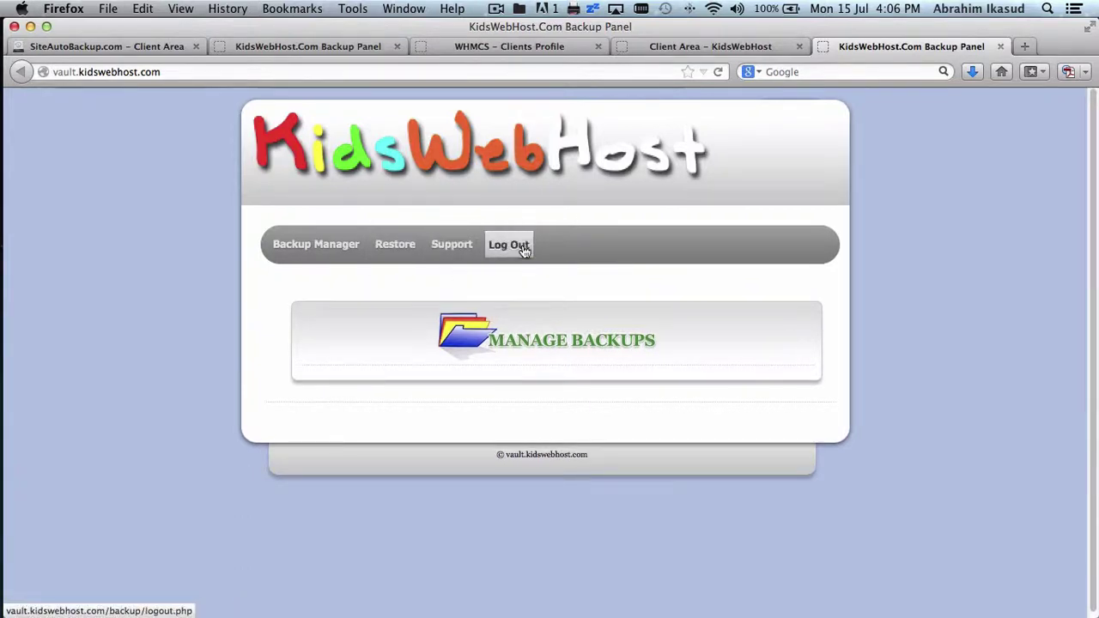
pyautogui.click(674, 47)
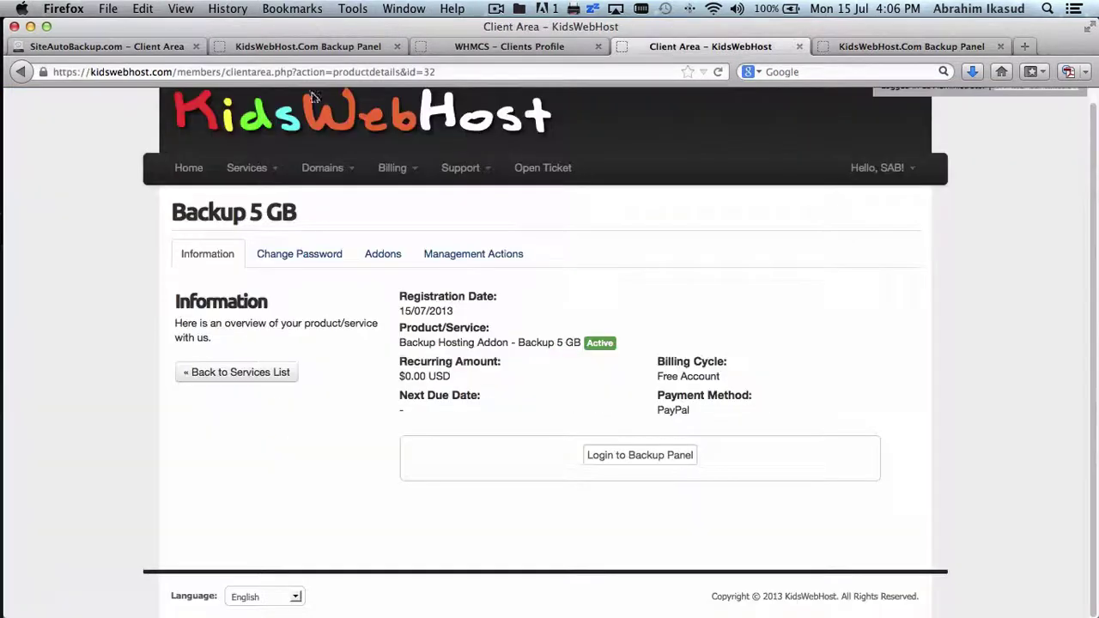
pyautogui.click(107, 49)
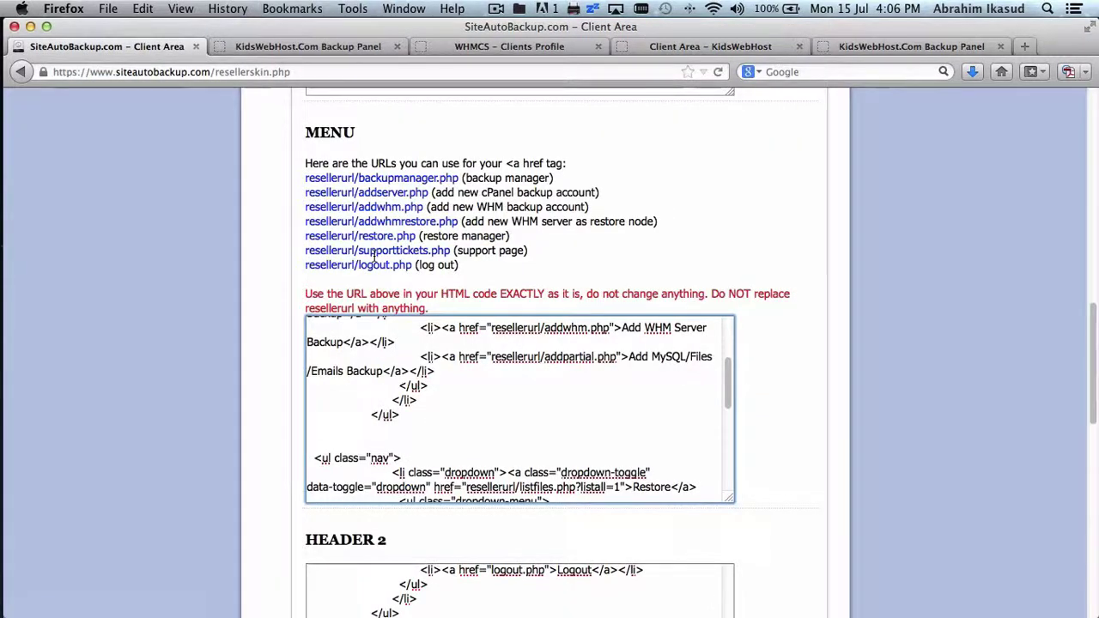
pyautogui.moveTo(305, 250); pyautogui.dragTo(452, 248)
pyautogui.press('super+c')
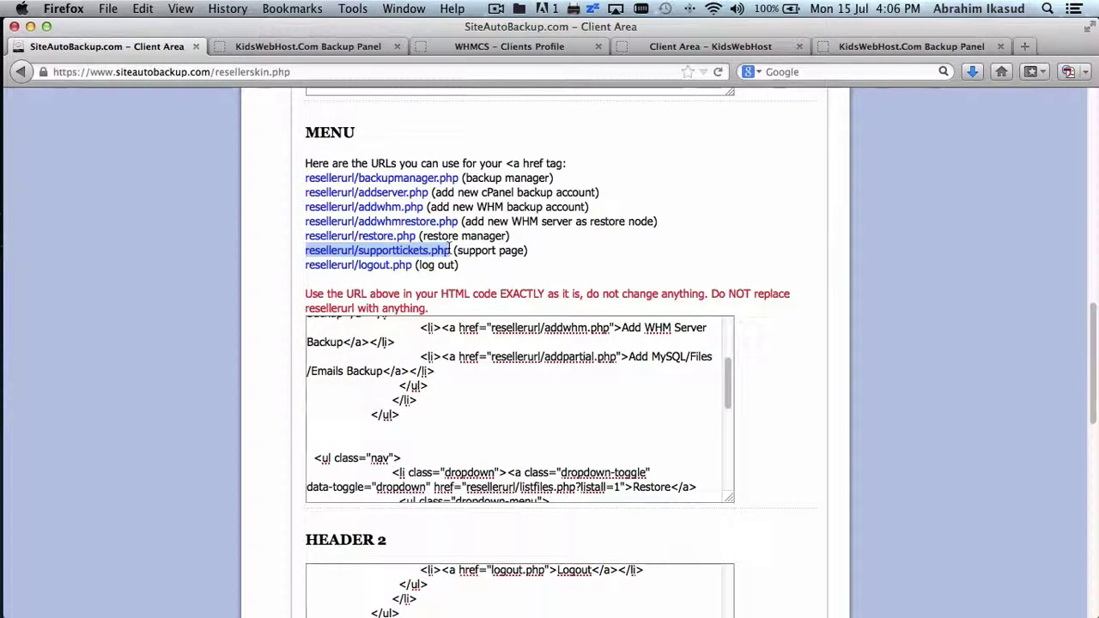
pyautogui.scroll(-5, 534, 427)
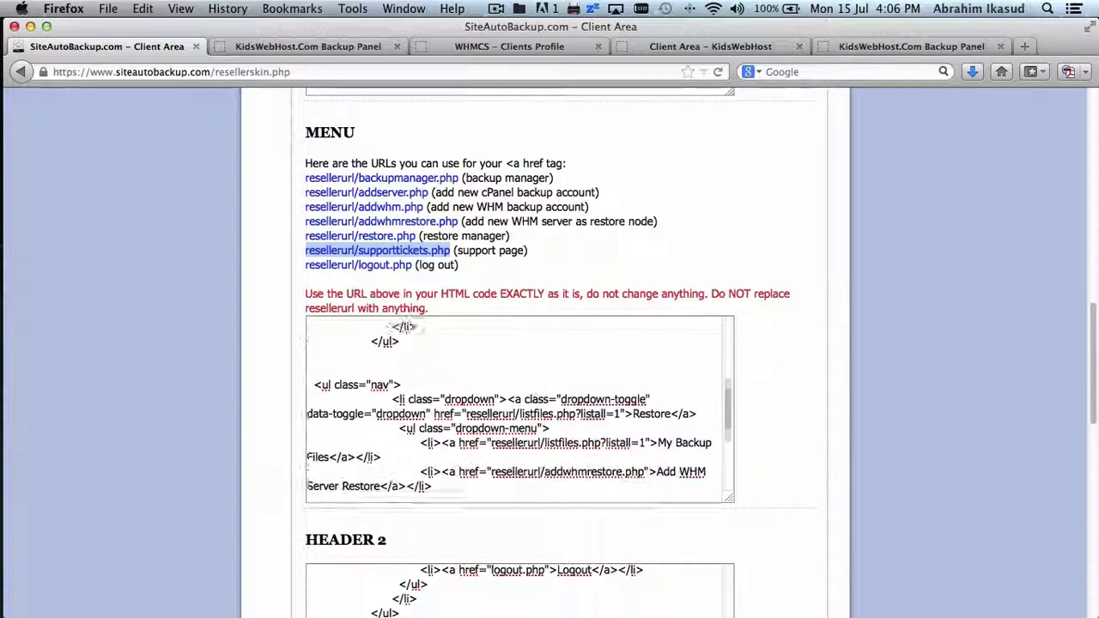
pyautogui.scroll(-2, 534, 427)
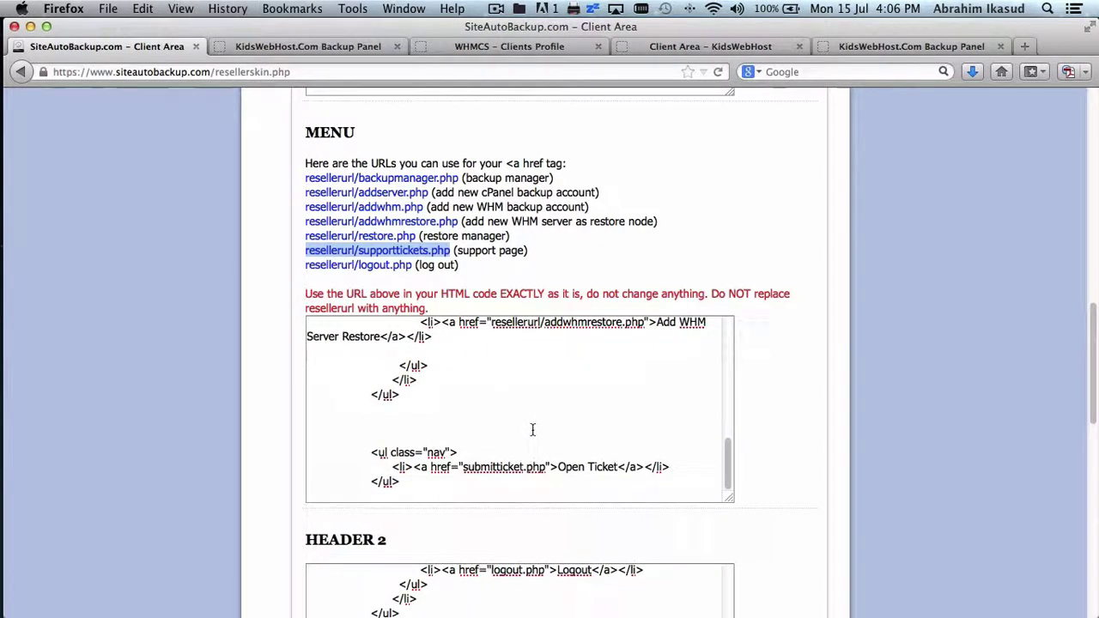
pyautogui.moveTo(547, 466); pyautogui.dragTo(464, 468)
pyautogui.press('super+v')
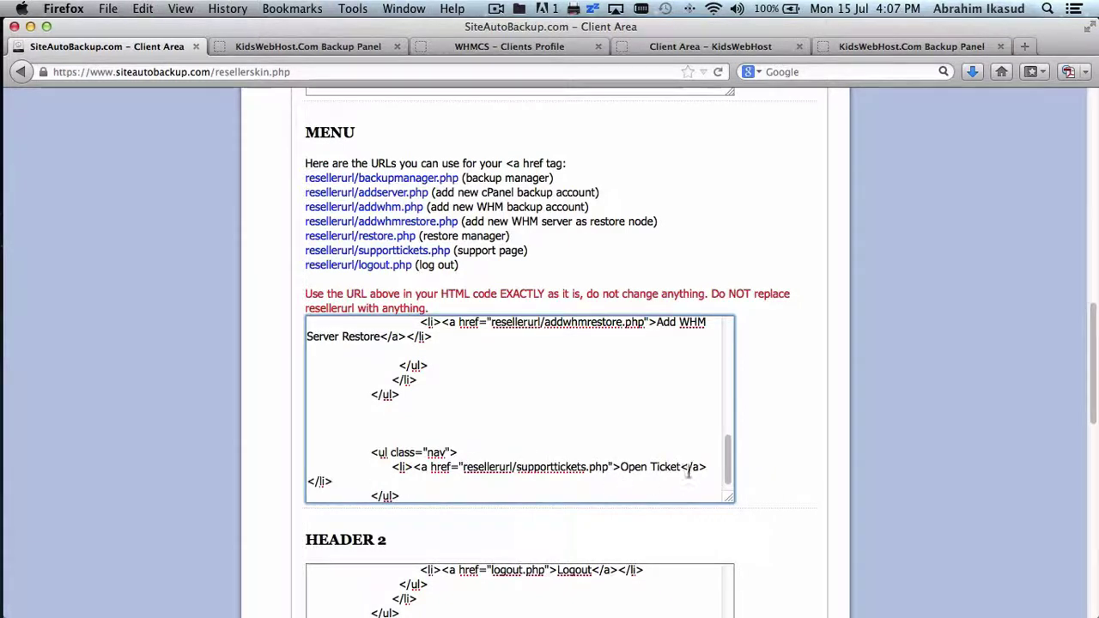
pyautogui.moveTo(680, 466); pyautogui.dragTo(619, 466)
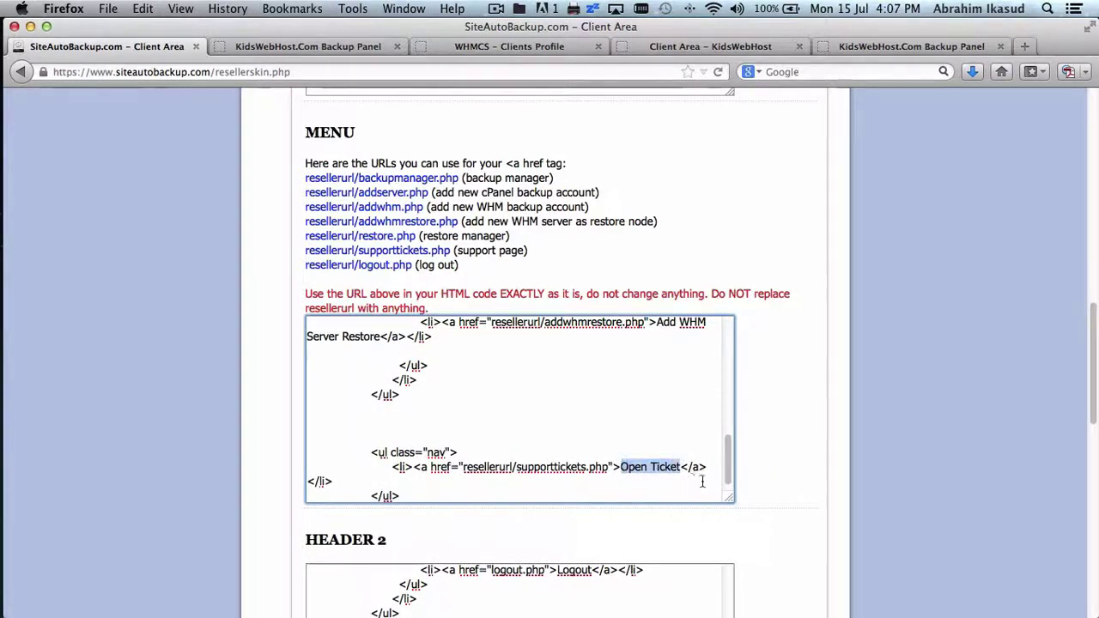
pyautogui.write('Support')
# - Duplicate the Support link's complete ul nav block below the original at the end of the MENU code
pyautogui.scroll(-3, 549, 490)
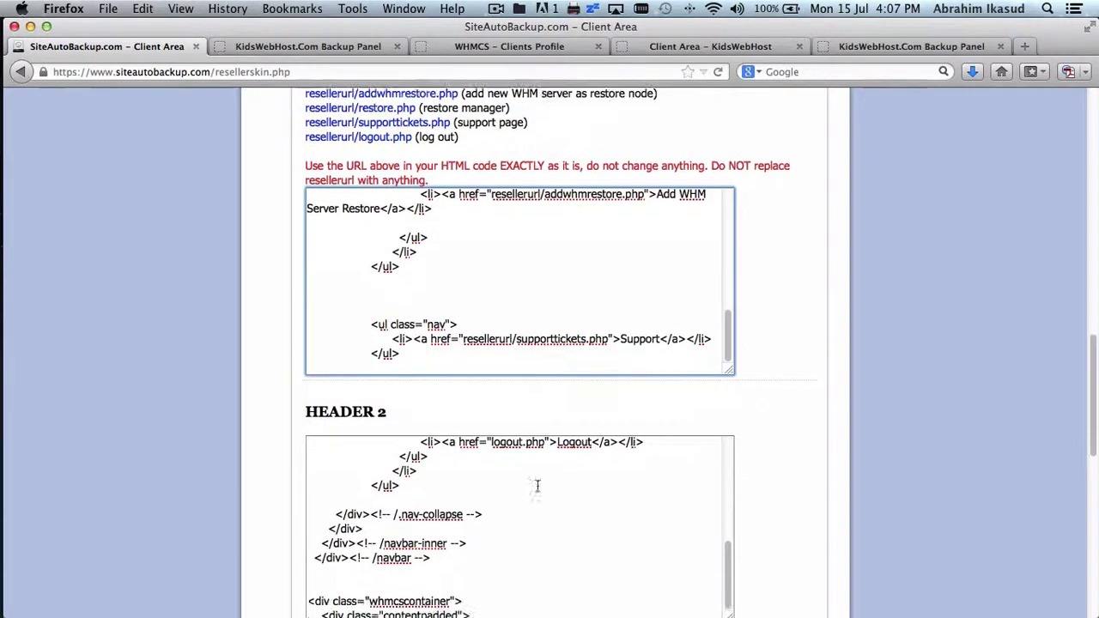
pyautogui.moveTo(400, 353); pyautogui.dragTo(293, 326)
pyautogui.press('super+c')
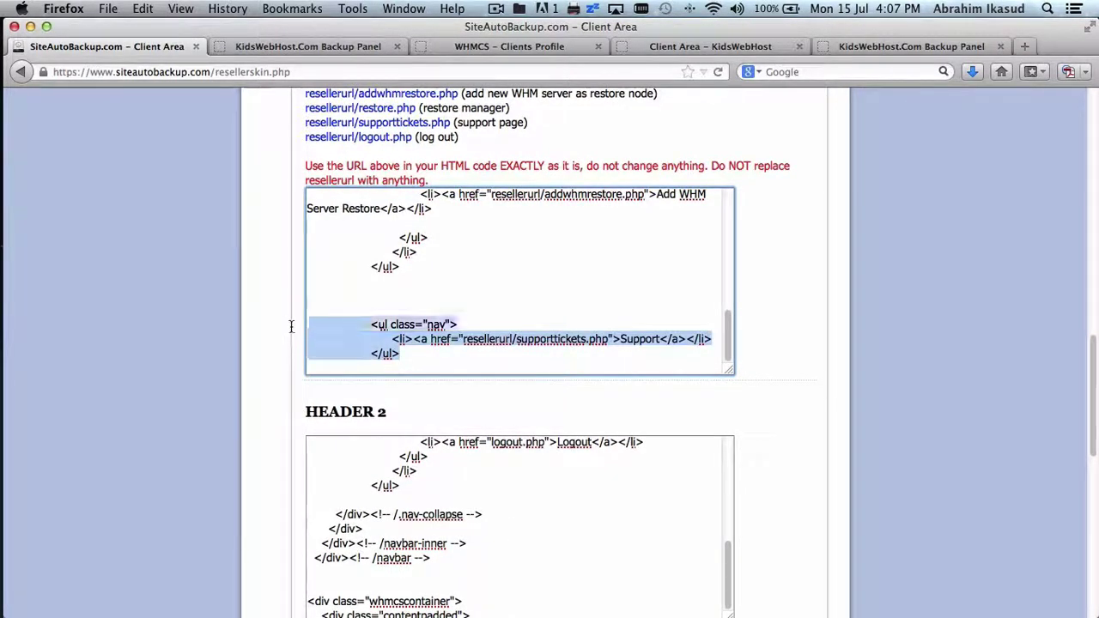
pyautogui.click(409, 362)
pyautogui.press('Return')
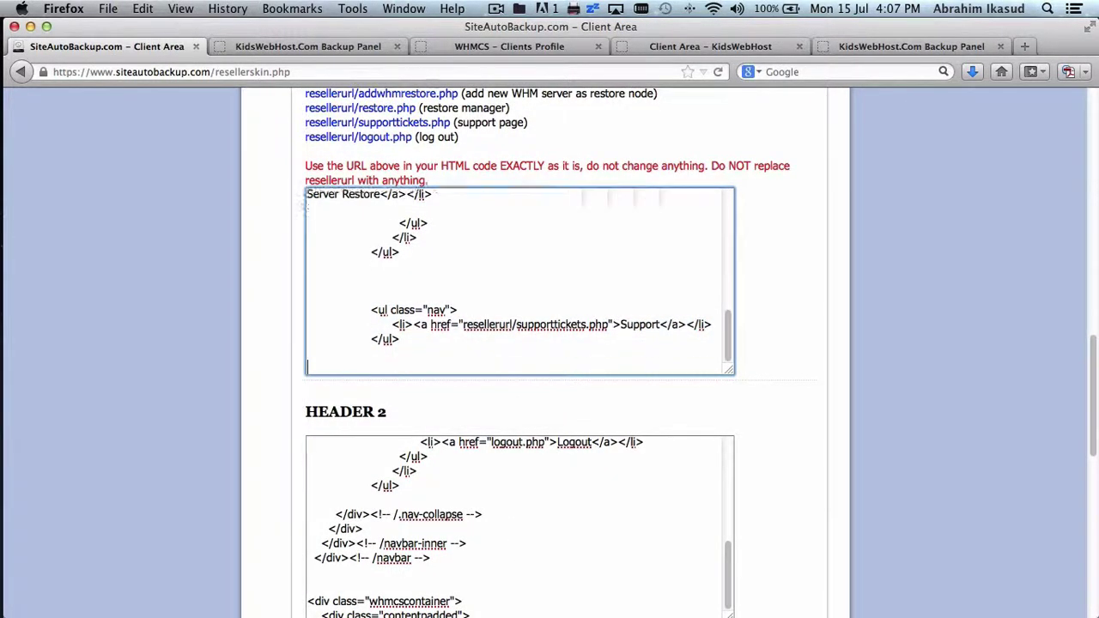
pyautogui.press('super+v')
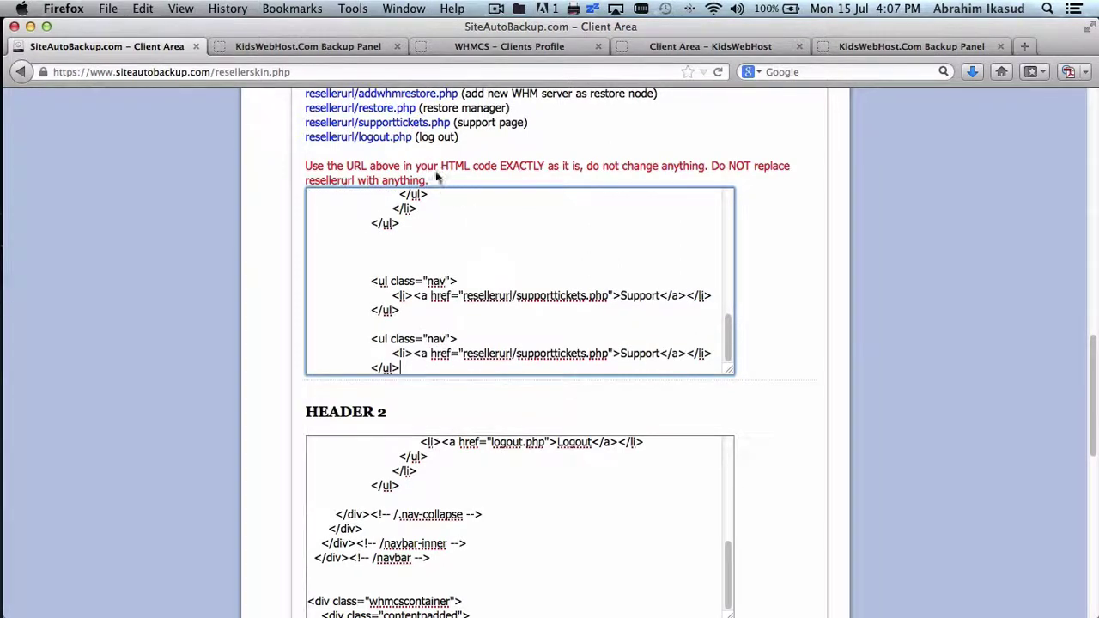
# - Set the duplicated Support link's address to resellerurl/logout.php and relabel it "Logout"
pyautogui.moveTo(411, 138); pyautogui.dragTo(331, 138)
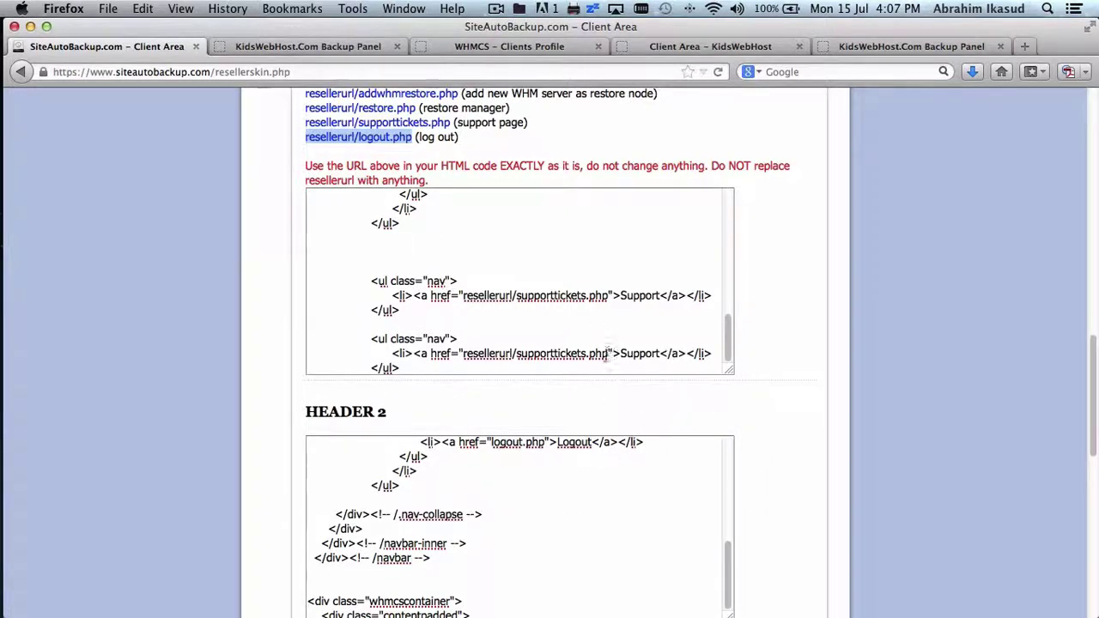
pyautogui.scroll(-1, 605, 326)
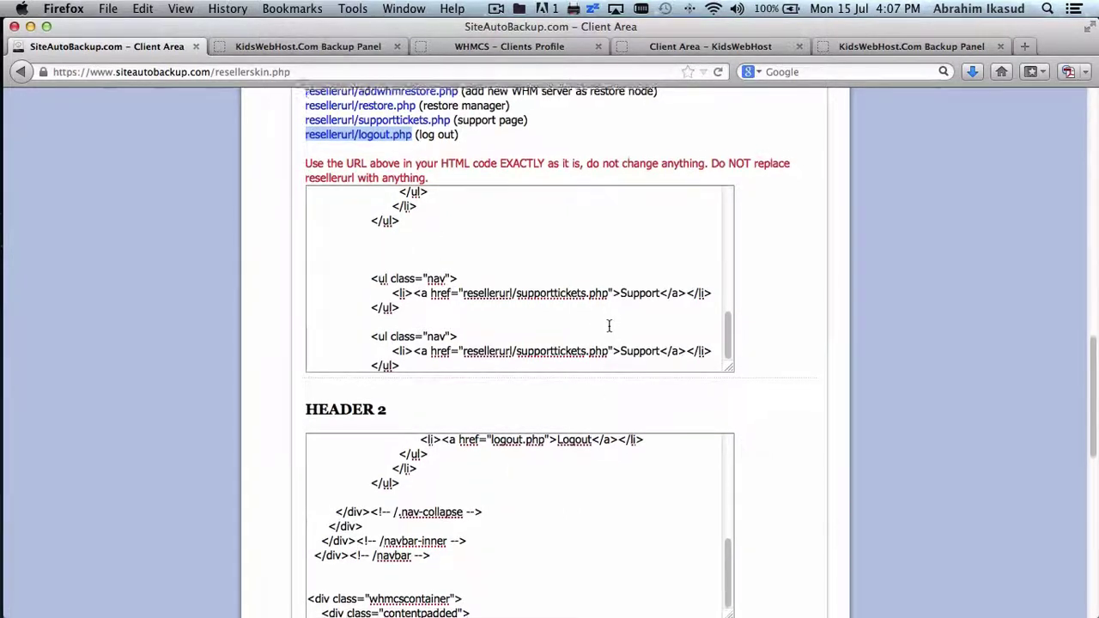
pyautogui.moveTo(607, 344); pyautogui.dragTo(461, 344)
pyautogui.write('resellerurl/logout.php')
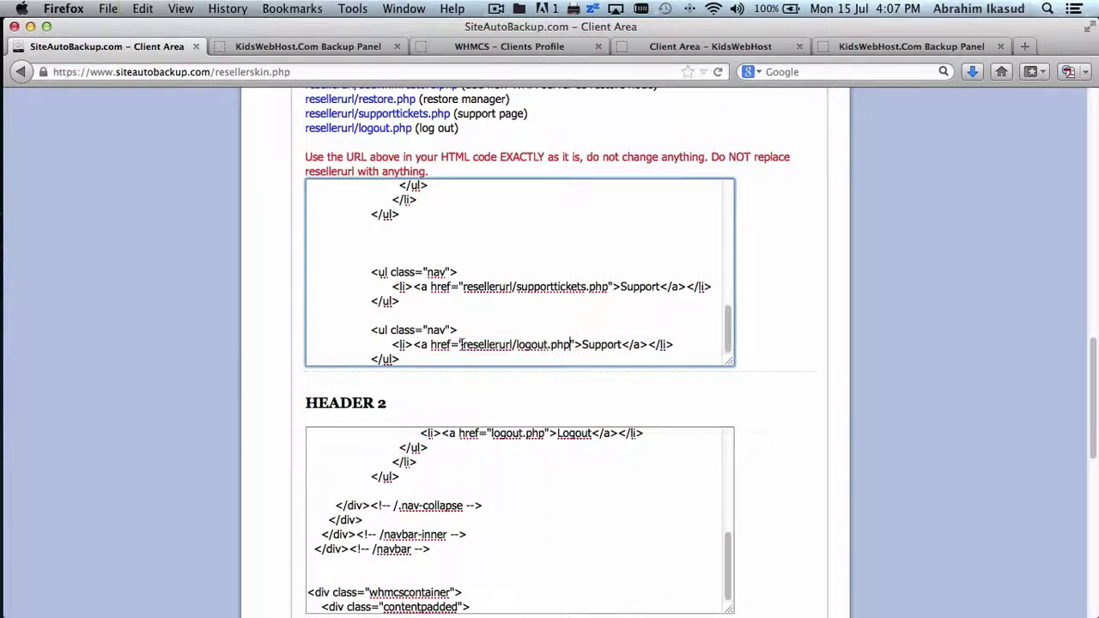
pyautogui.click(619, 344)
pyautogui.press('BackSpace')
pyautogui.press('BackSpace')
pyautogui.press('BackSpace')
pyautogui.press('BackSpace')
pyautogui.press('BackSpace')
pyautogui.press('BackSpace')
pyautogui.press('BackSpace')
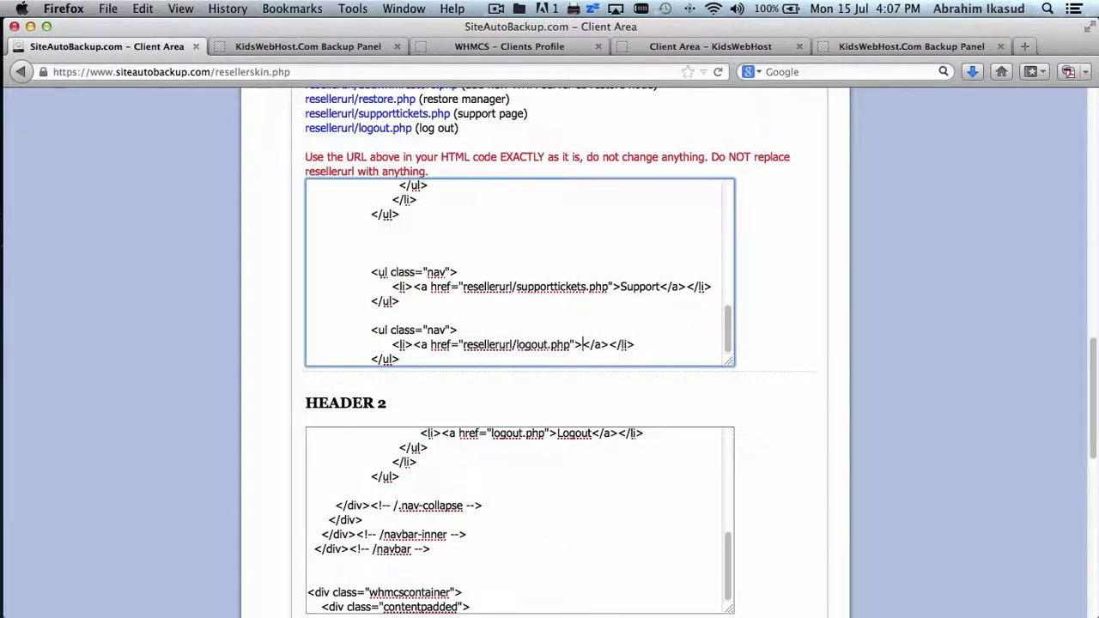
pyautogui.write('Logout')
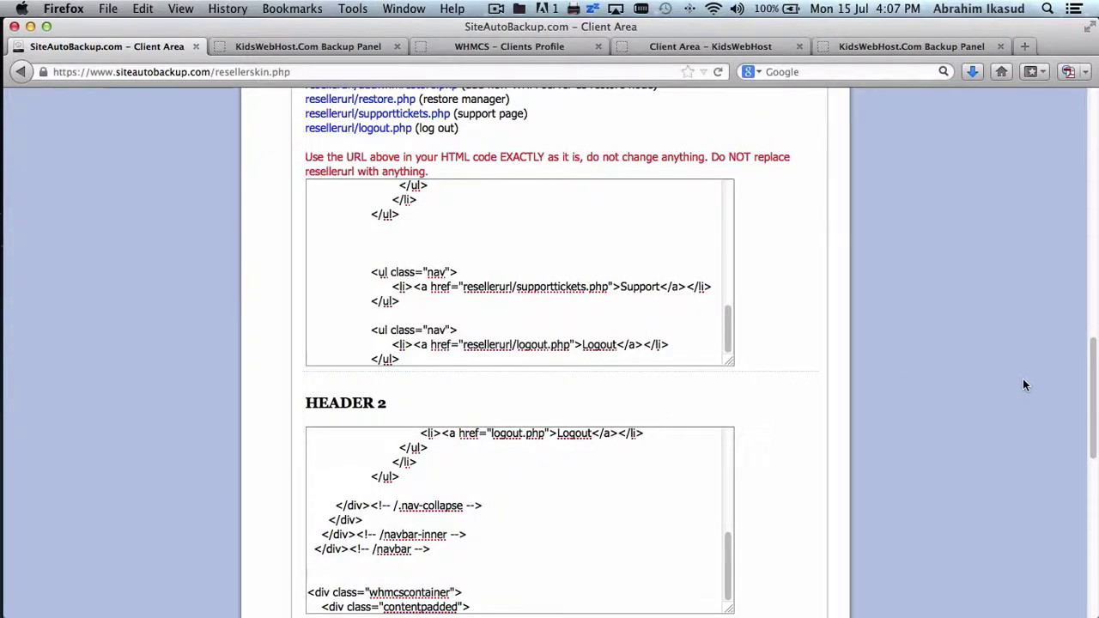
# - Save the custom skin and open the preview of the updated version
pyautogui.scroll(-10, 1022, 382)
pyautogui.click(534, 473)
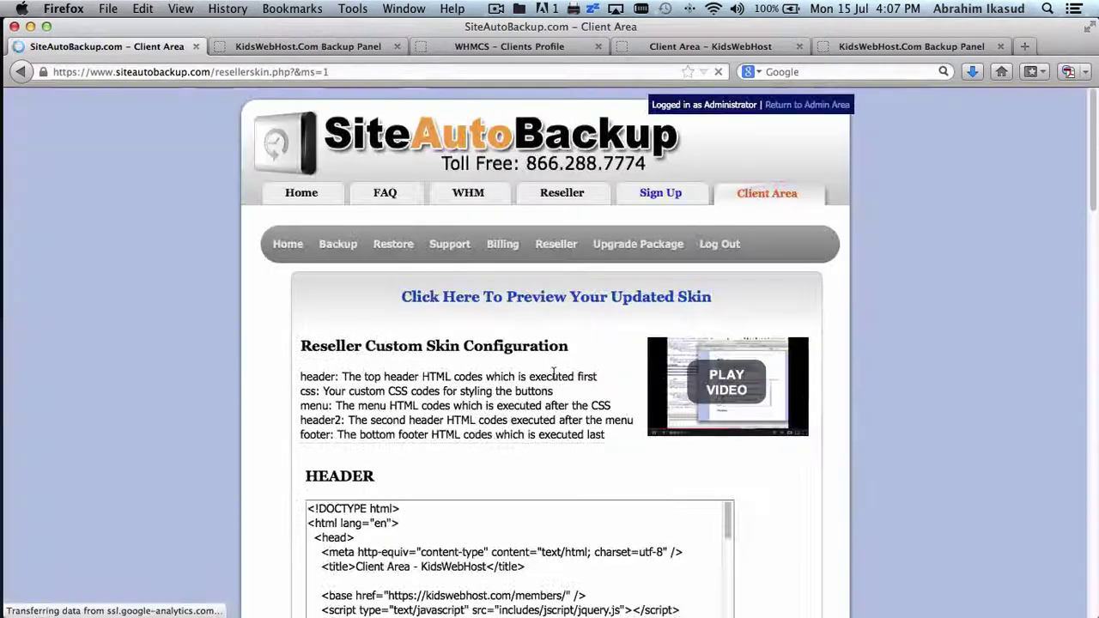
pyautogui.click(507, 303)
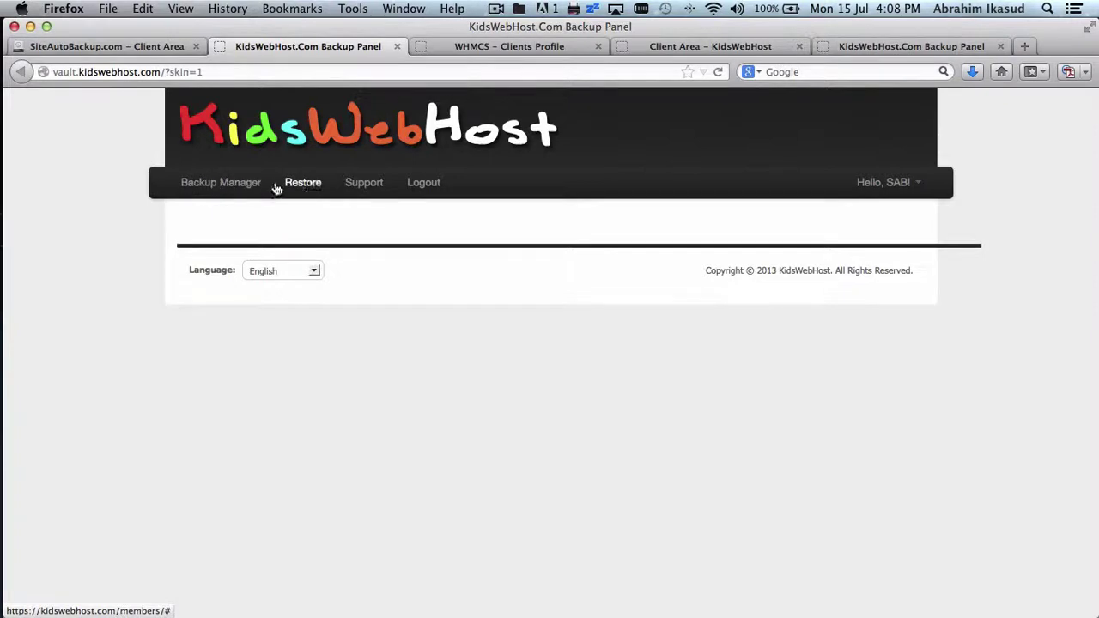
# - Check the Backup Manager and Restore submenus in the skin preview
pyautogui.click(243, 187)
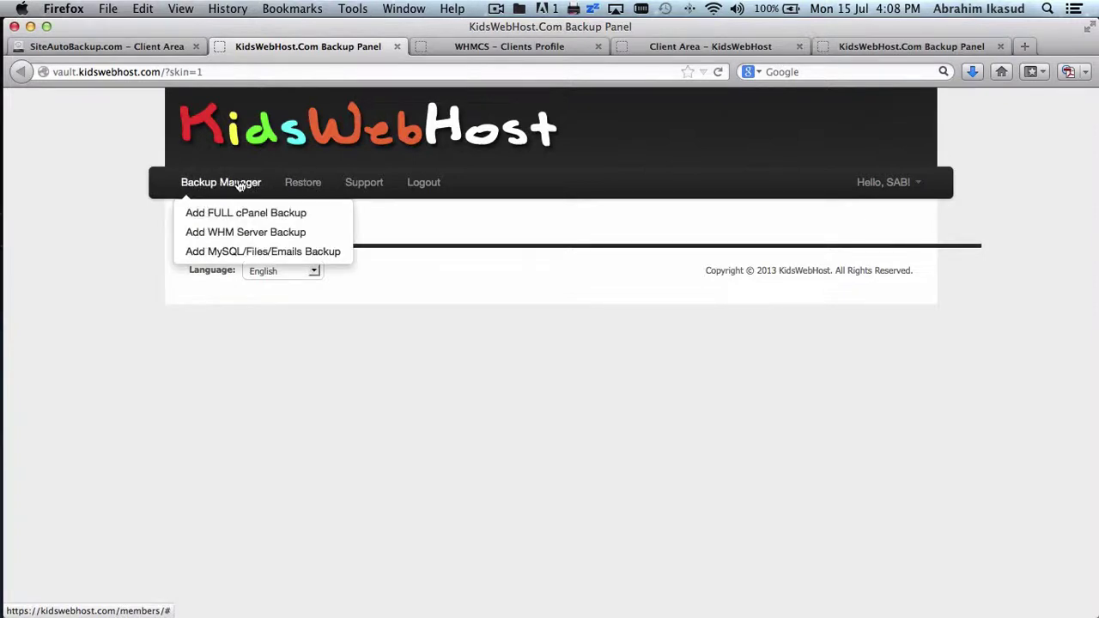
pyautogui.click(304, 188)
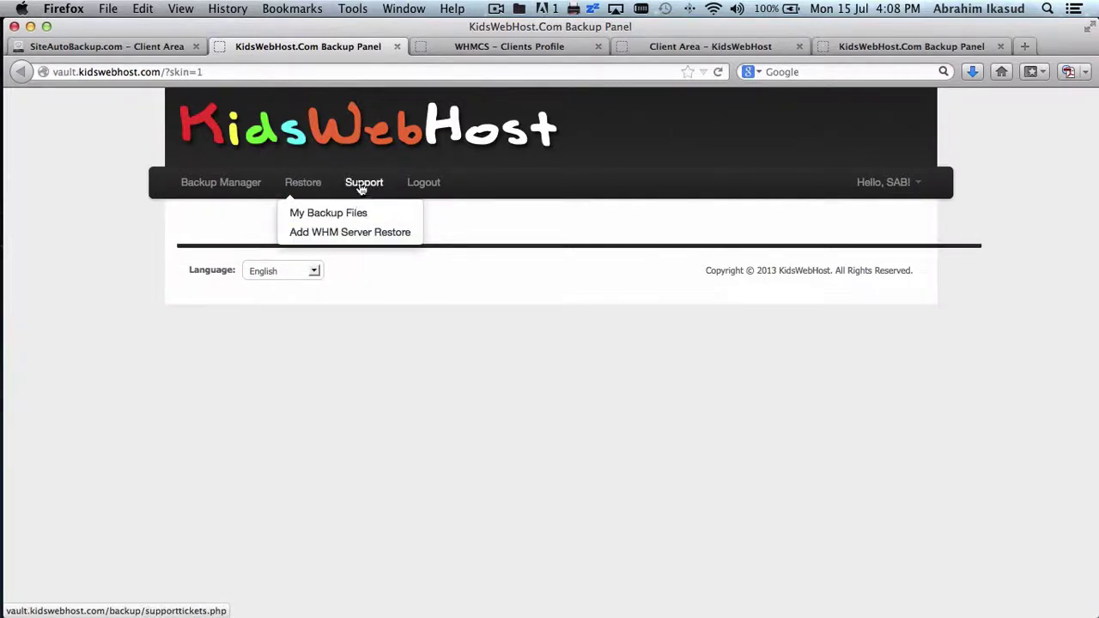
pyautogui.click(220, 186)
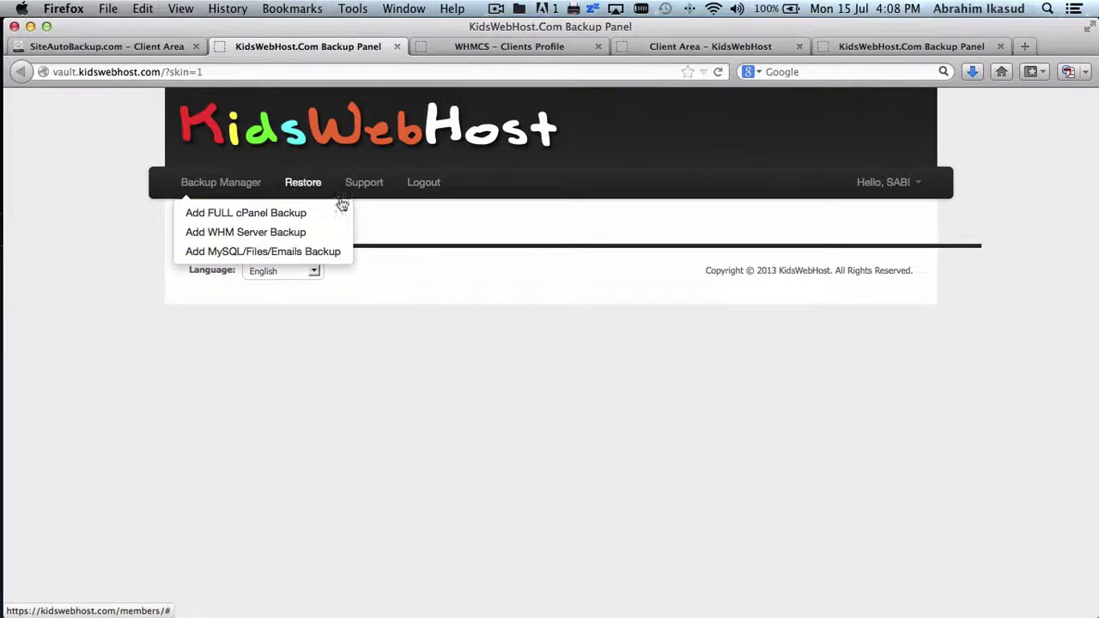
pyautogui.click(451, 252)
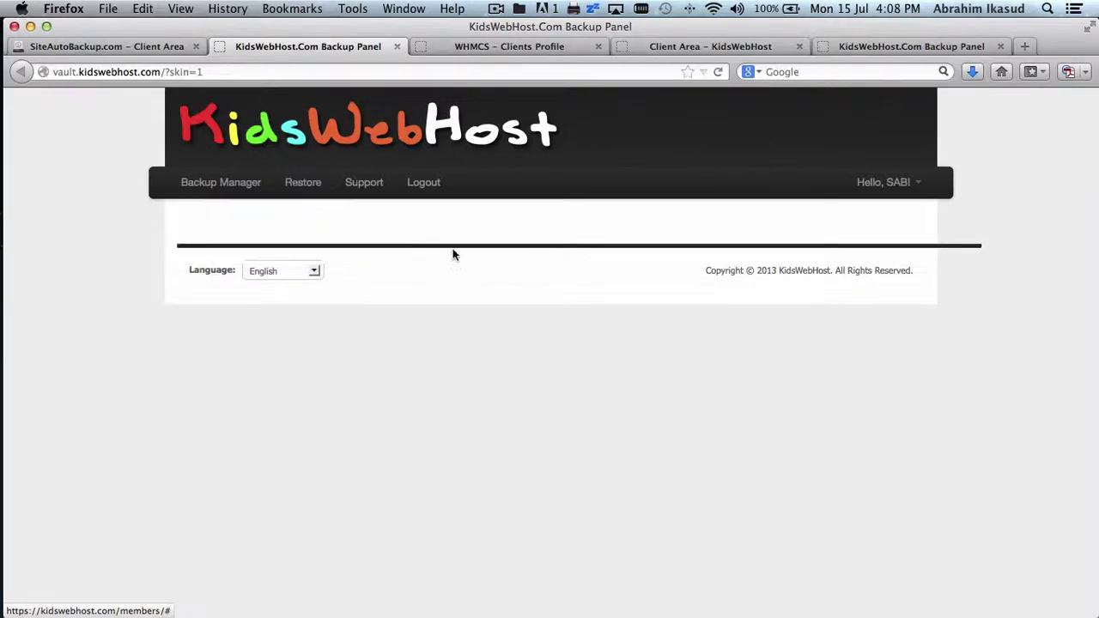
# - Enable "Make this skin LIVE!" for the custom skin, save it and look over the reloaded configuration page
pyautogui.click(110, 48)
pyautogui.scroll(-5, 848, 410)
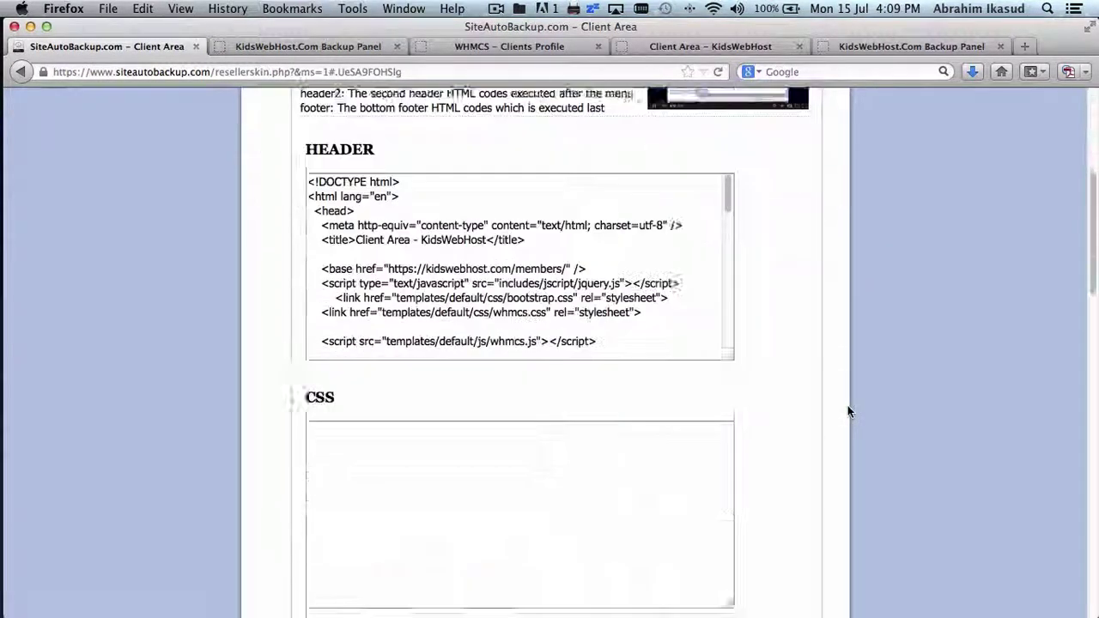
pyautogui.scroll(-10, 847, 409)
pyautogui.scroll(-5, 712, 468)
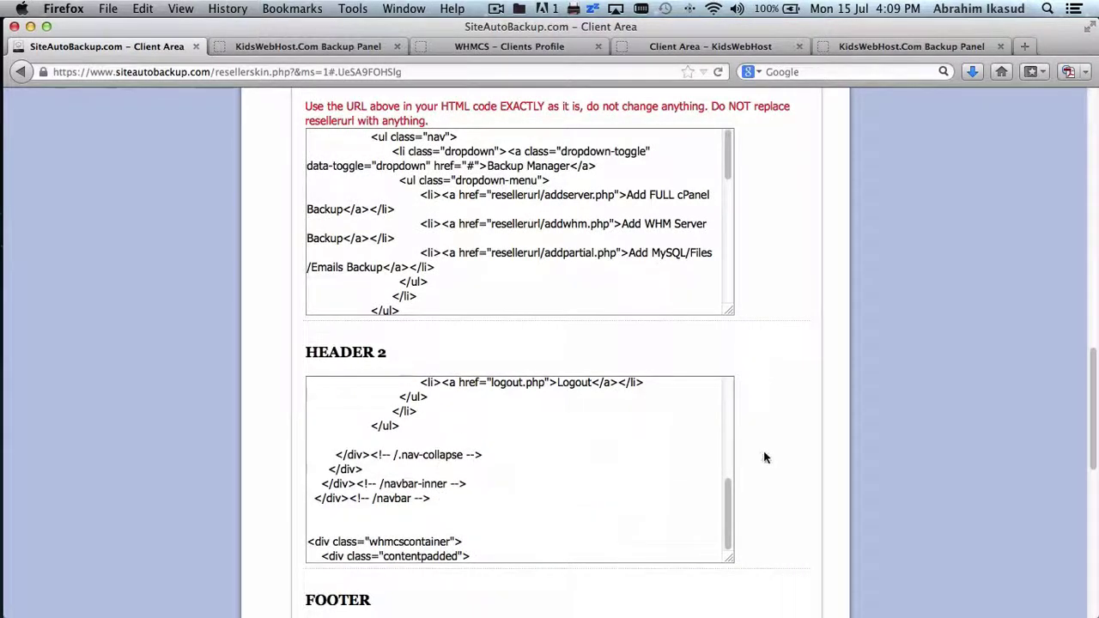
pyautogui.scroll(-10, 765, 453)
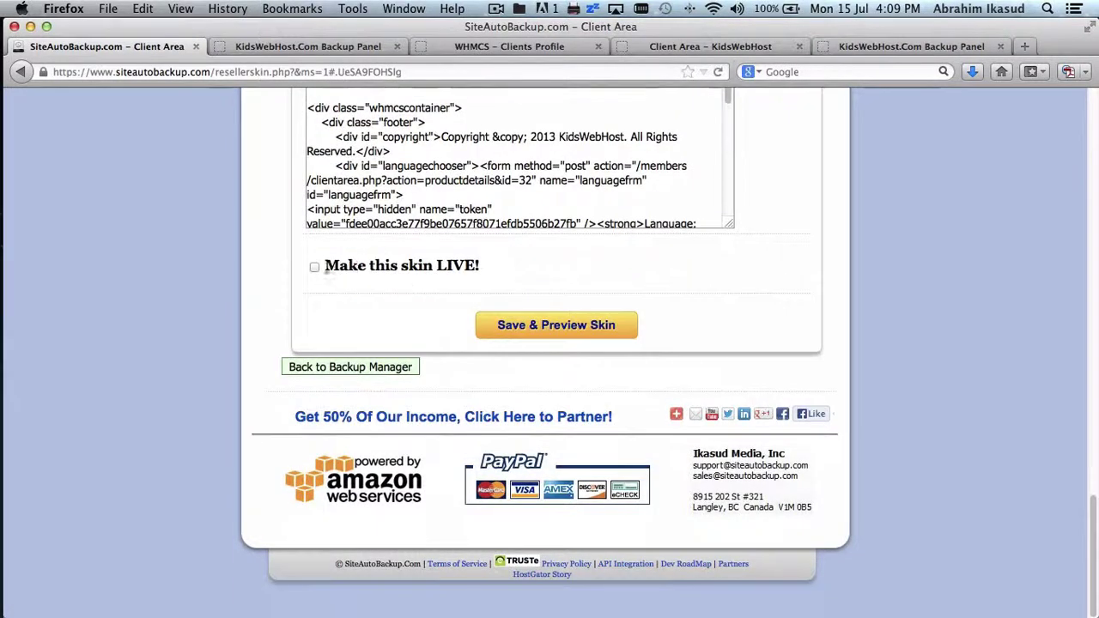
pyautogui.click(314, 267)
pyautogui.click(558, 324)
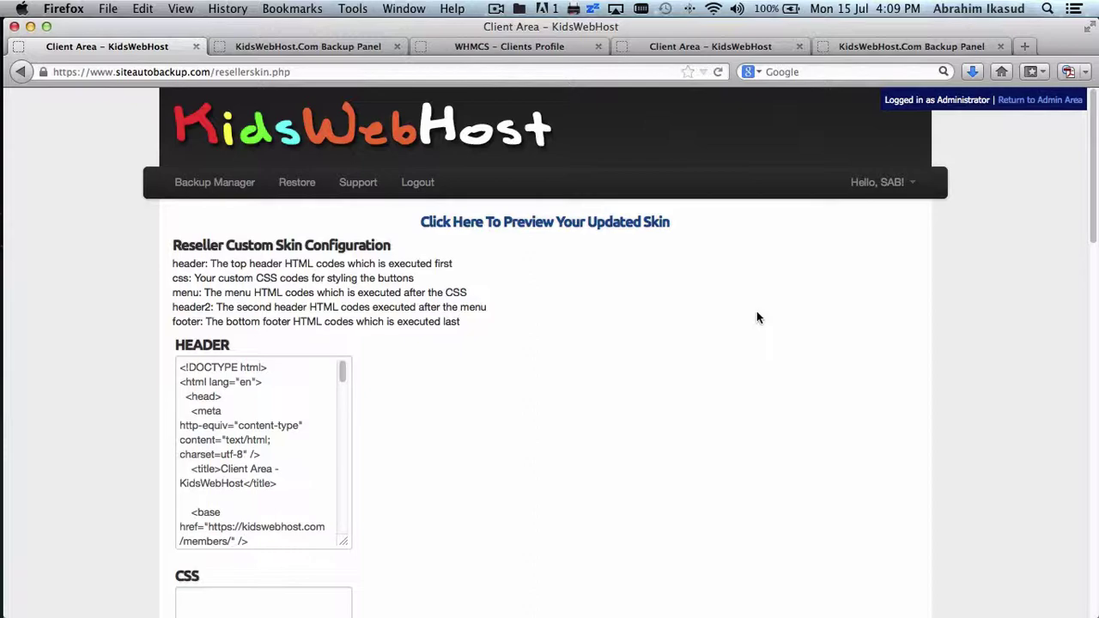
pyautogui.scroll(-15, 756, 313)
pyautogui.scroll(-10, 756, 318)
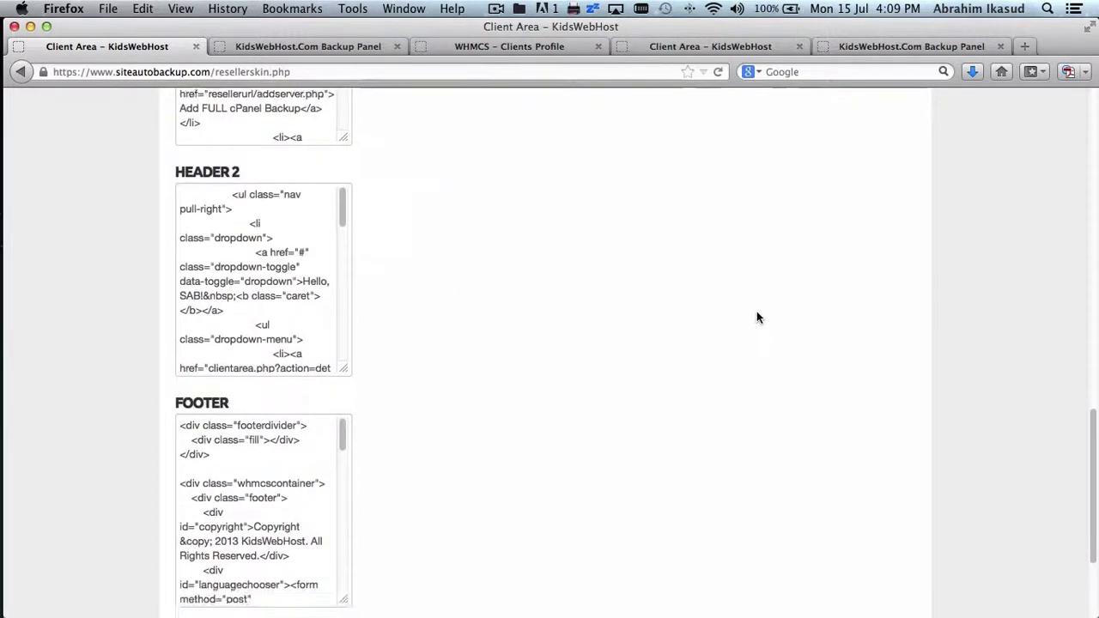
pyautogui.scroll(20, 756, 318)
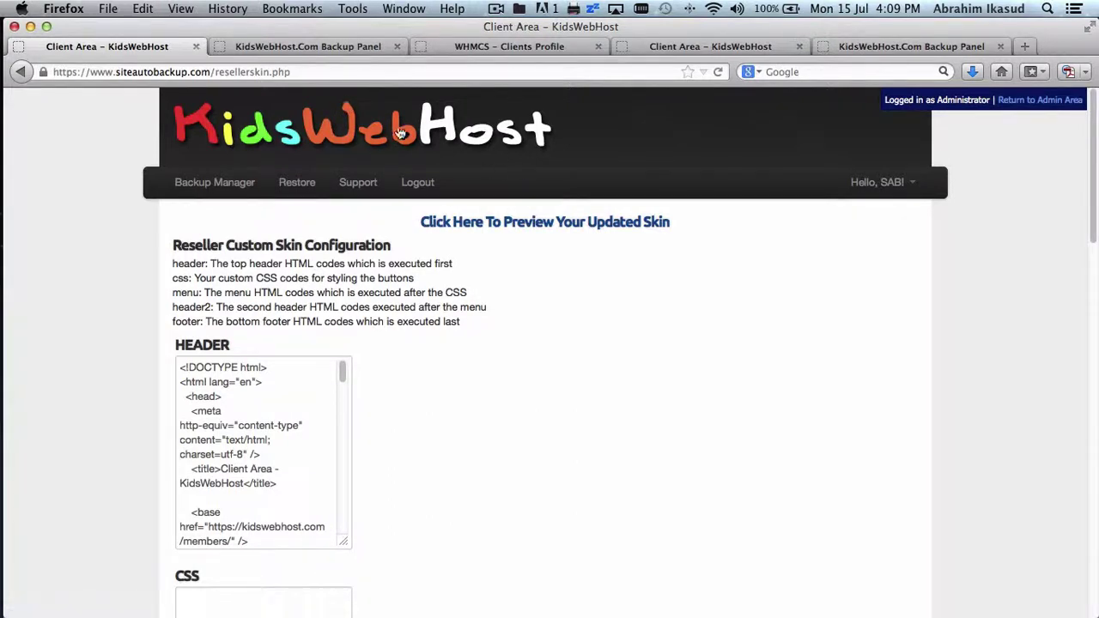
# - Close the skin configuration page, the skin preview and the old backup panel, keeping the KidsWebHost client area open
pyautogui.click(195, 48)
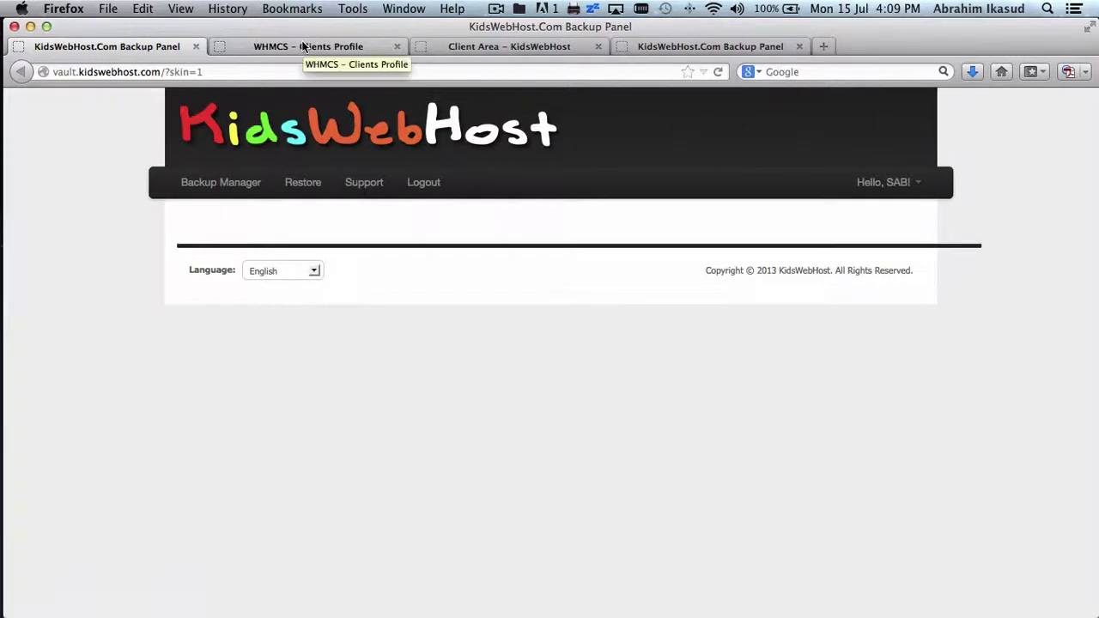
pyautogui.click(194, 47)
pyautogui.click(253, 47)
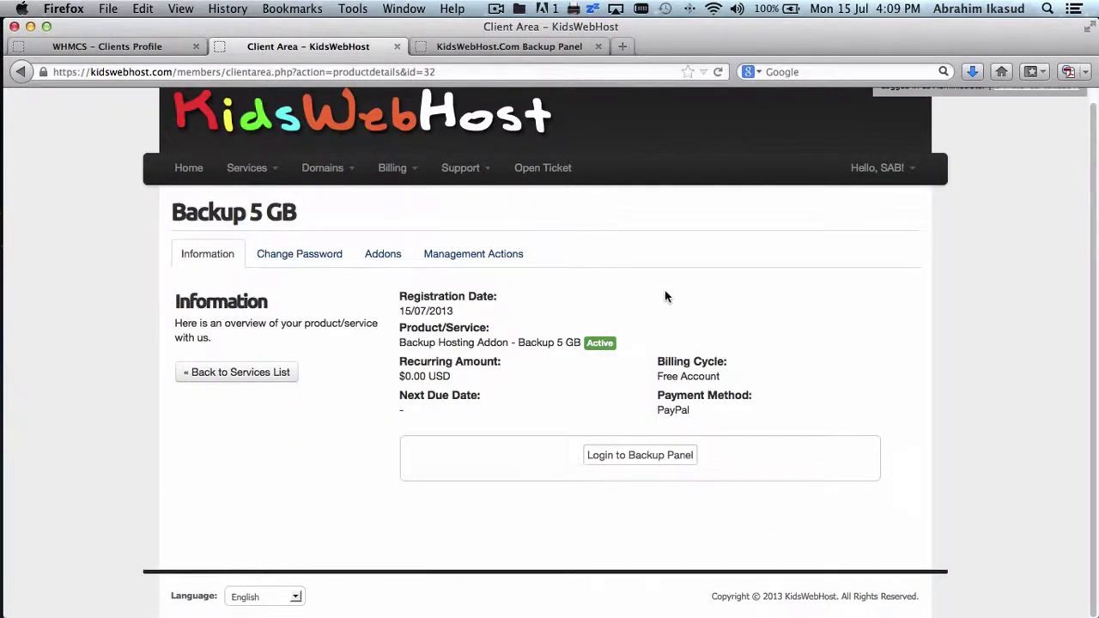
pyautogui.click(598, 47)
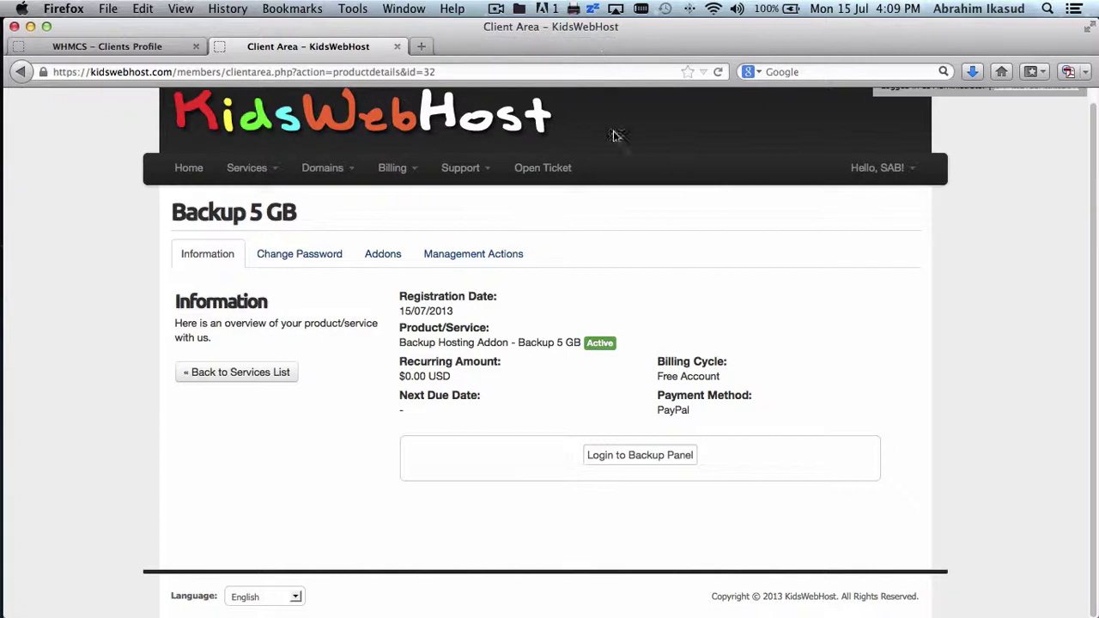
# - Log in to the backup panel from the Backup 5 GB product page, accepting the unencrypted connection, and check the Backup Manager submenu
pyautogui.click(636, 457)
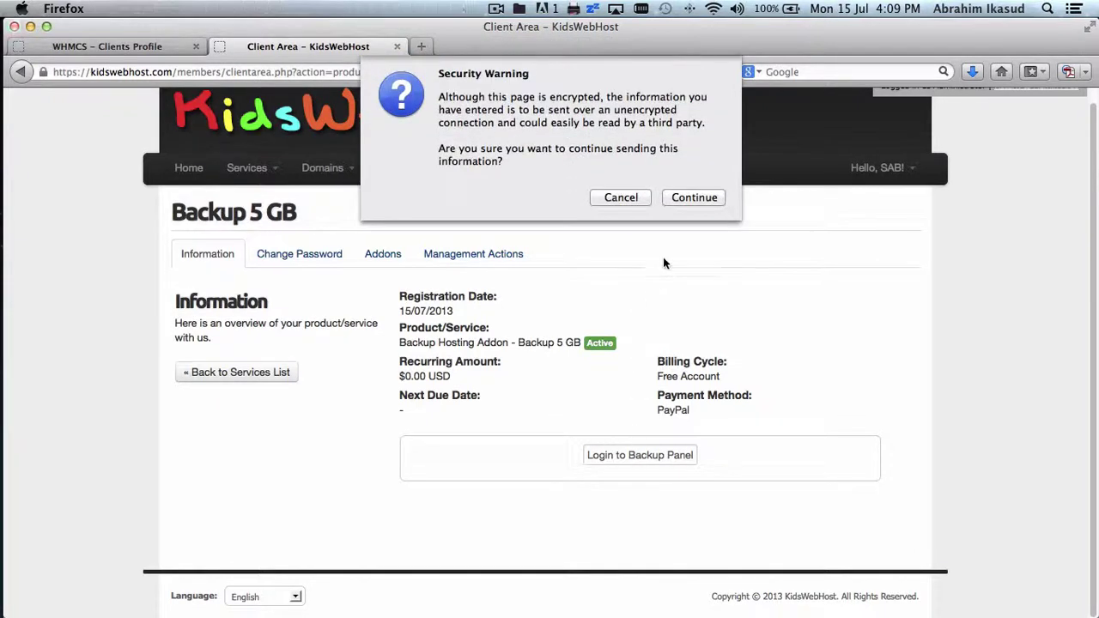
pyautogui.click(693, 193)
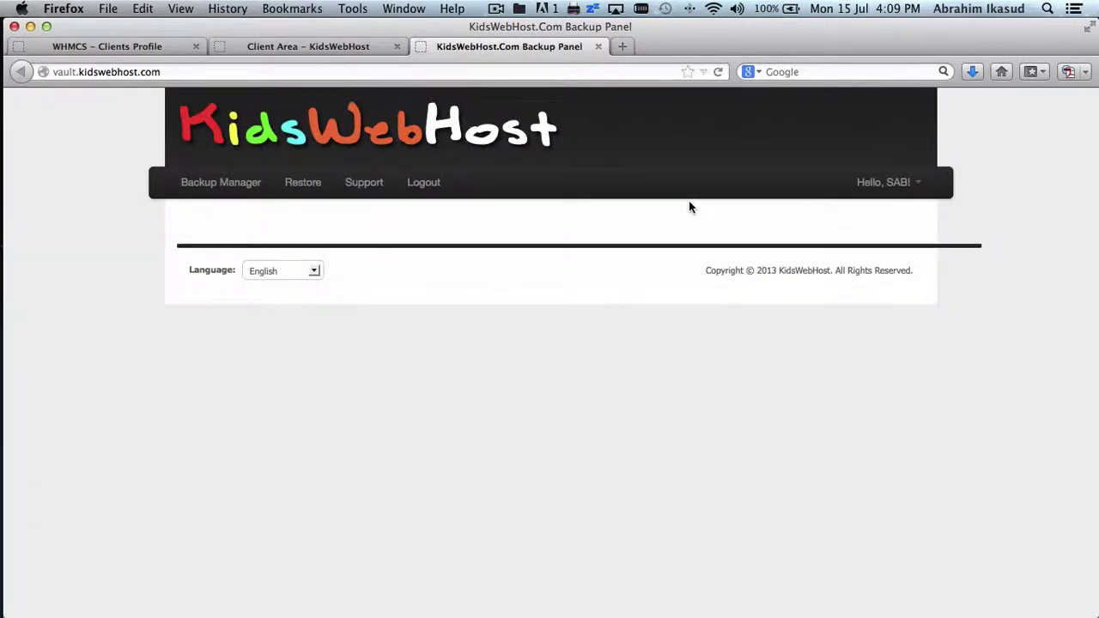
pyautogui.click(240, 183)
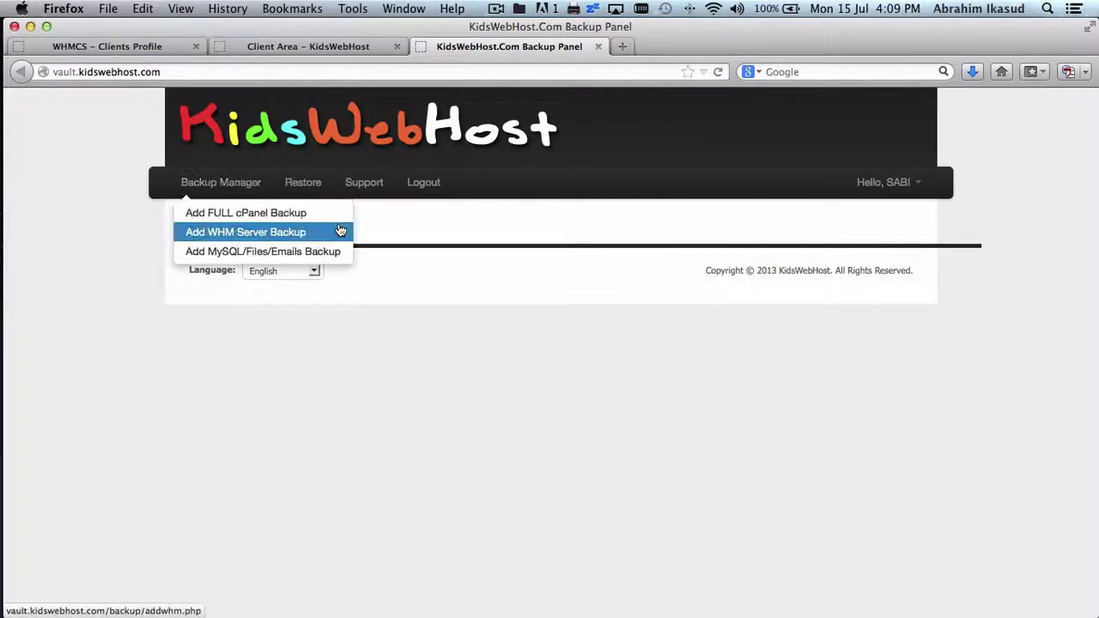
# - Open the Add FULL cPanel Backup page and look over its whole form, including the backup schedule options
pyautogui.click(300, 219)
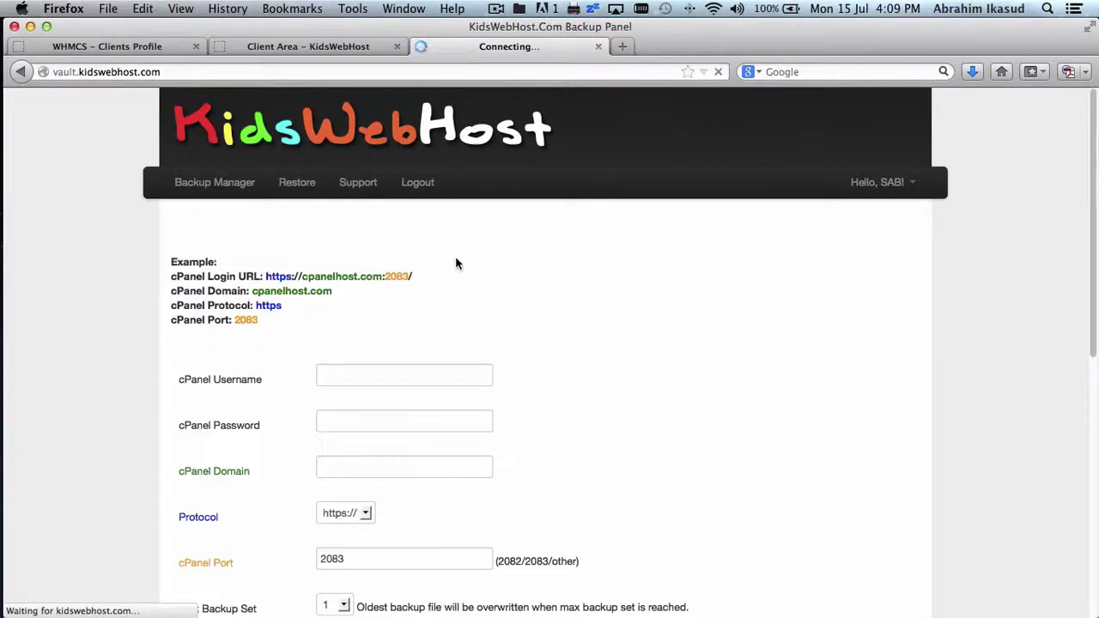
pyautogui.scroll(-10, 455, 263)
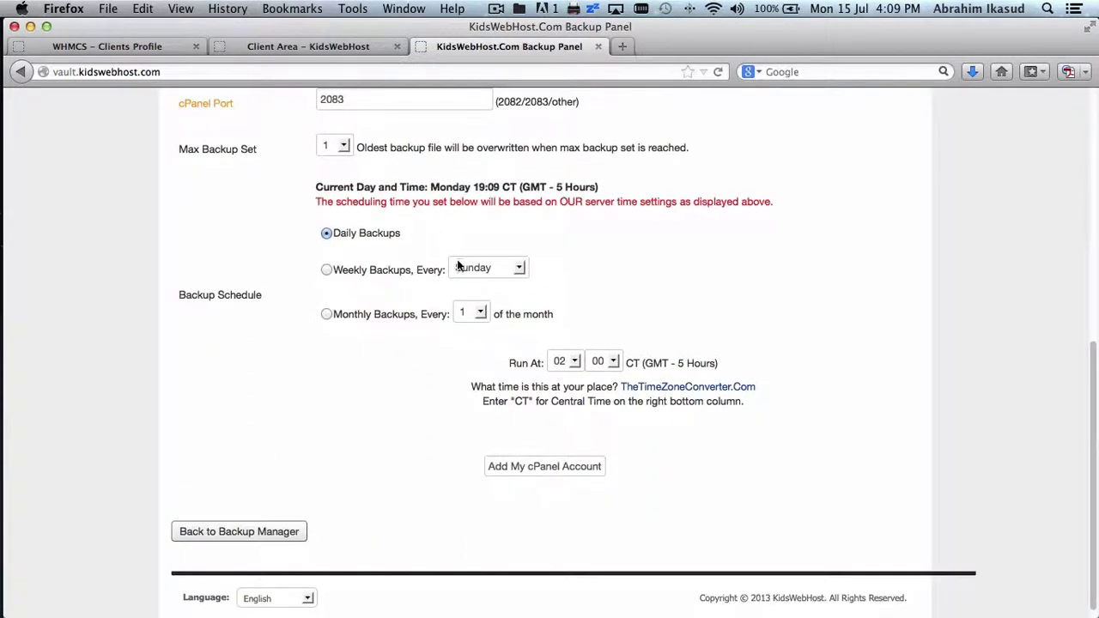
pyautogui.scroll(10, 548, 241)
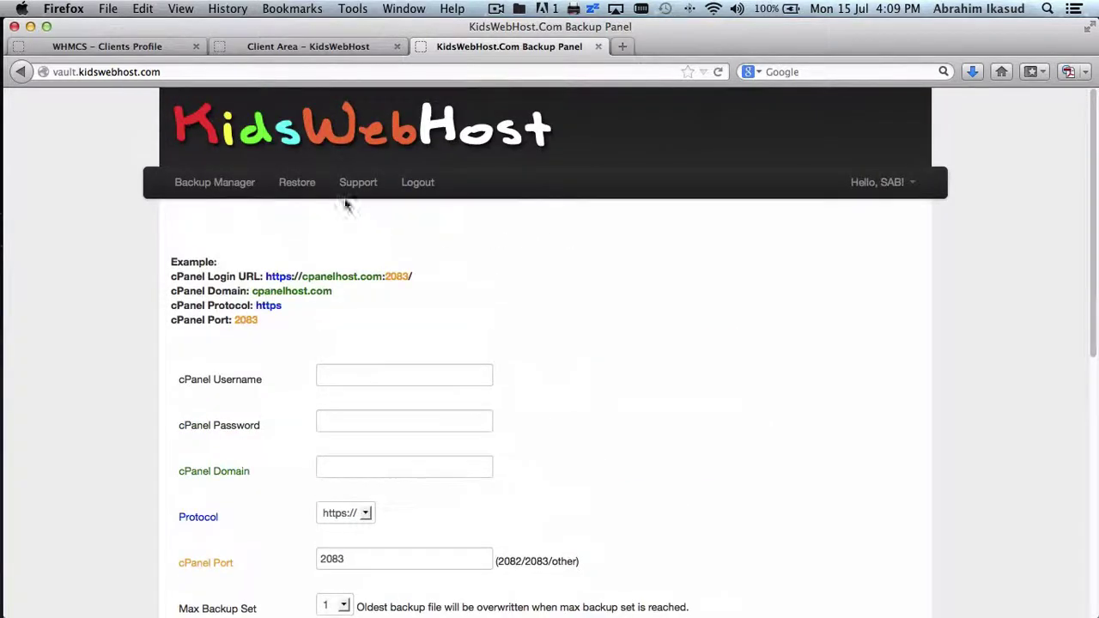
# - Open the Add WHM Server Backup page and review its login fields and scheduling options
pyautogui.click(255, 192)
pyautogui.click(260, 231)
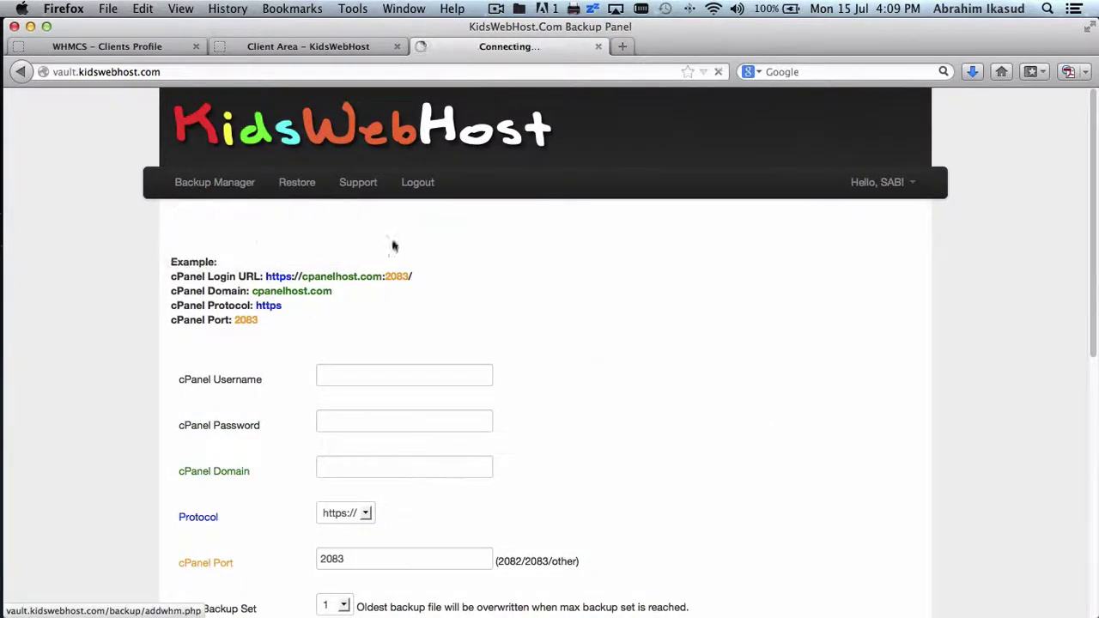
pyautogui.scroll(-5, 679, 321)
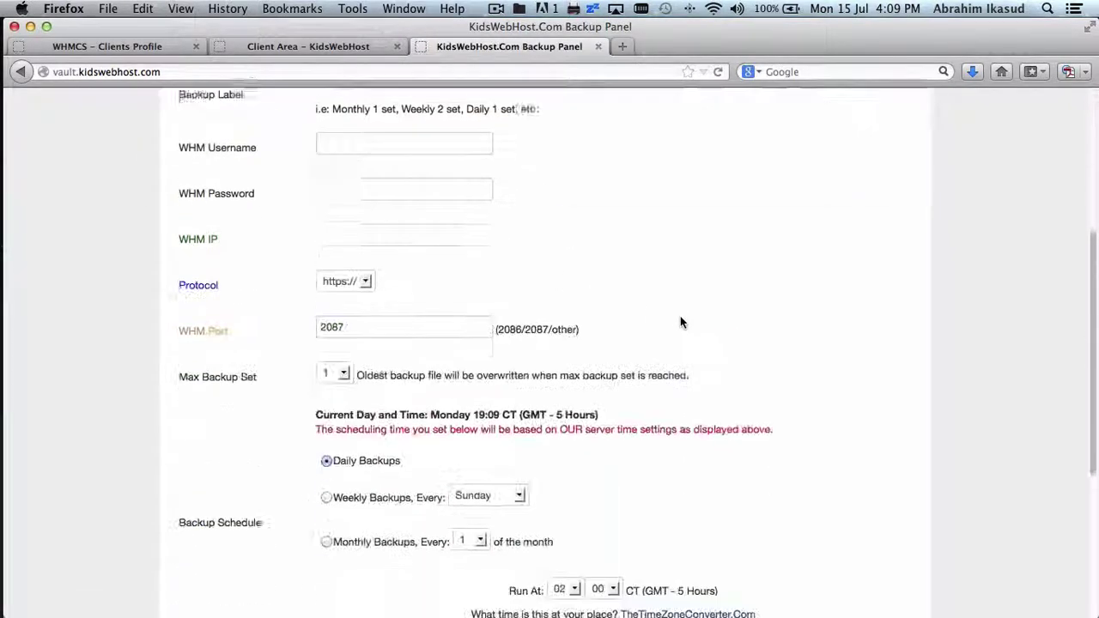
pyautogui.scroll(-2, 680, 322)
pyautogui.scroll(8, 680, 318)
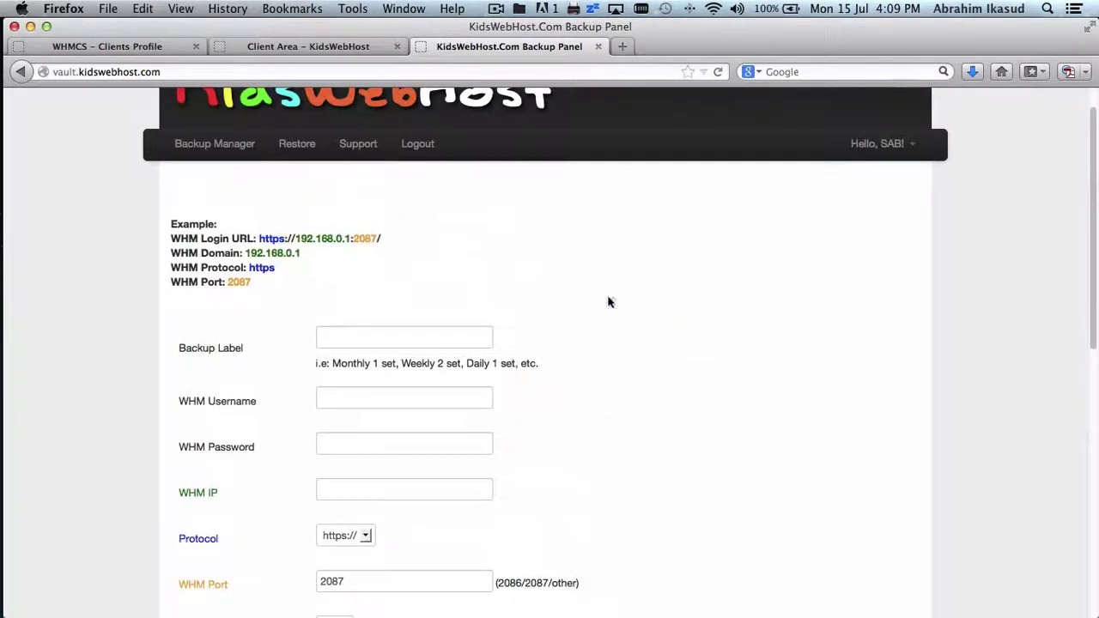
# - Open the Add MySQL/Files/Emails Backup page and examine its form from the heading to the footer
pyautogui.click(216, 153)
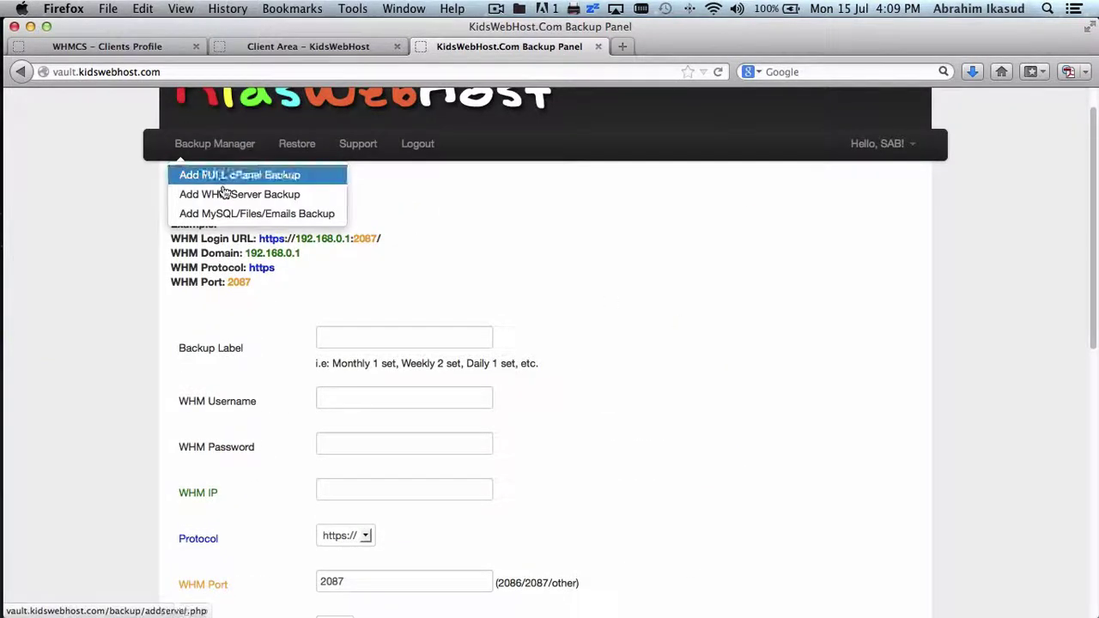
pyautogui.click(243, 214)
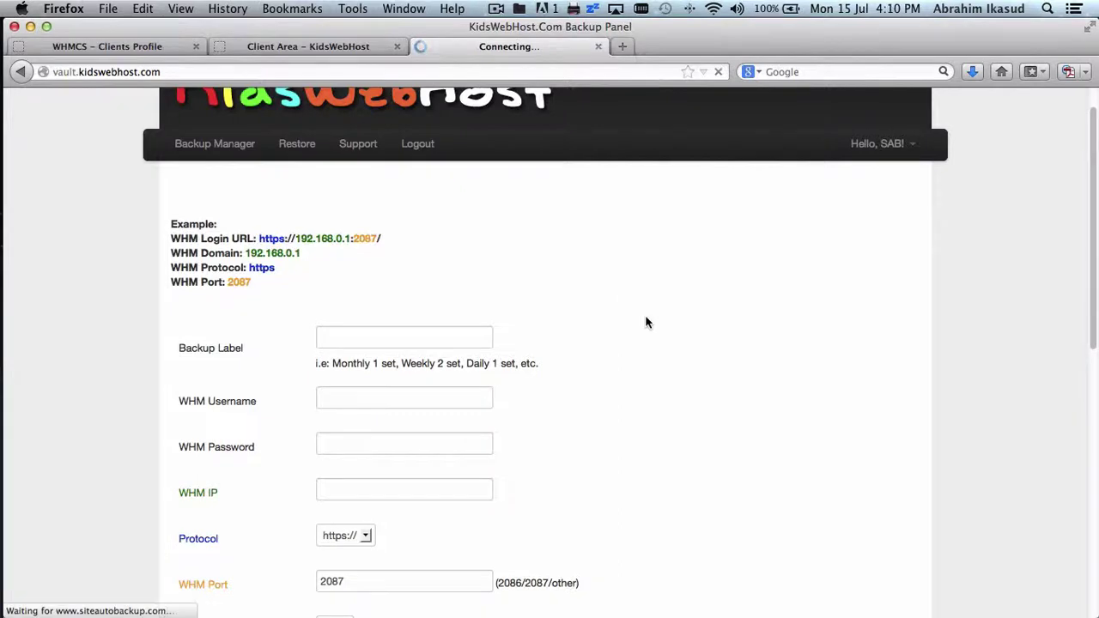
pyautogui.scroll(-5, 646, 322)
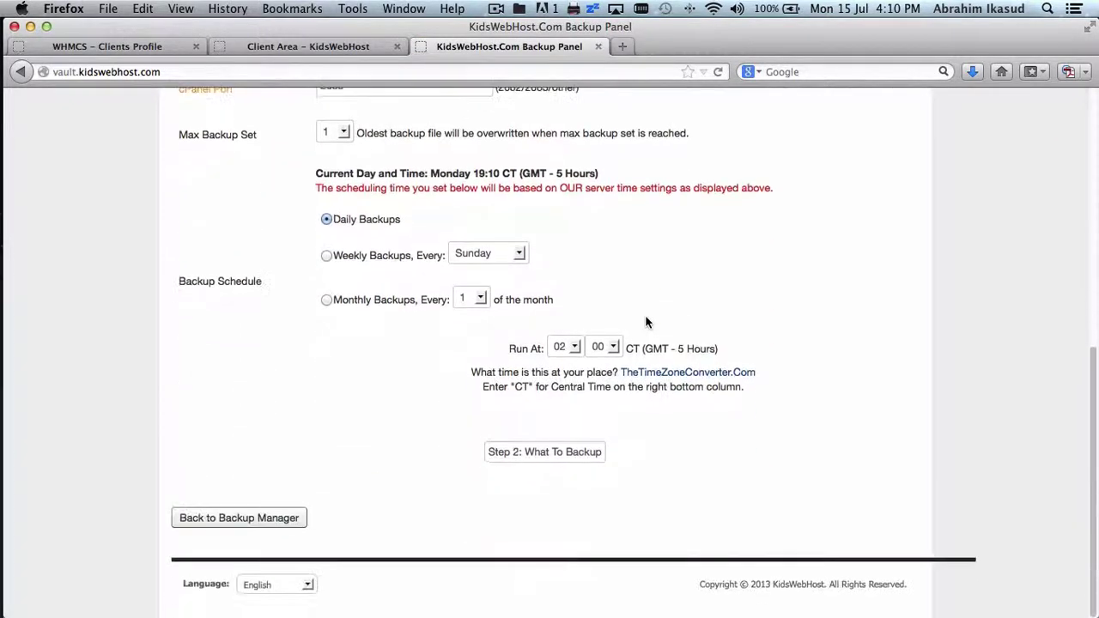
pyautogui.scroll(5, 646, 318)
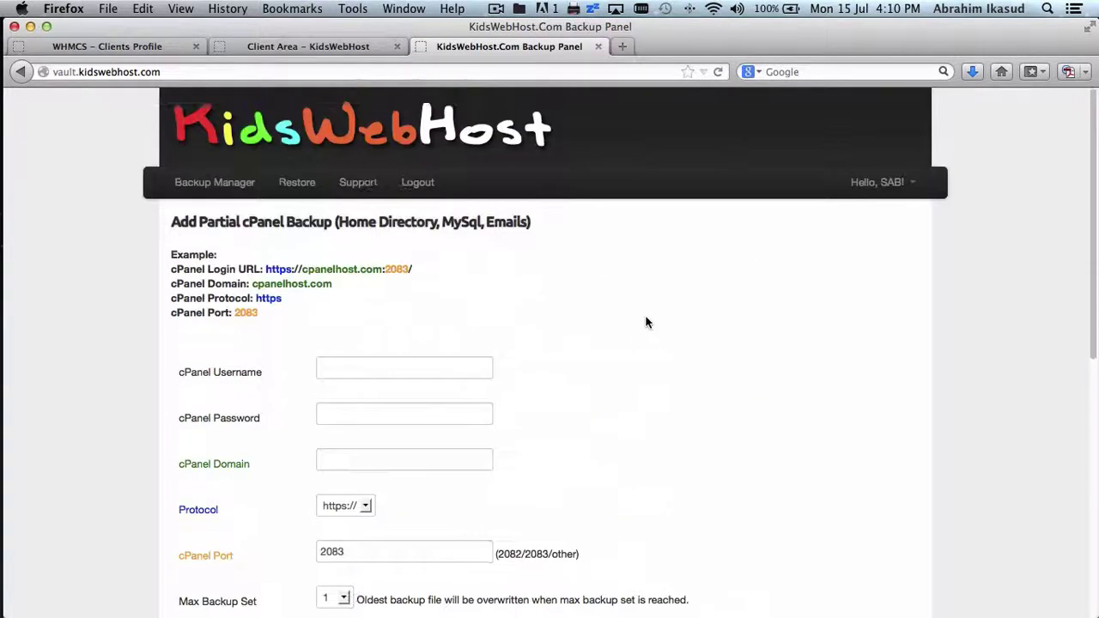
# - Open the Backup Files page from the Restore submenu and look it over down to the end
pyautogui.click(311, 184)
pyautogui.click(315, 210)
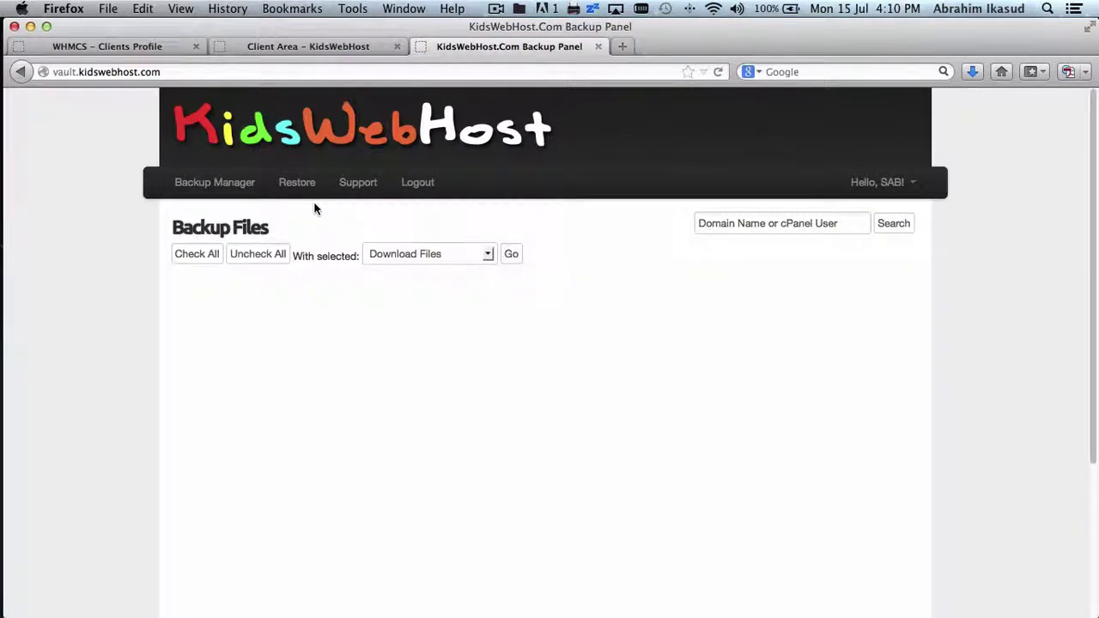
pyautogui.scroll(-5, 314, 208)
pyautogui.scroll(5, 314, 209)
# - Check the Support link of the backup panel and log out of the panel
pyautogui.click(360, 186)
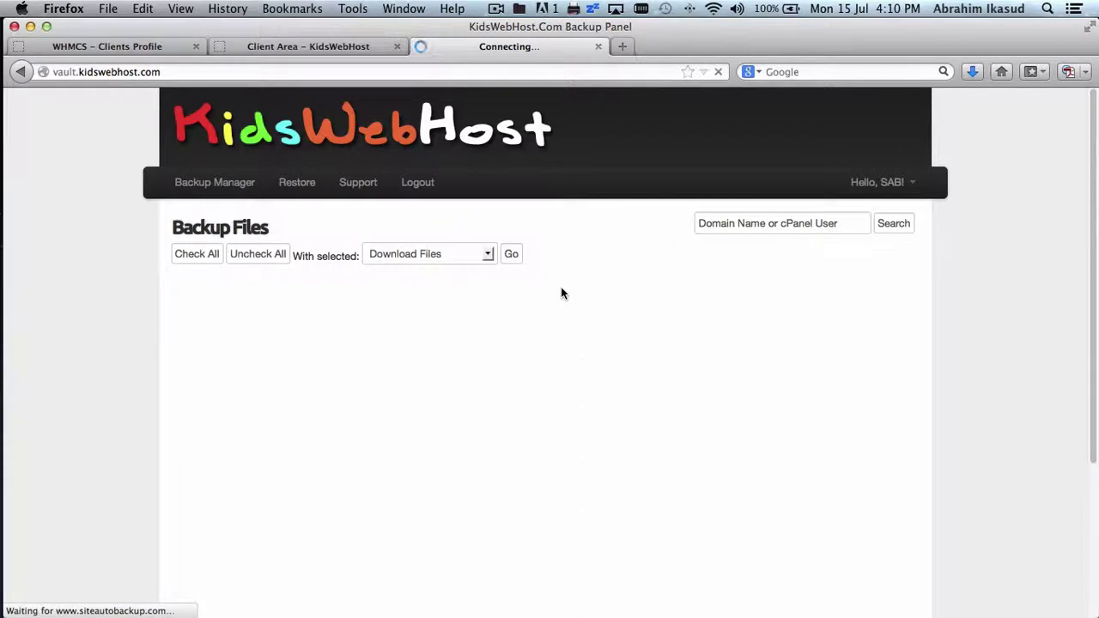
pyautogui.click(427, 186)
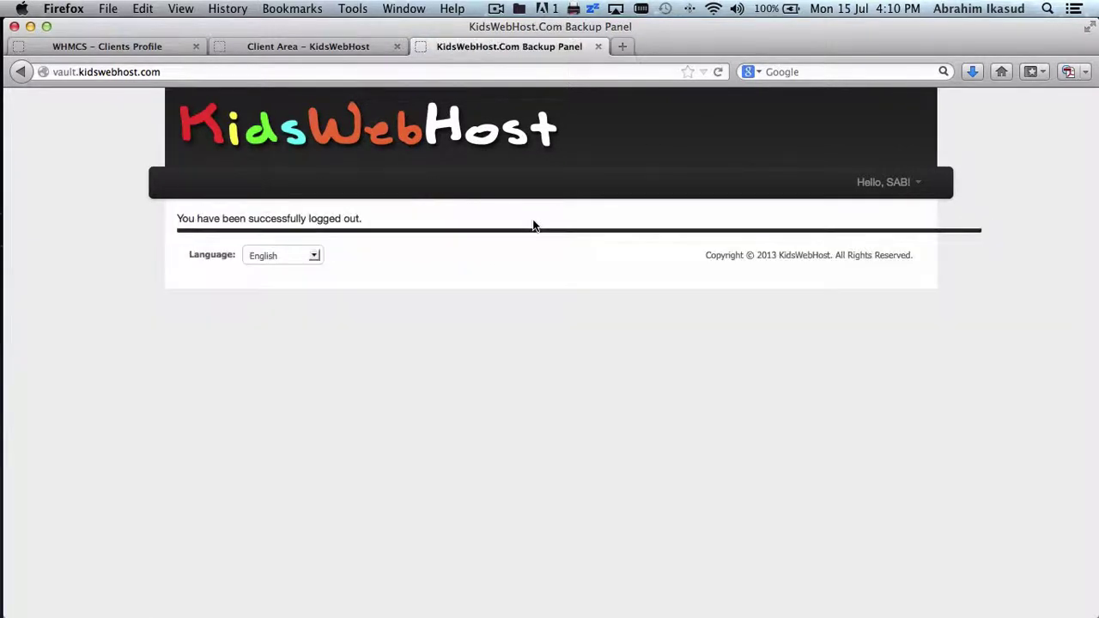